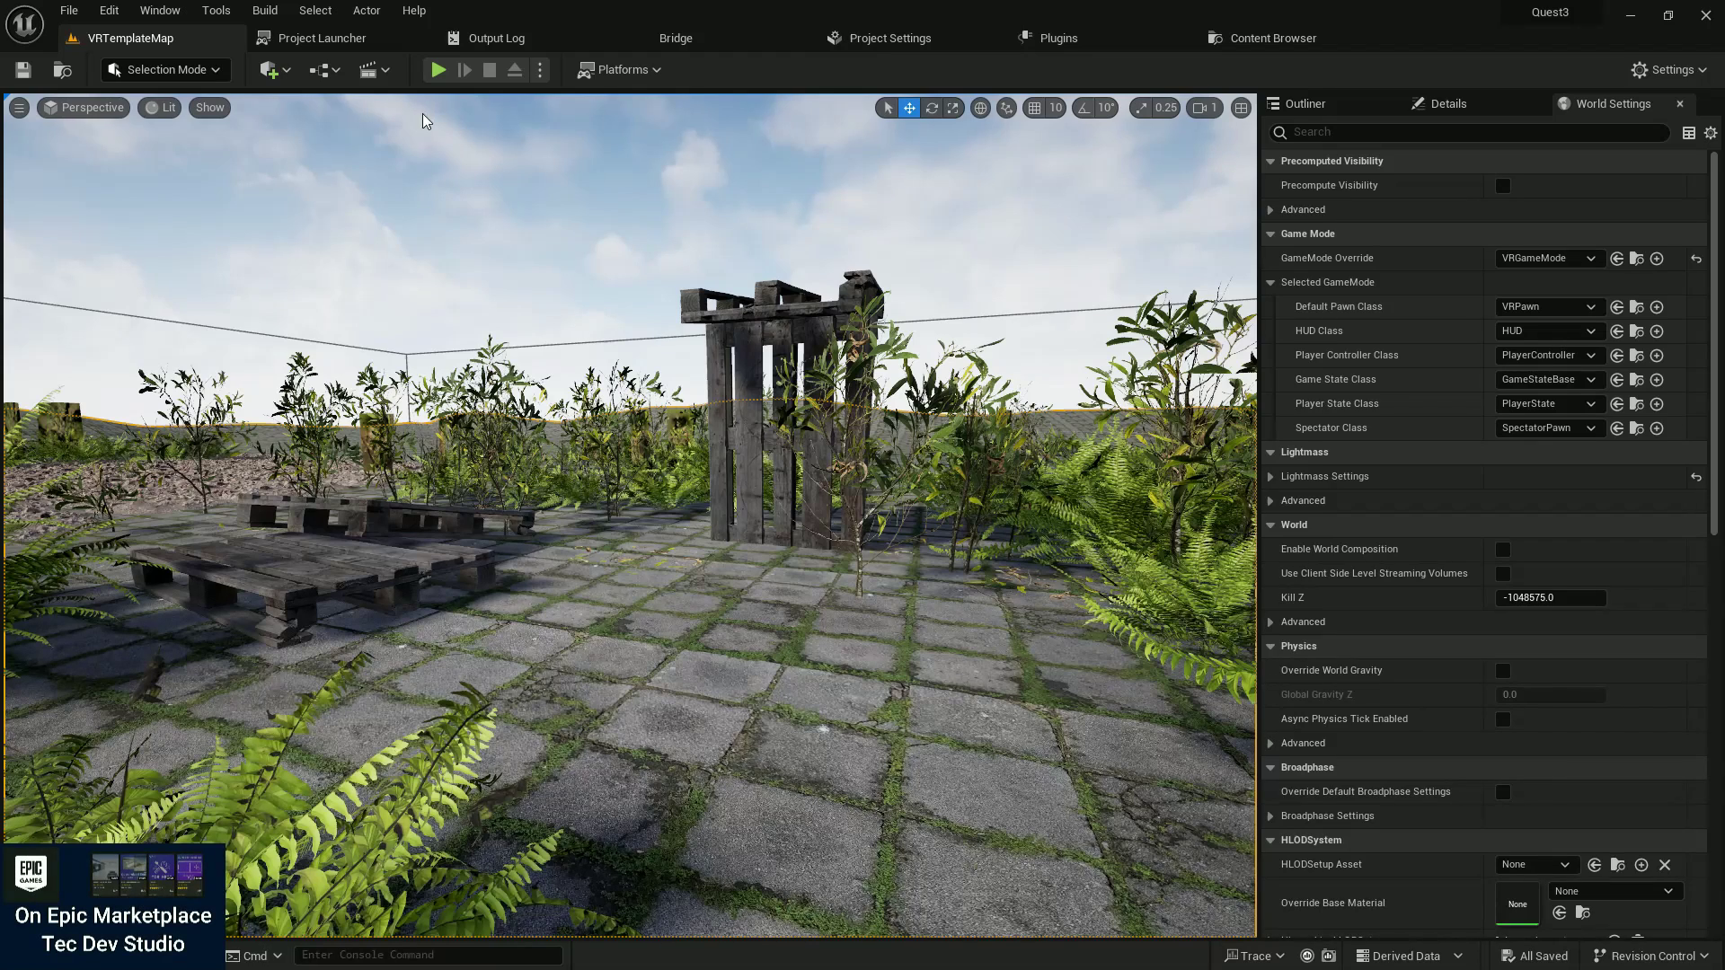
Create a Games project named Quest3 from the Virtual Reality template with starter content included.
left_click(539, 69)
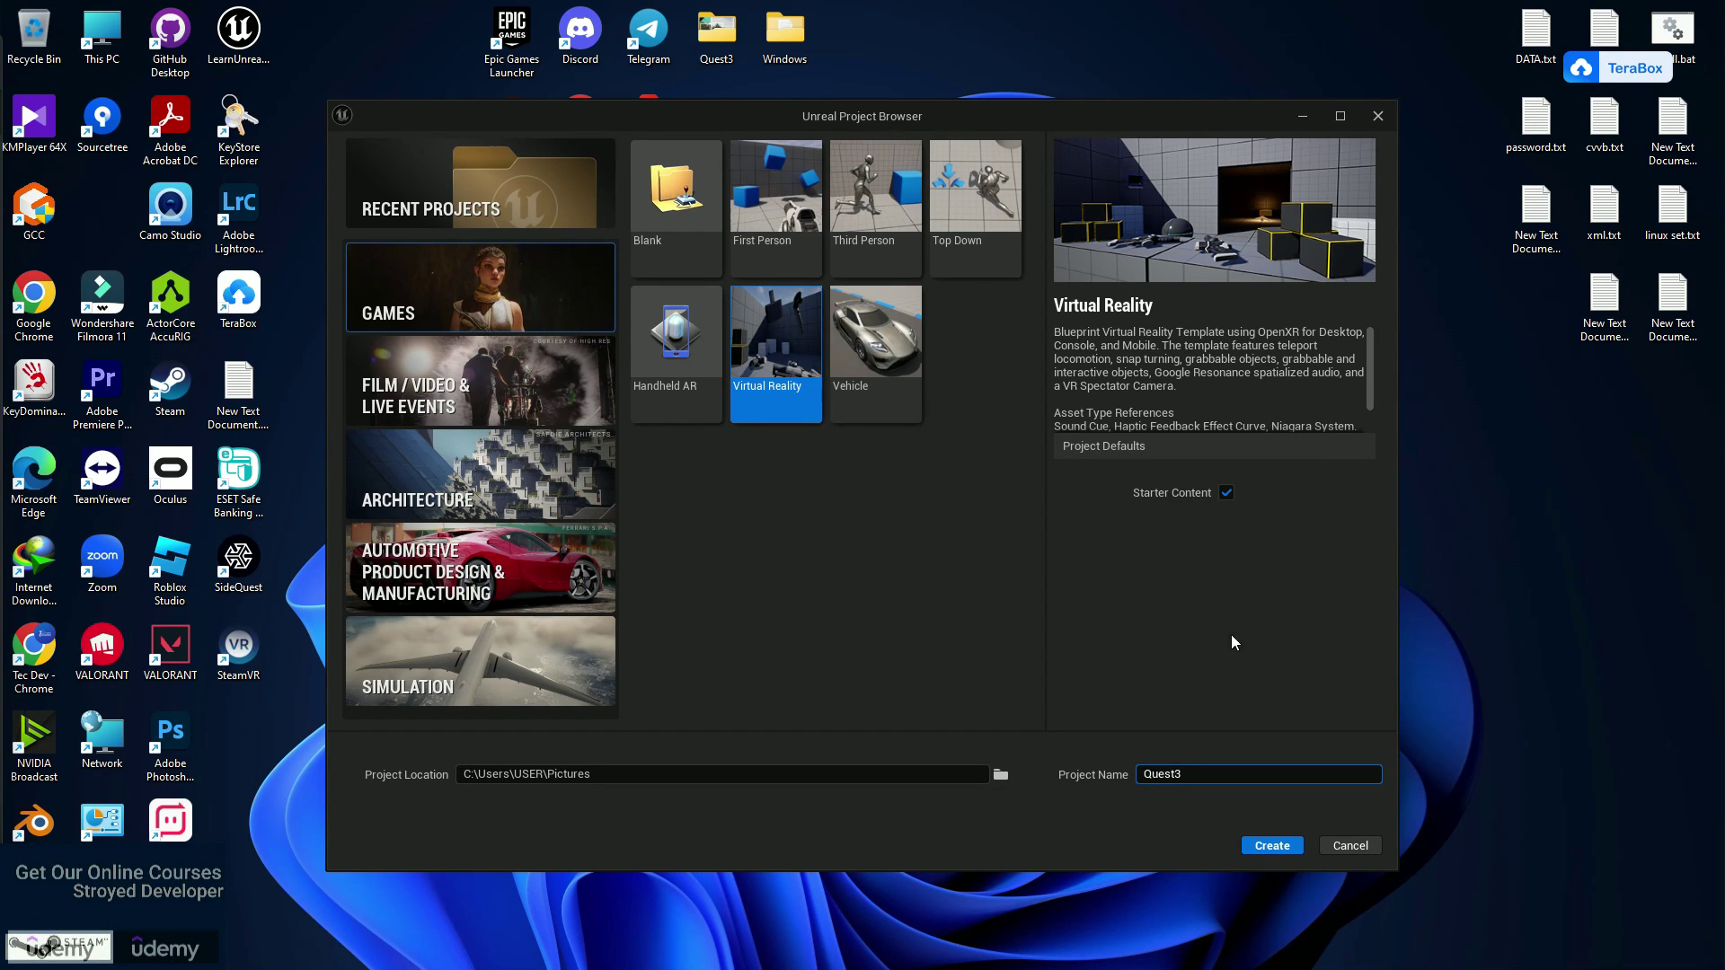
left_click(1289, 847)
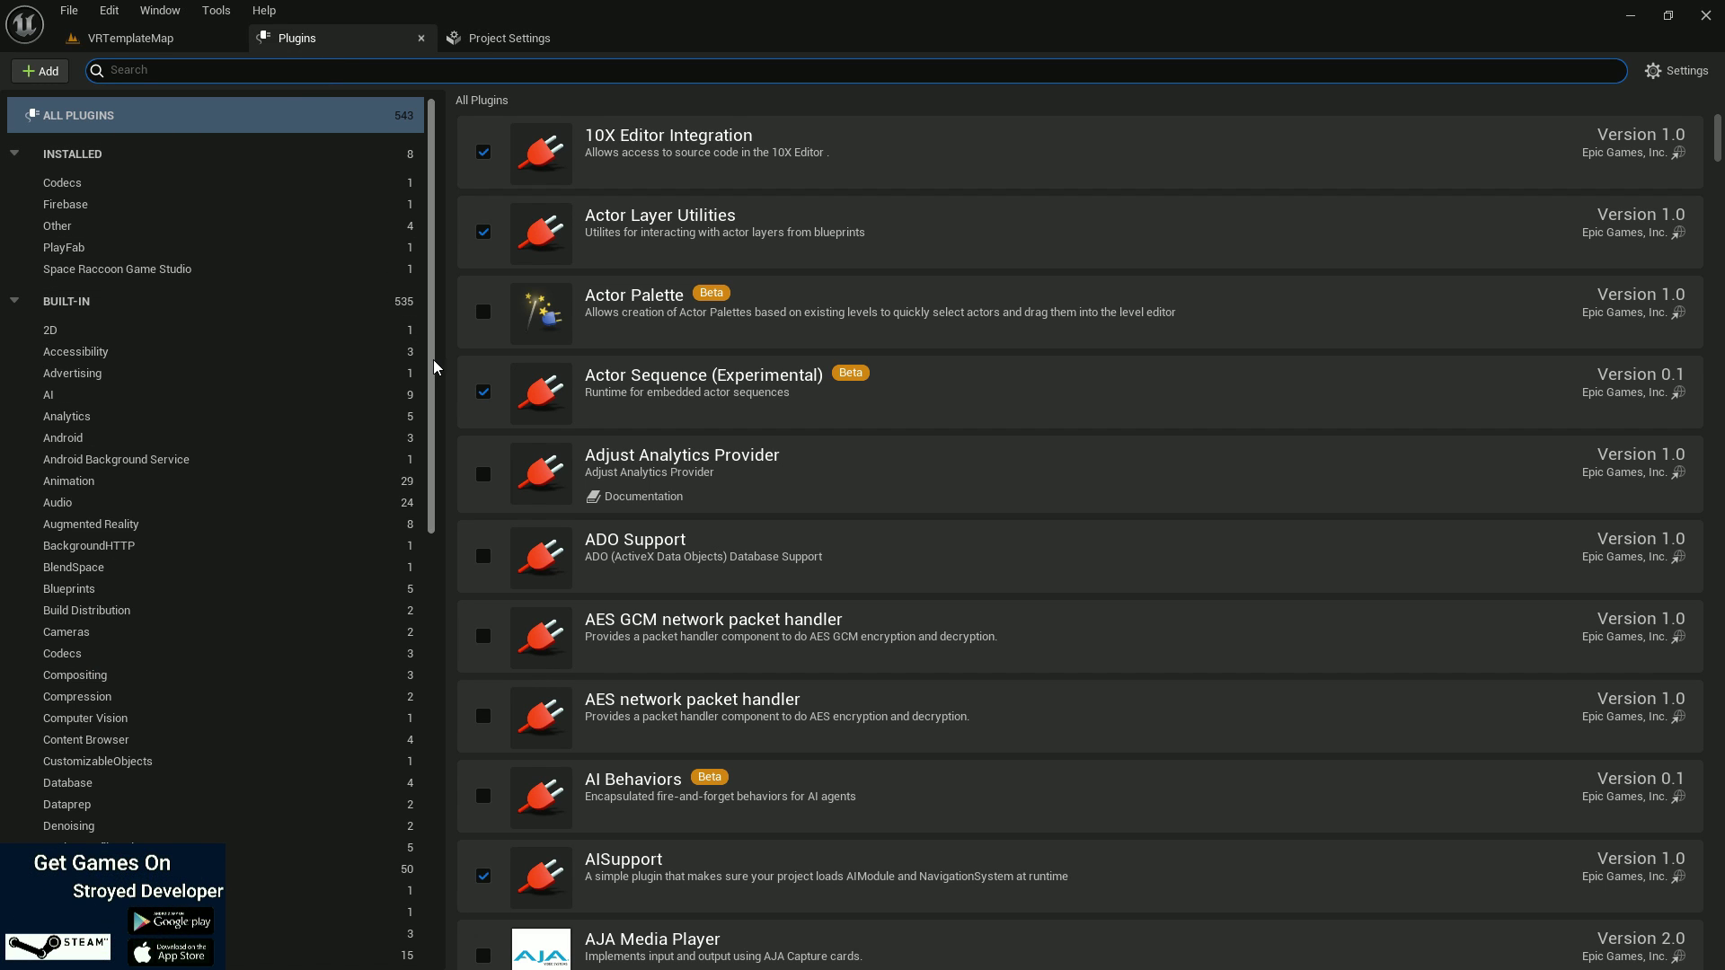
Enable the OpenXRMsftHandInteraction and OpenXRViveTracker plugins in the built-in Virtual Reality category, accepting the beta plugin.
left_click_drag(435, 366, 432, 782)
left_click(306, 909)
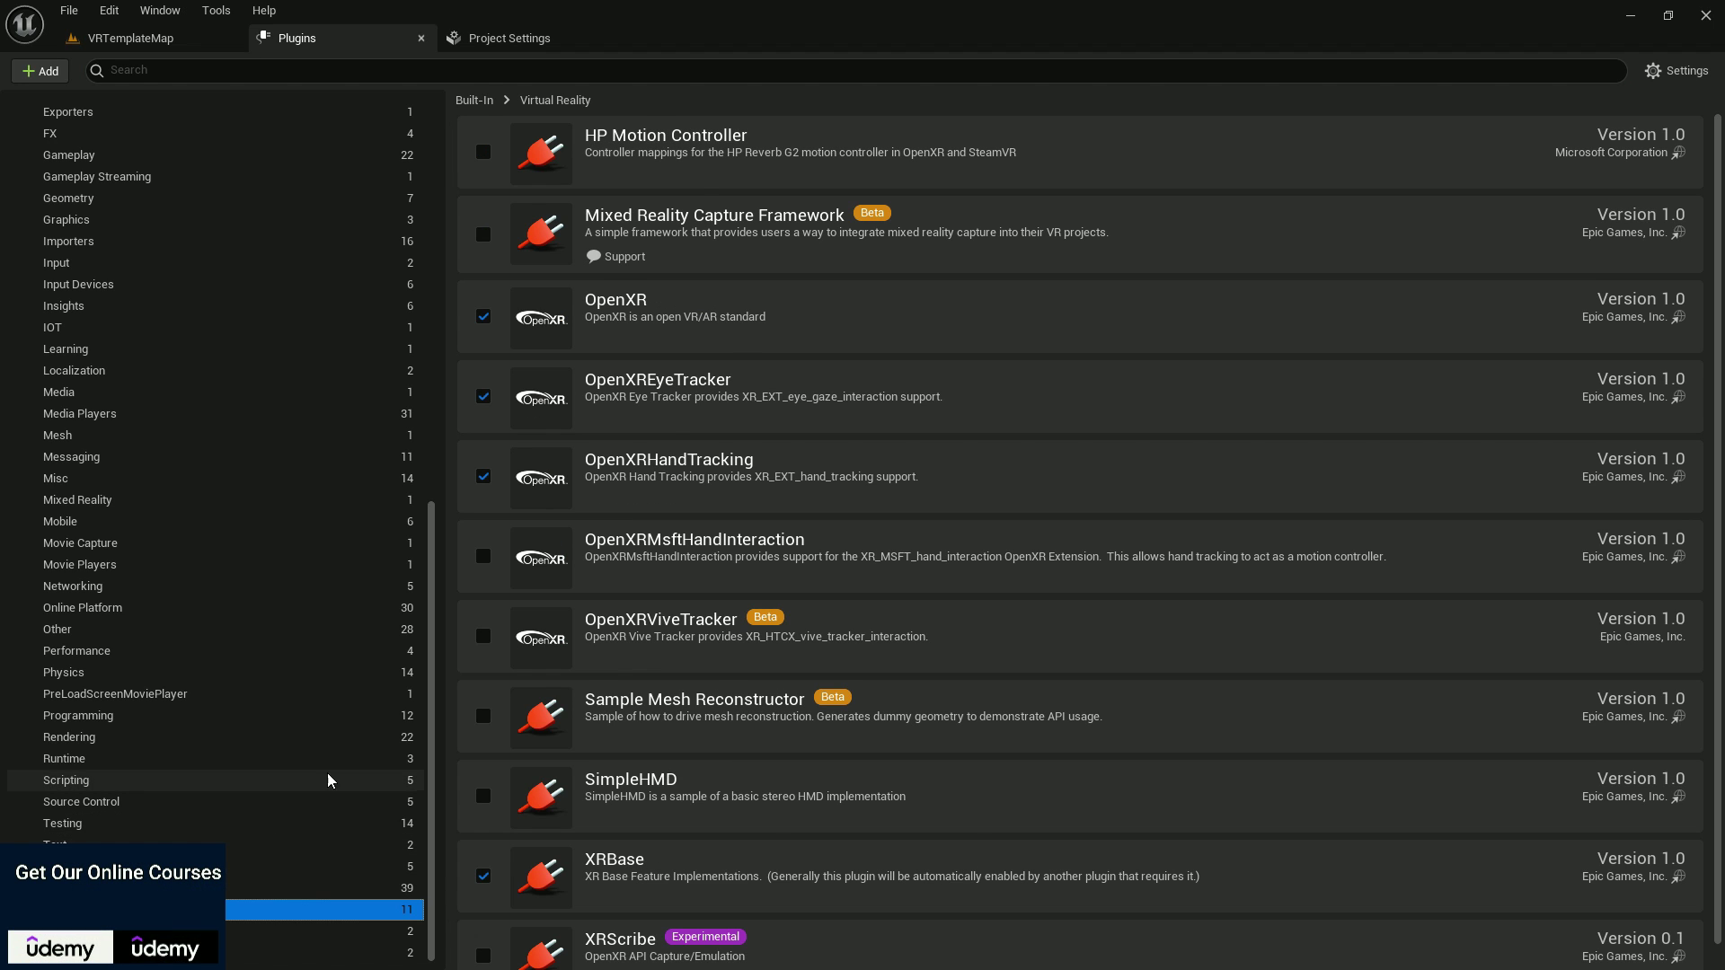
left_click(483, 556)
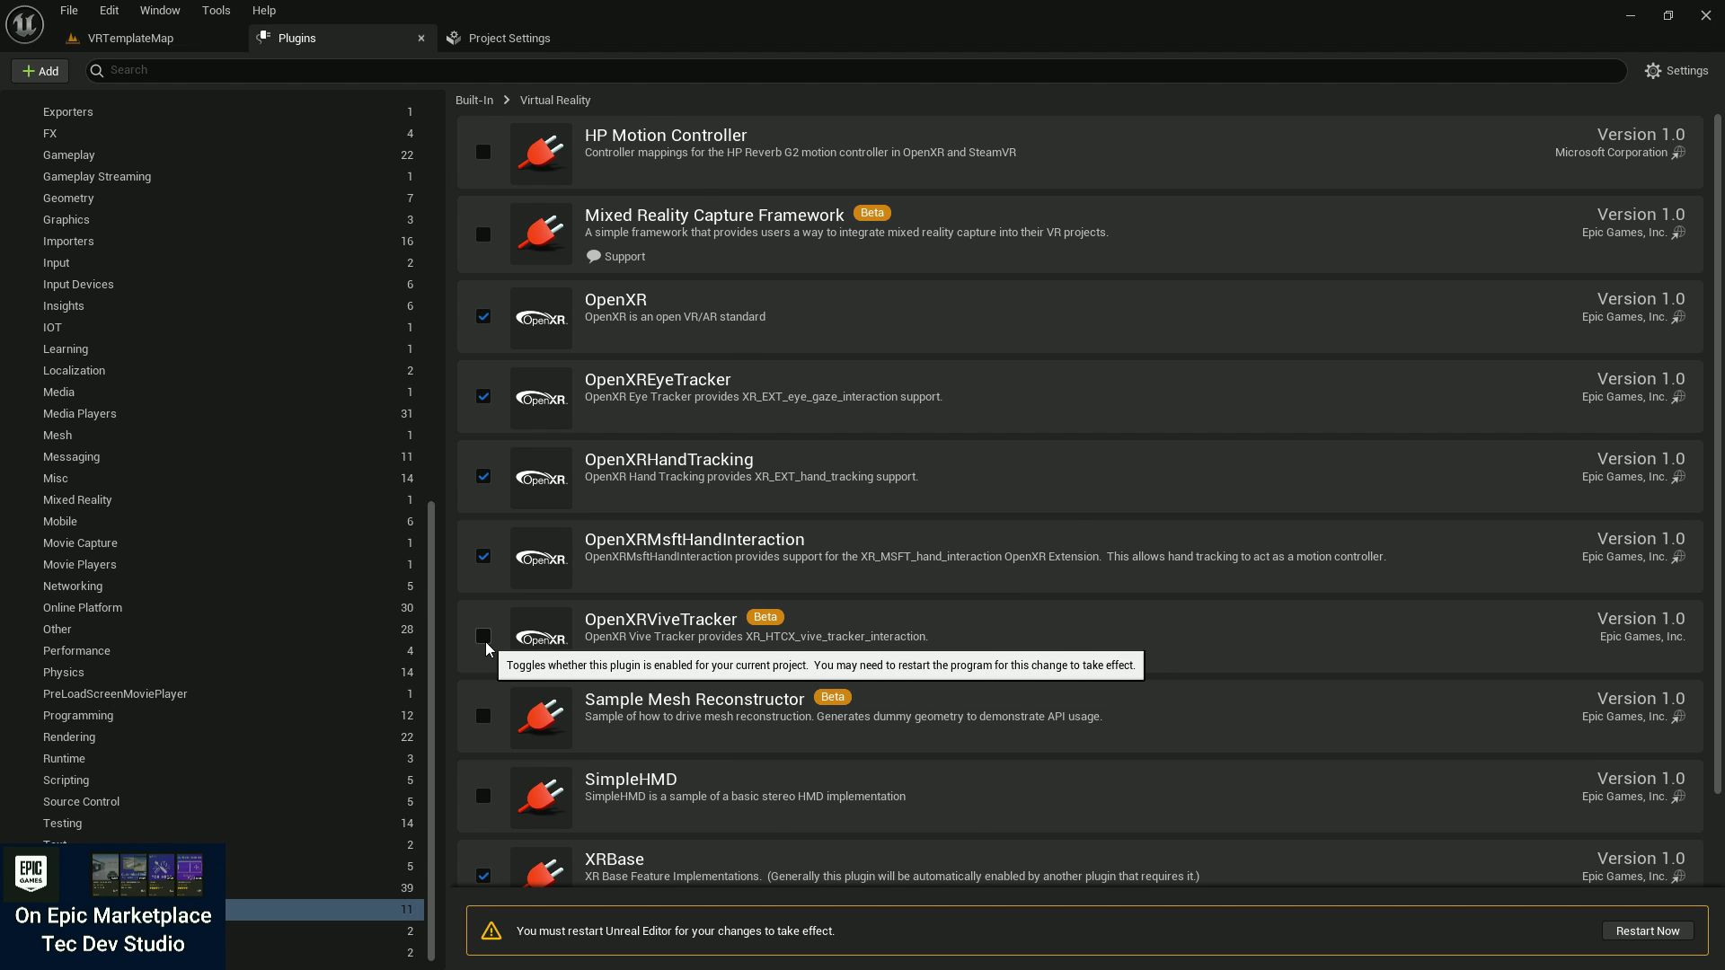
left_click(483, 636)
left_click(999, 527)
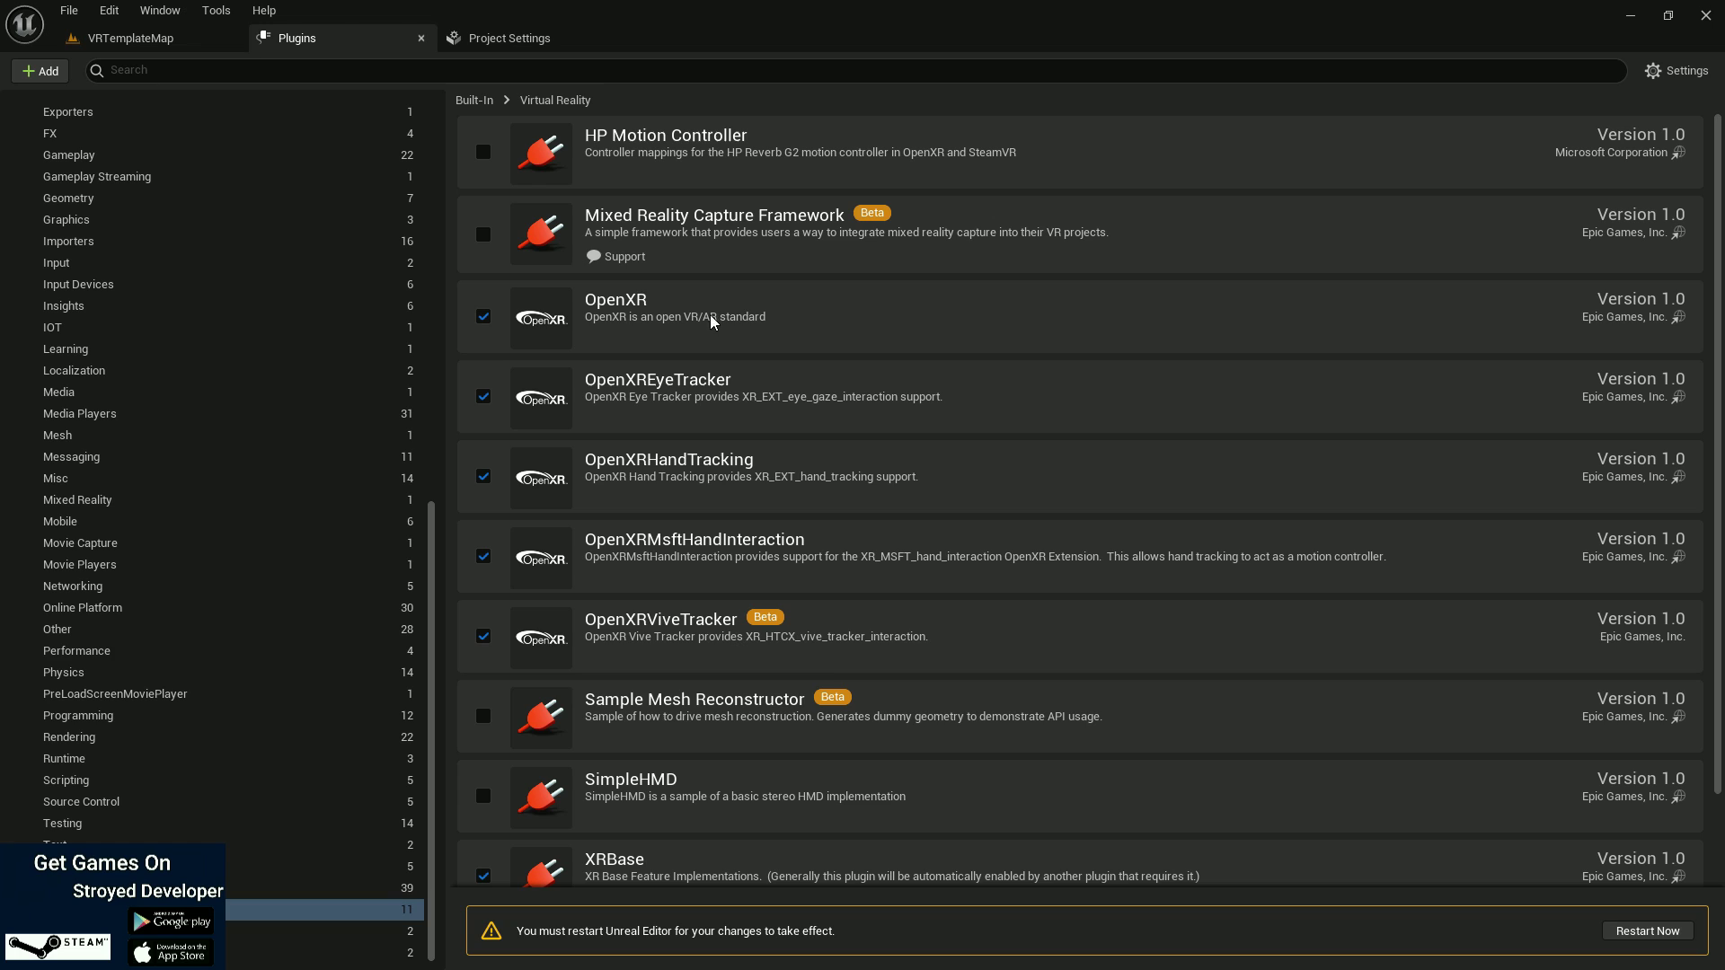
Enable the Mixed Reality Capture Framework beta plugin and the HP Motion Controller plugin.
left_click(482, 236)
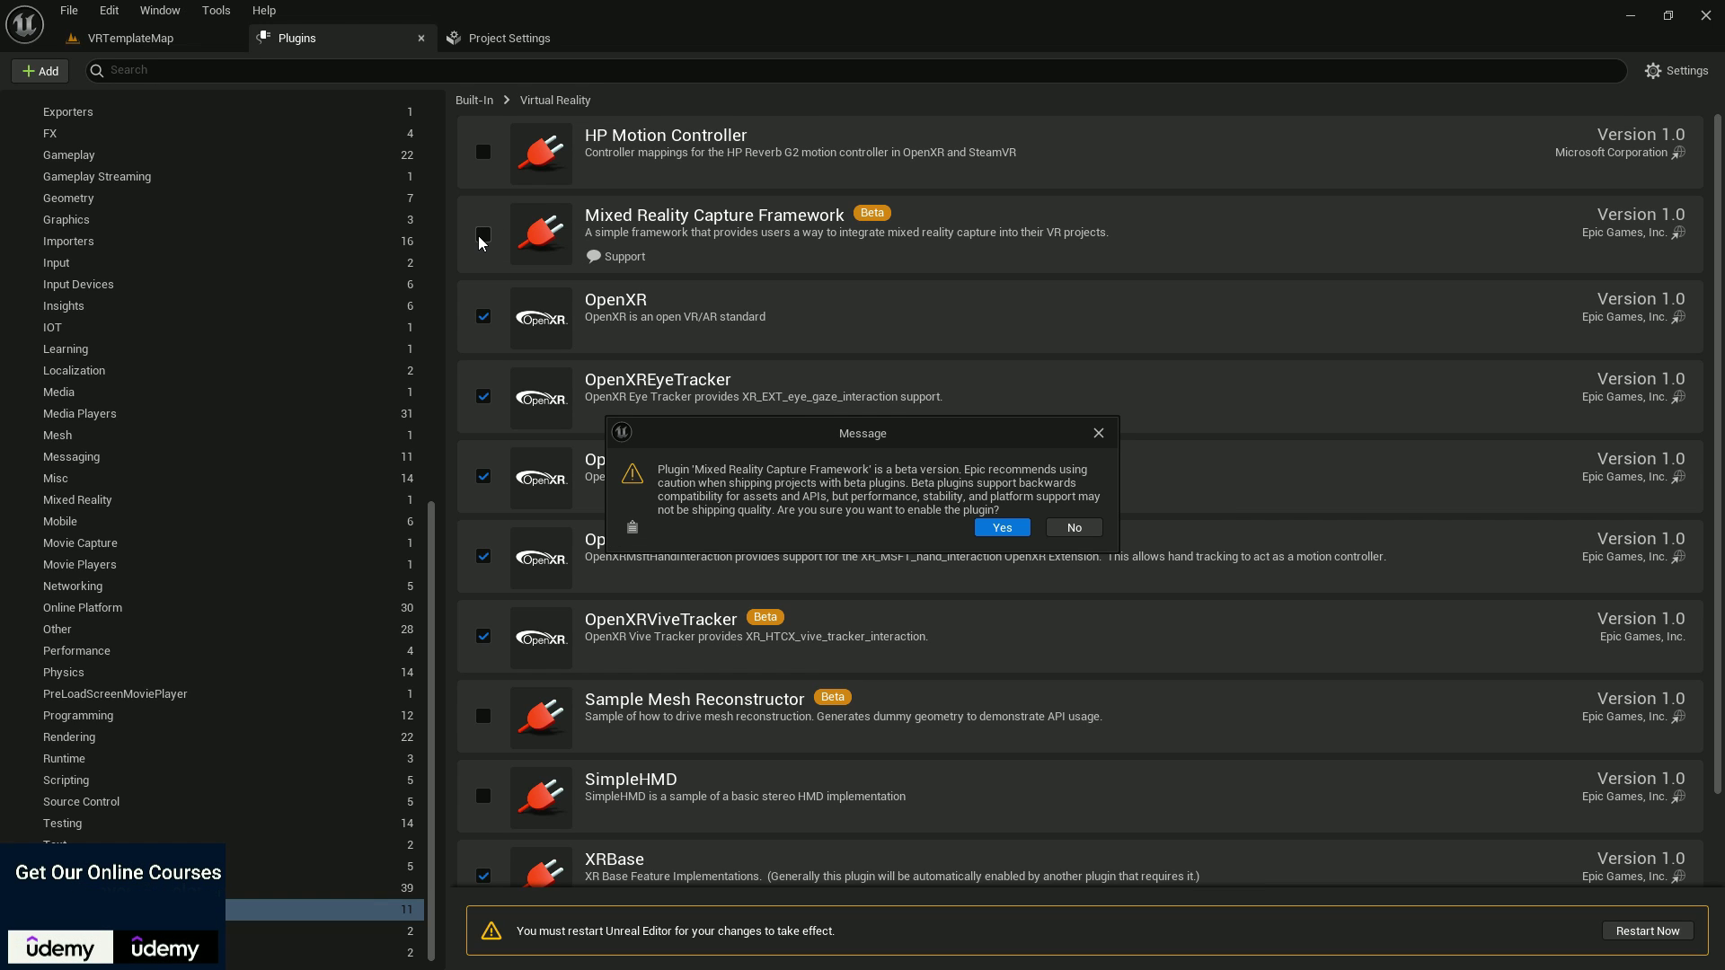
left_click(995, 528)
left_click(484, 152)
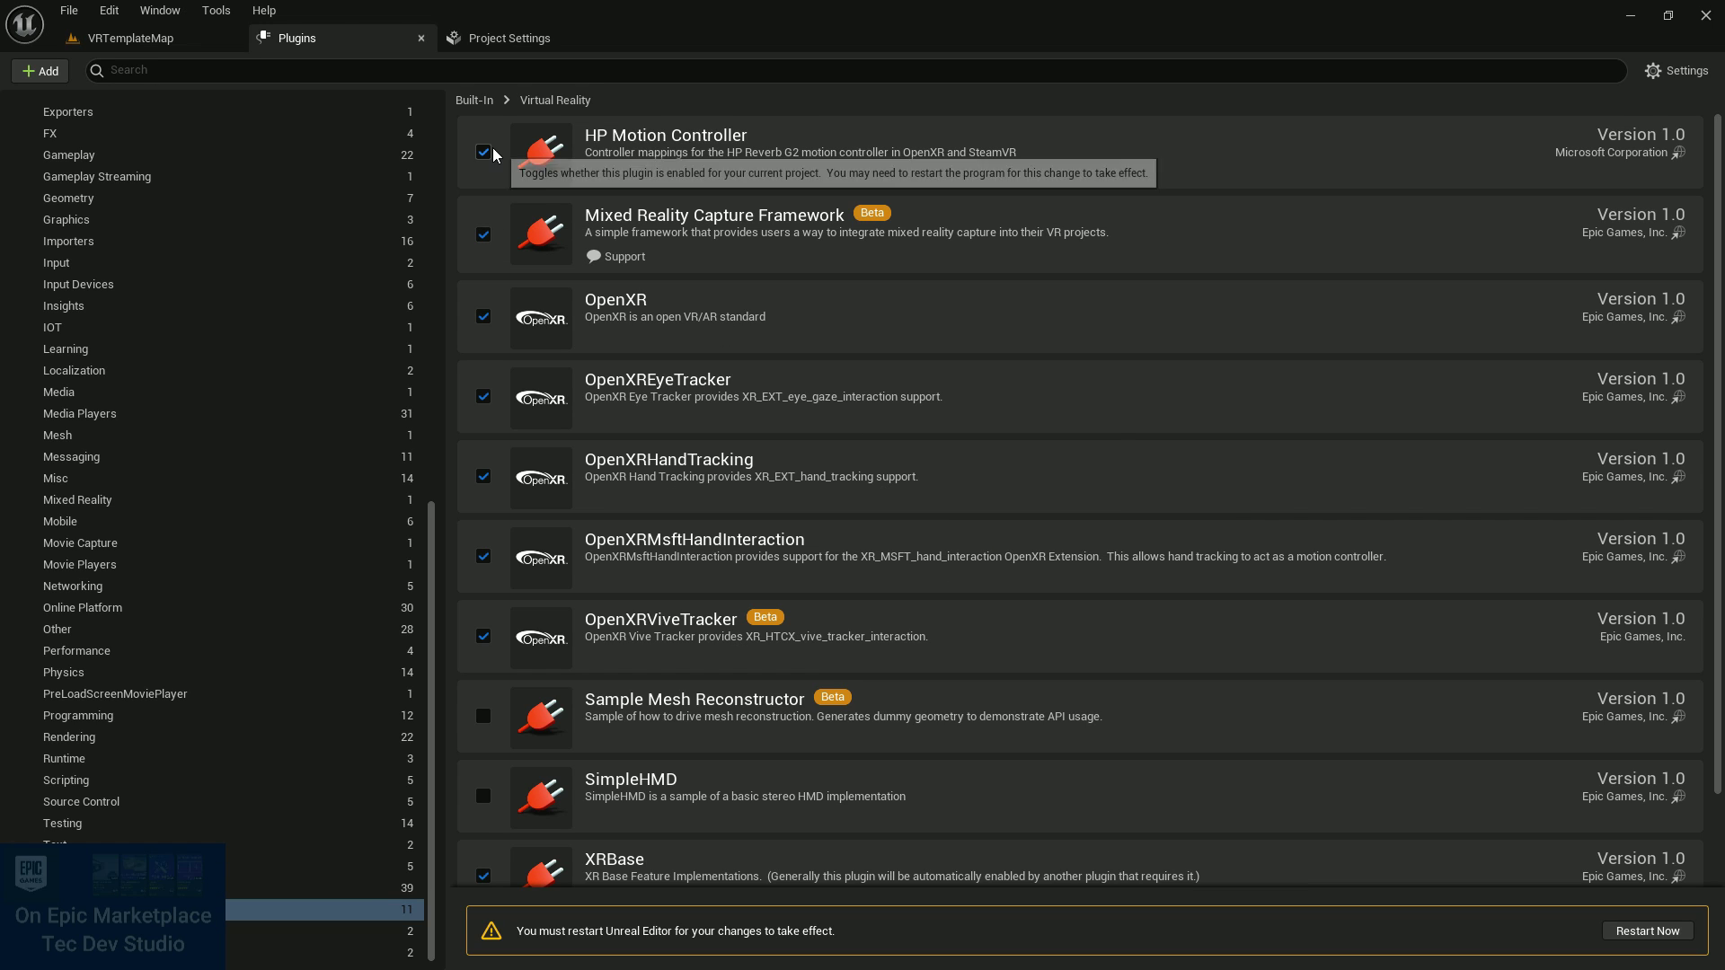
Enable the XRScribe, SimpleHMD and Sample Mesh Reconstructor plugins, accepting the experimental and beta versions.
scroll(1707, 513, "down", 3)
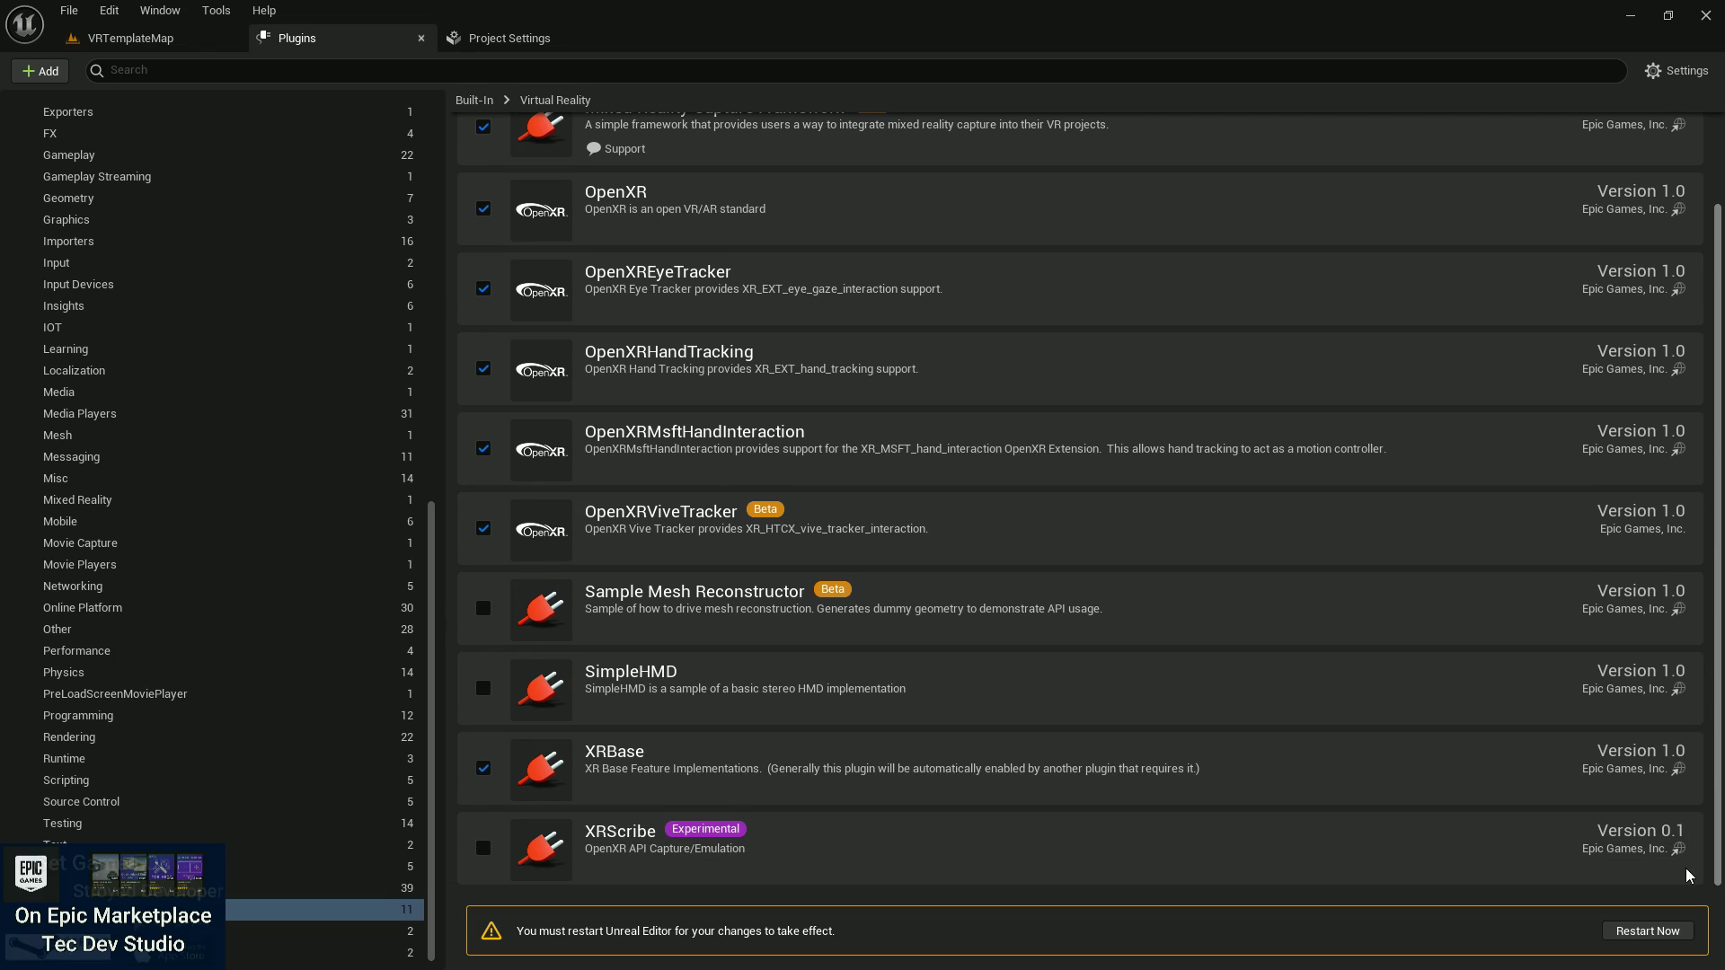
left_click(485, 848)
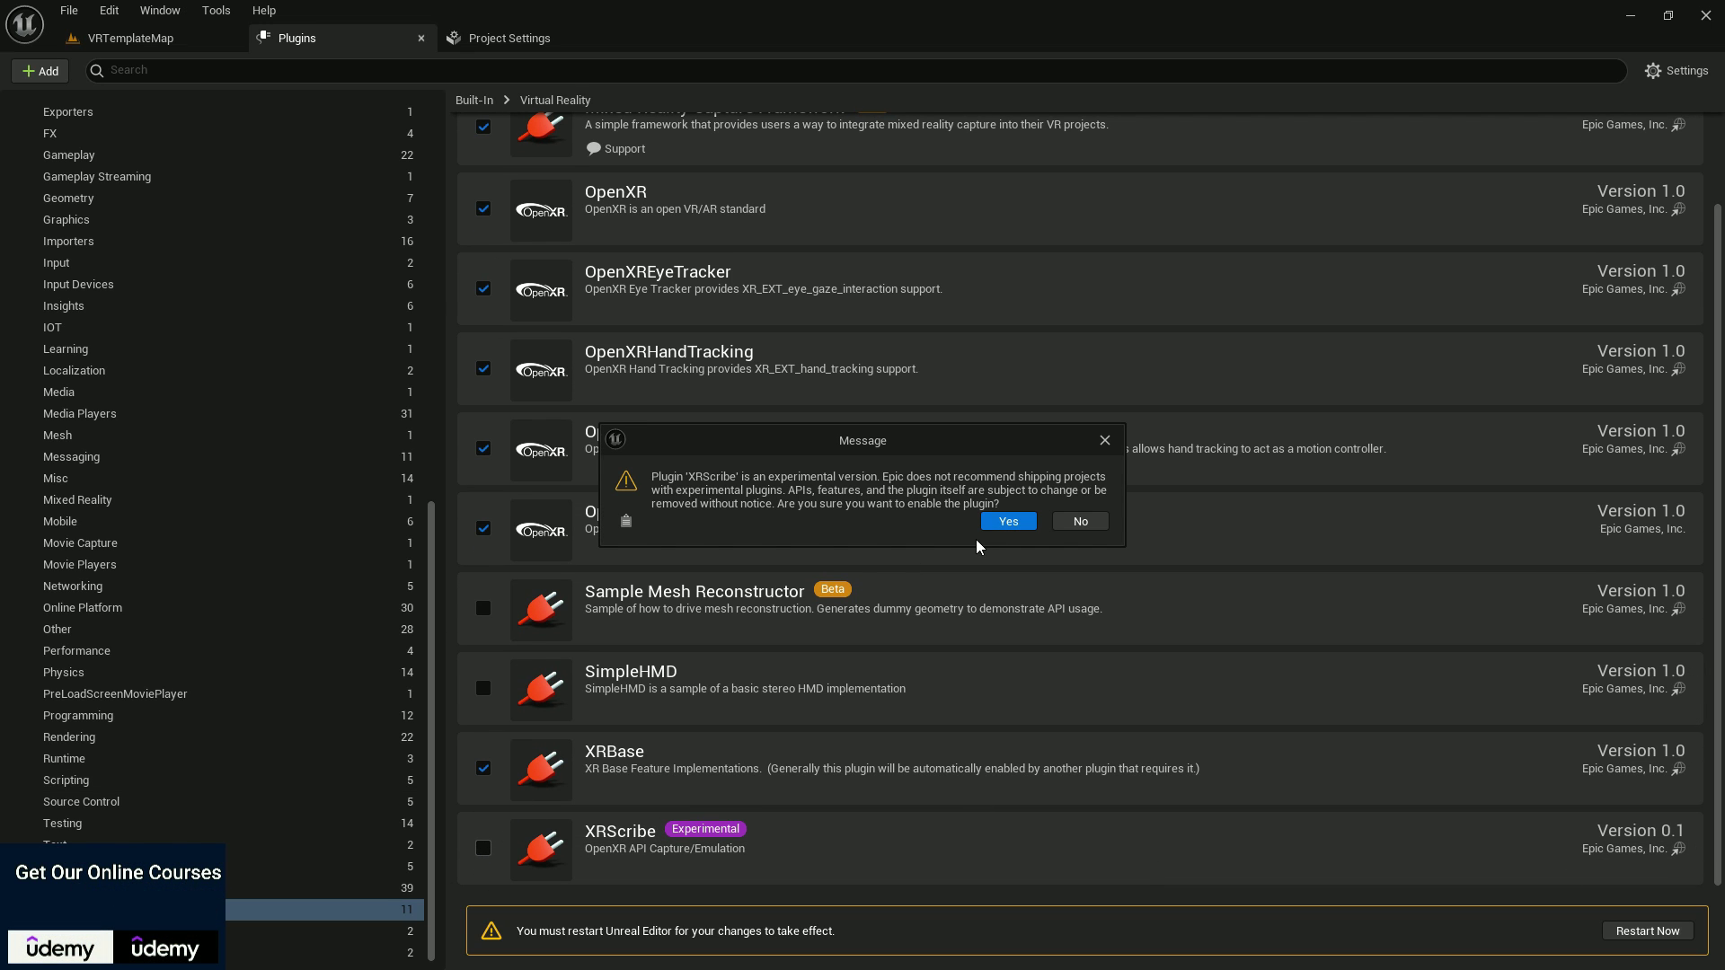
left_click(1007, 522)
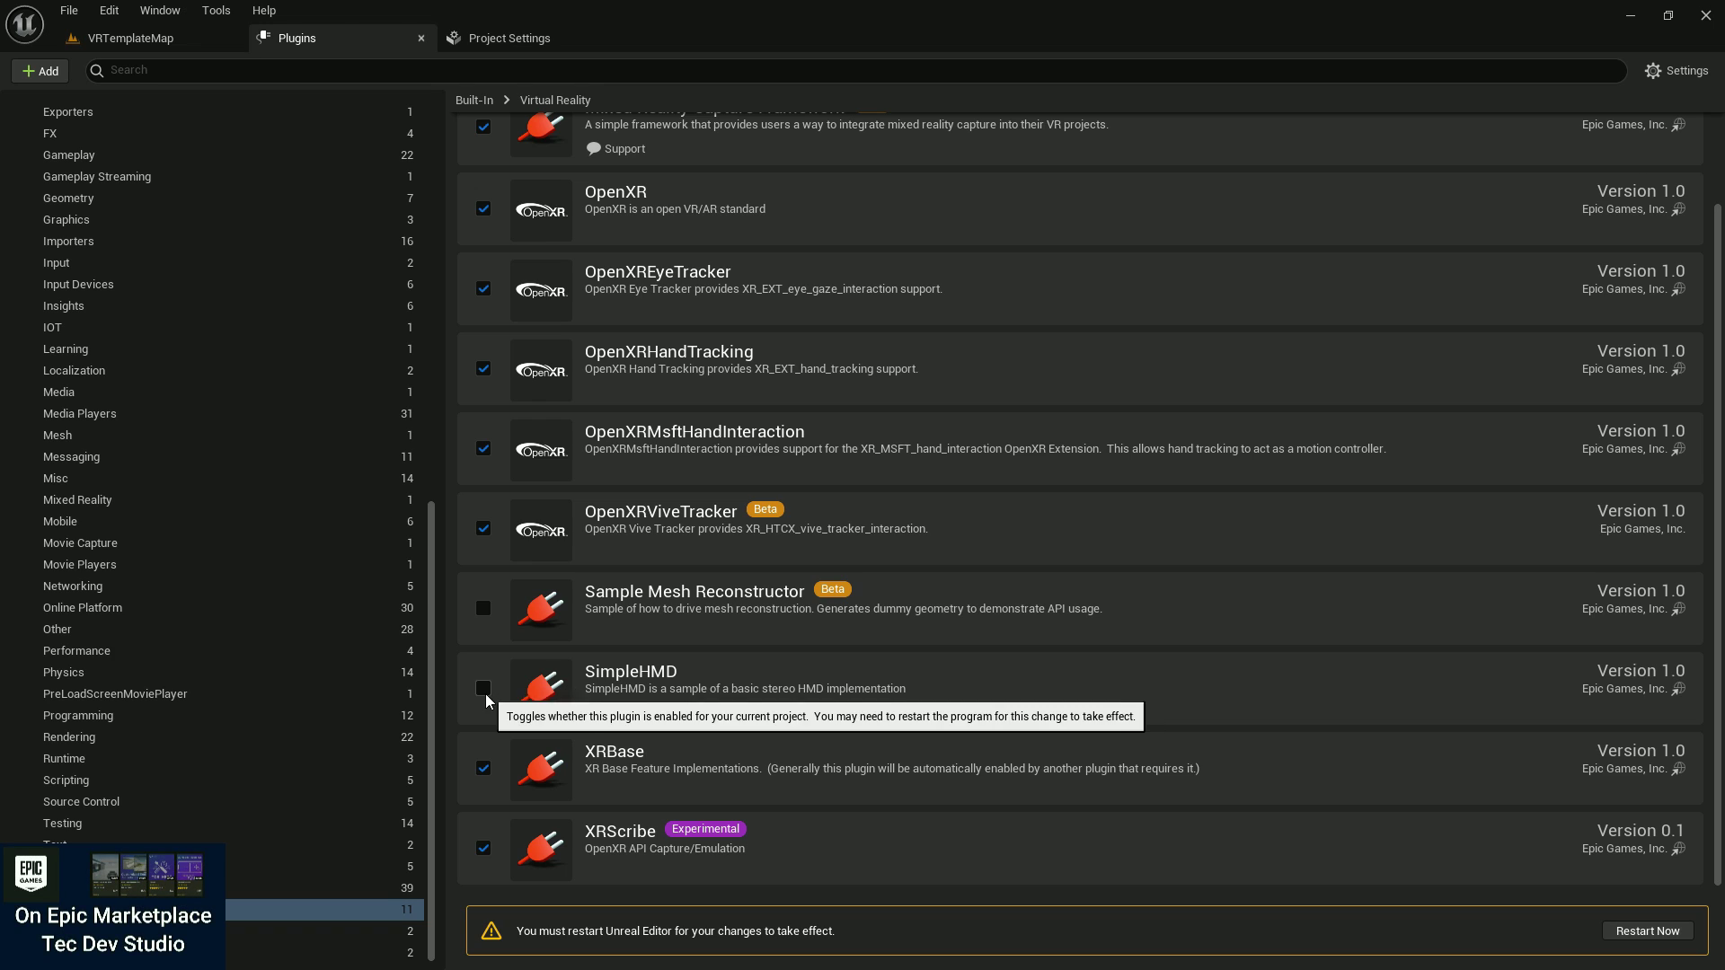
left_click(490, 690)
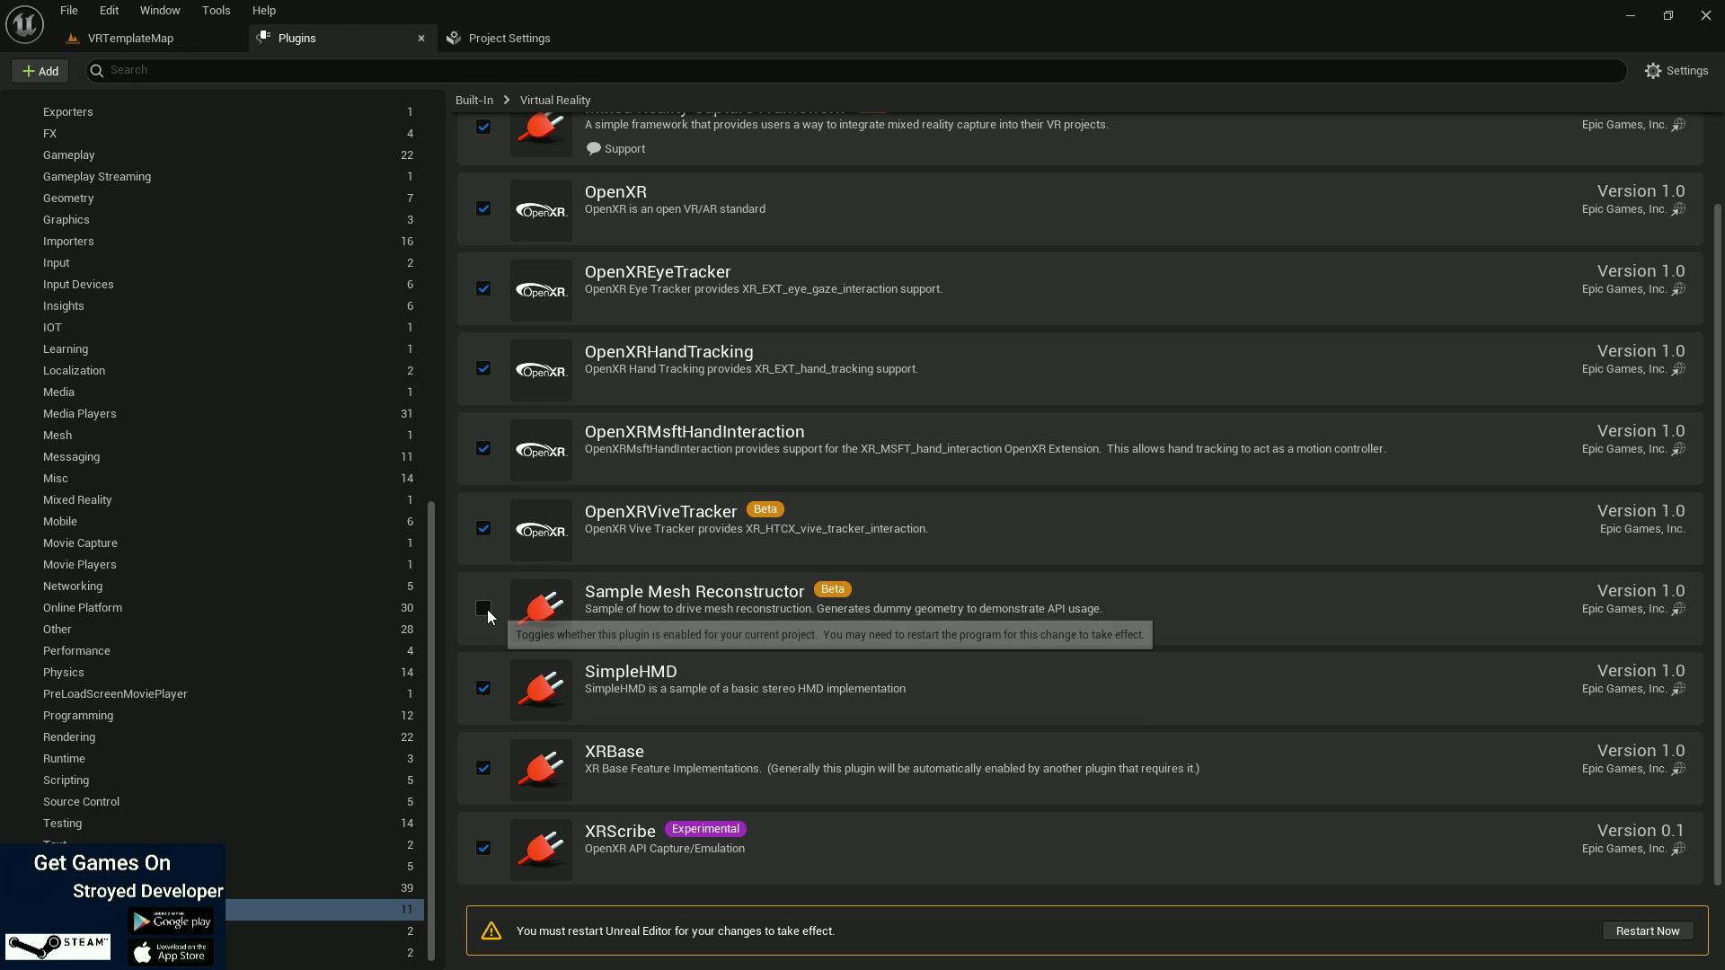
left_click(485, 609)
left_click(1005, 531)
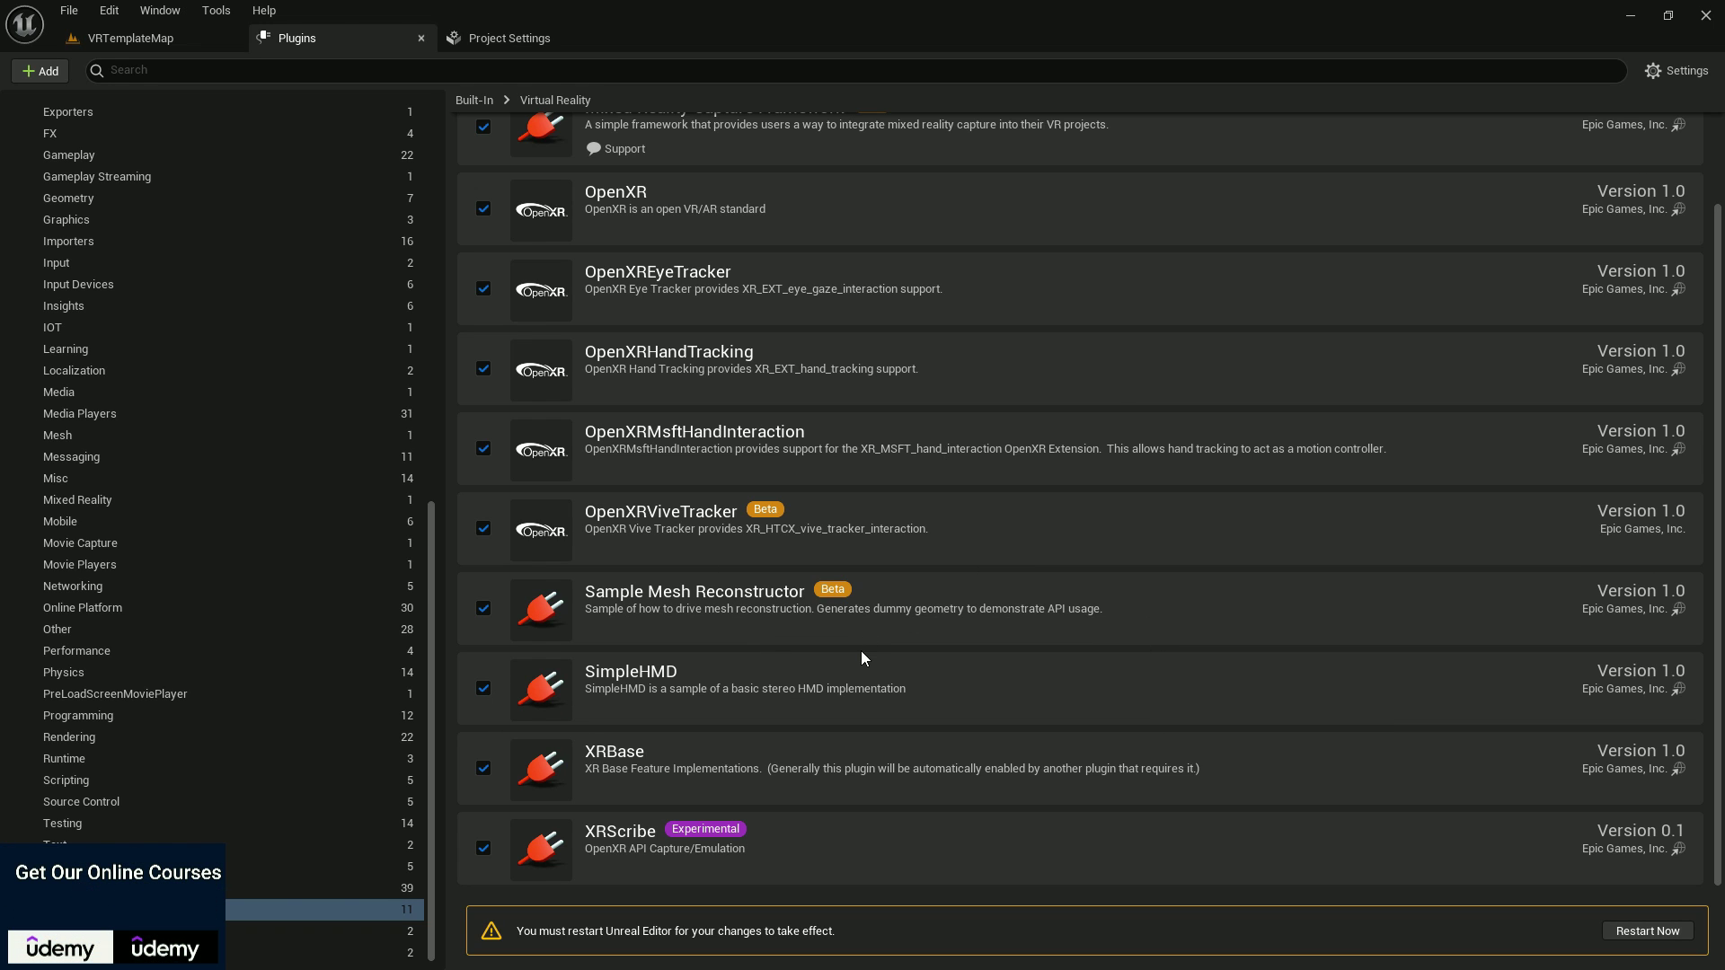
scroll(864, 659, "up", 3)
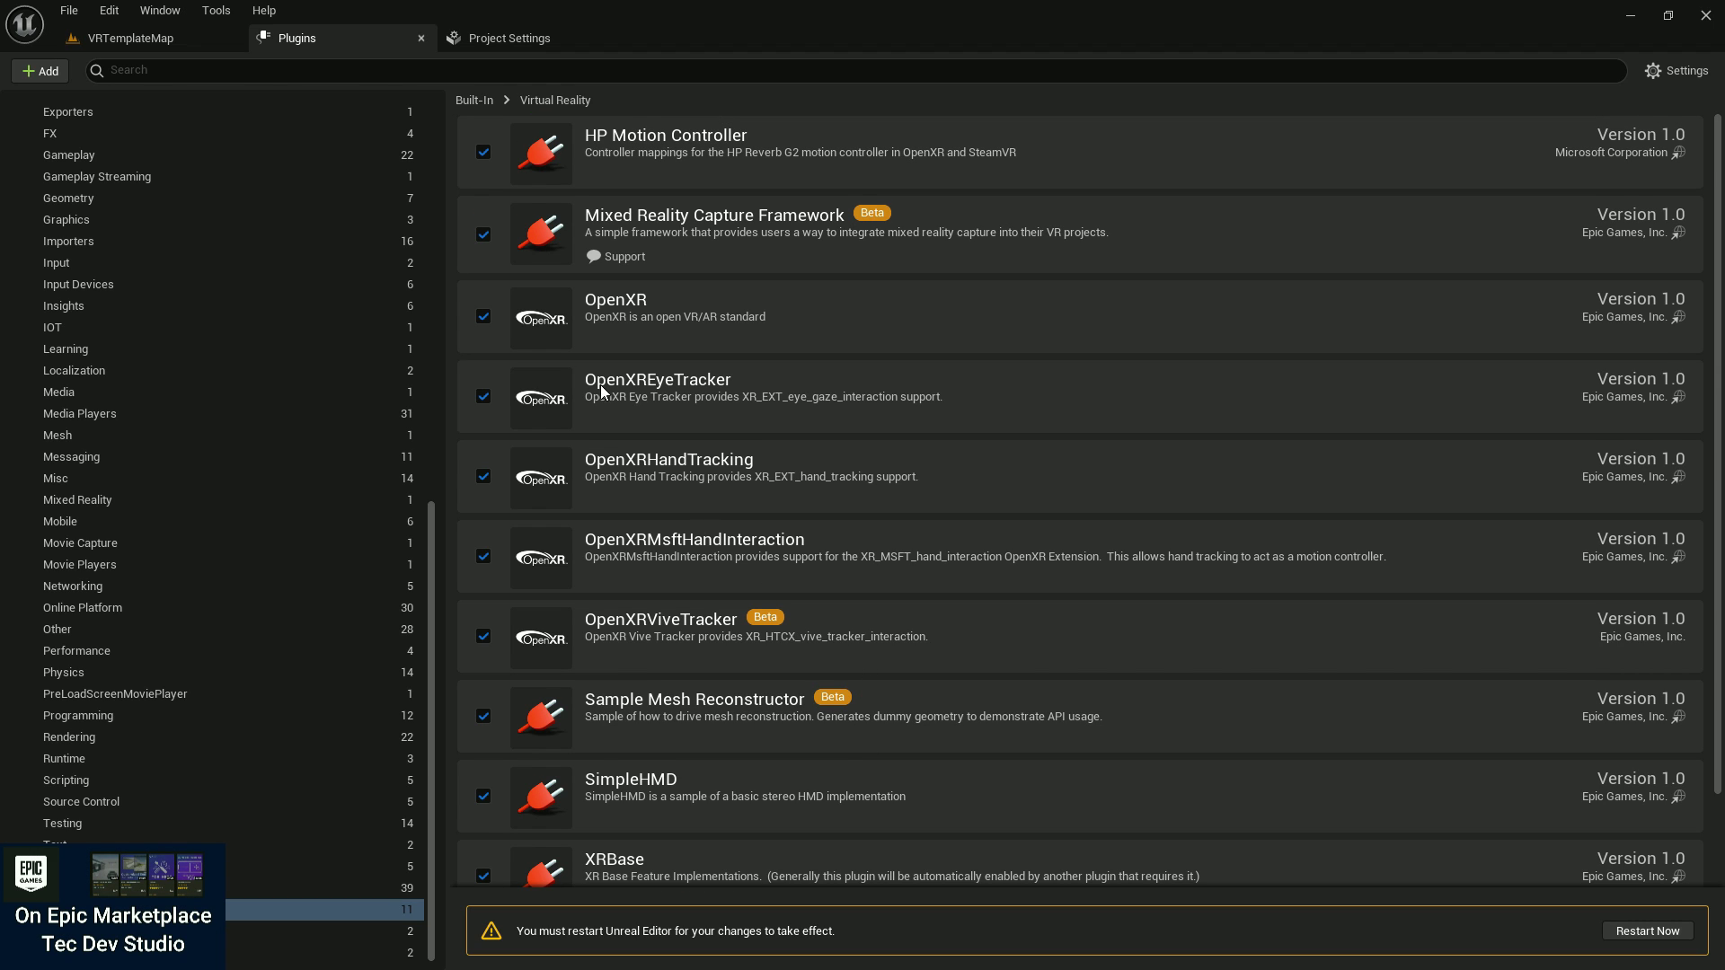
Review the OpenXR Input, OpenXR Settings and OpenXRHandTracking plugin pages in the project settings.
left_click(531, 43)
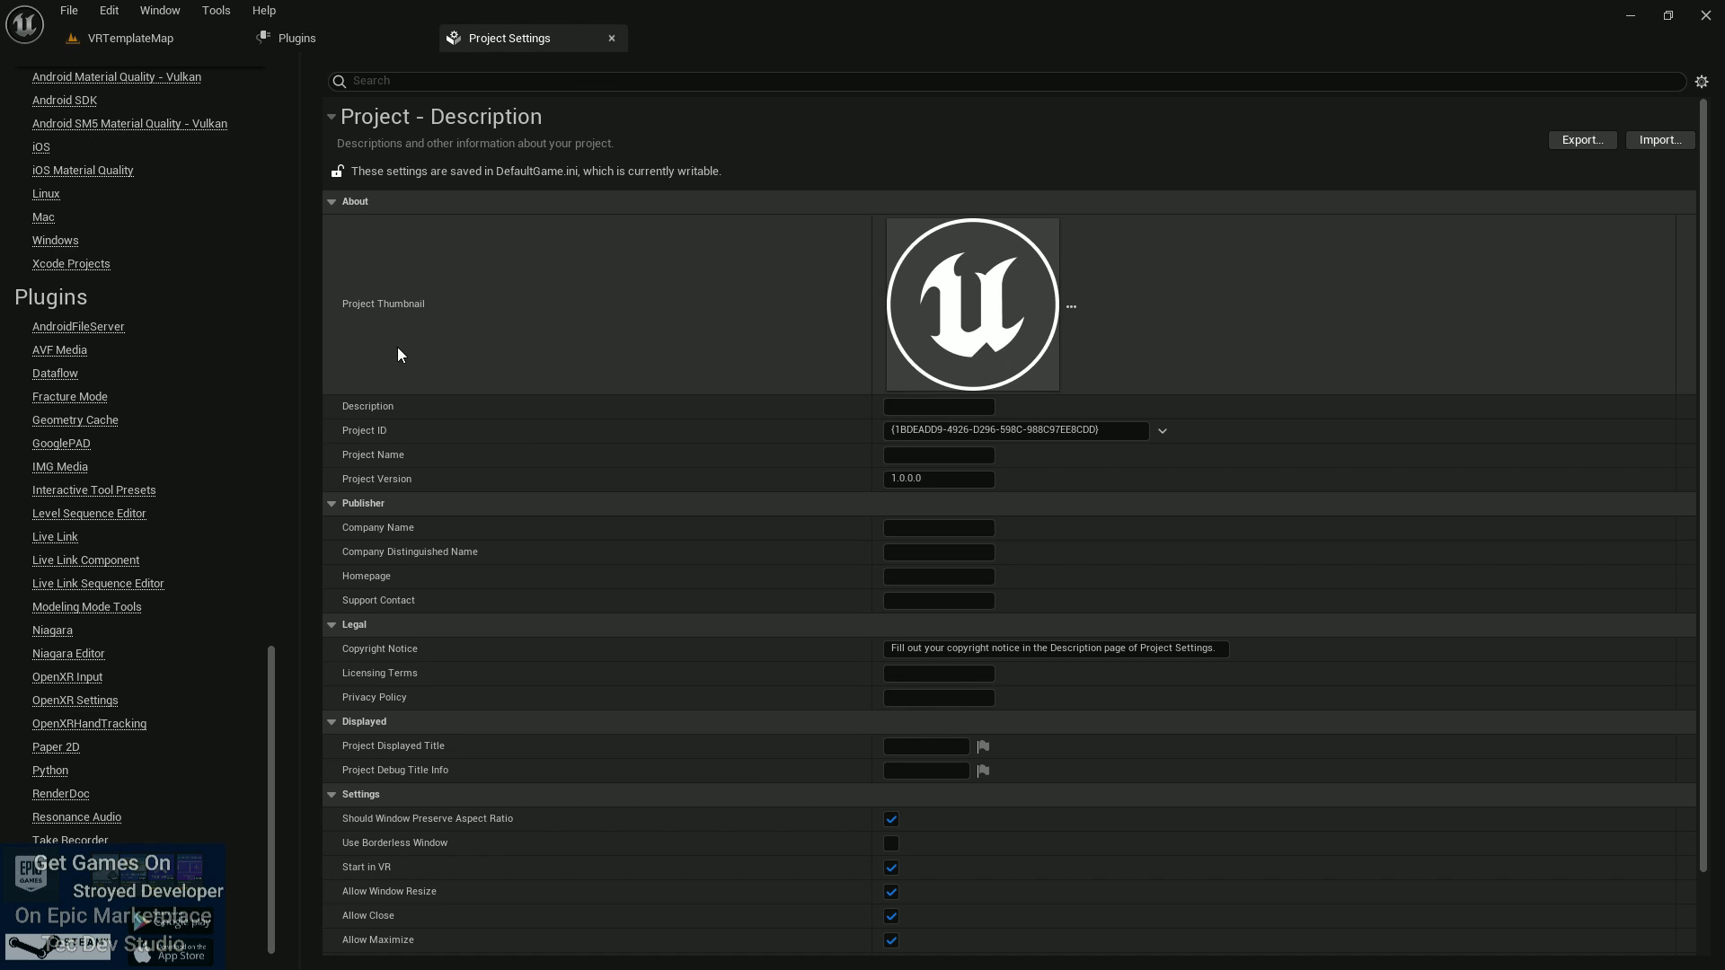
left_click_drag(270, 666, 275, 715)
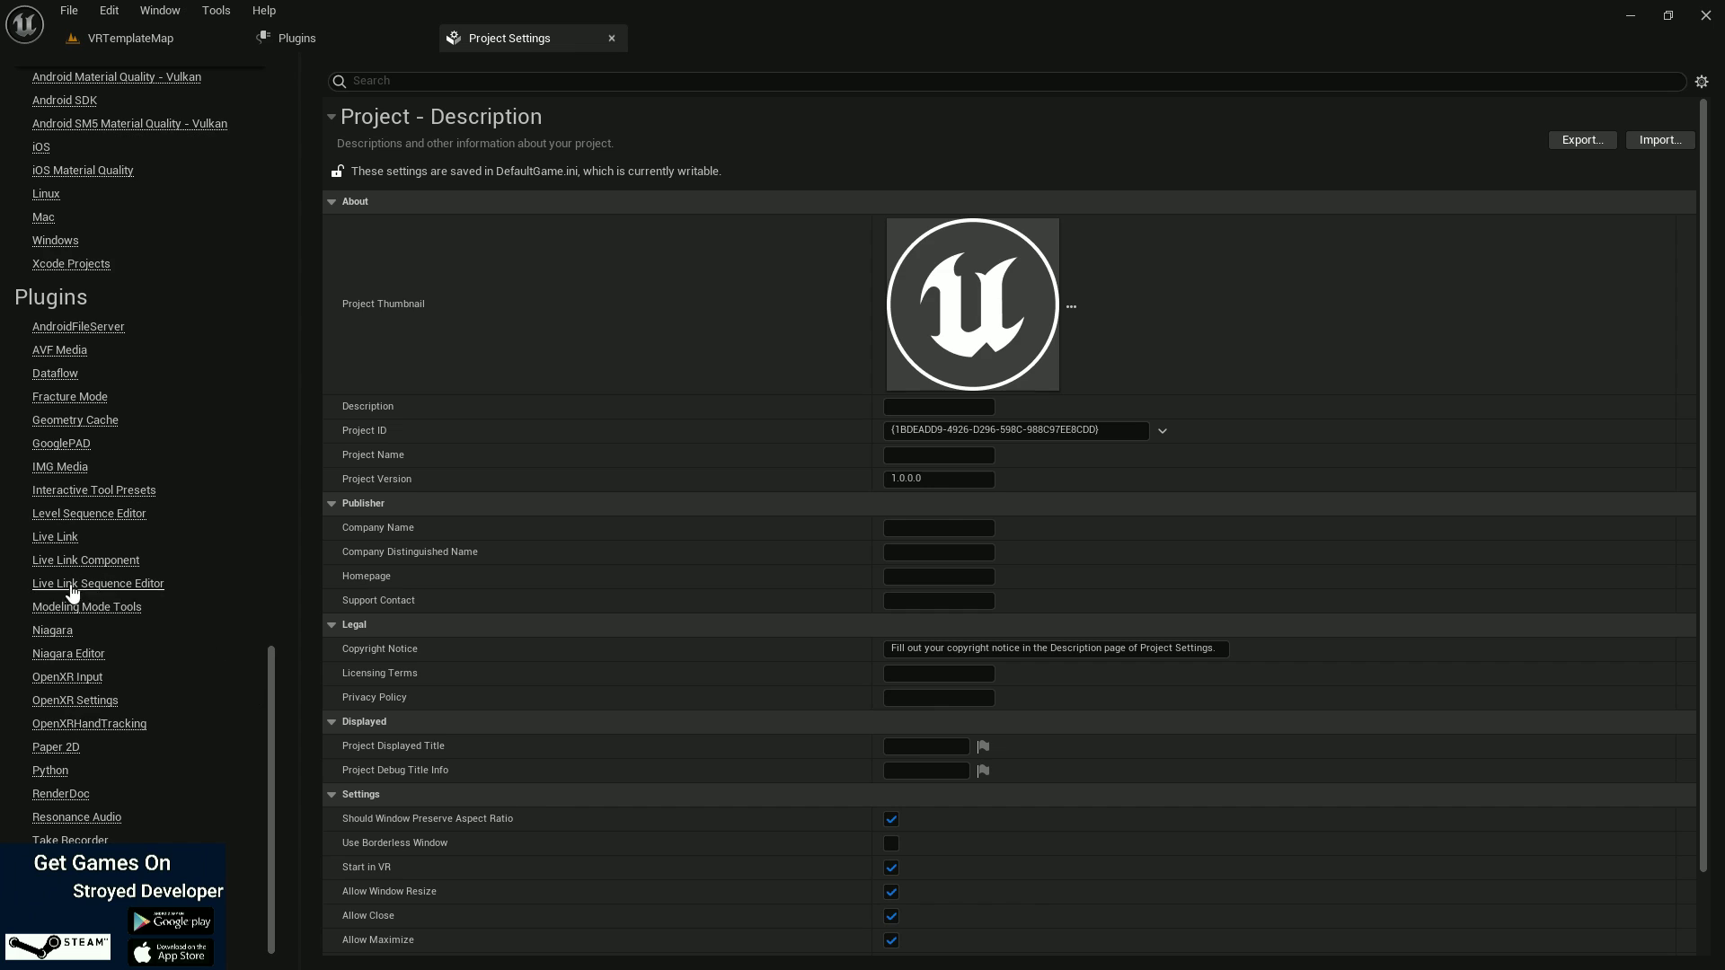
left_click(69, 677)
left_click(67, 699)
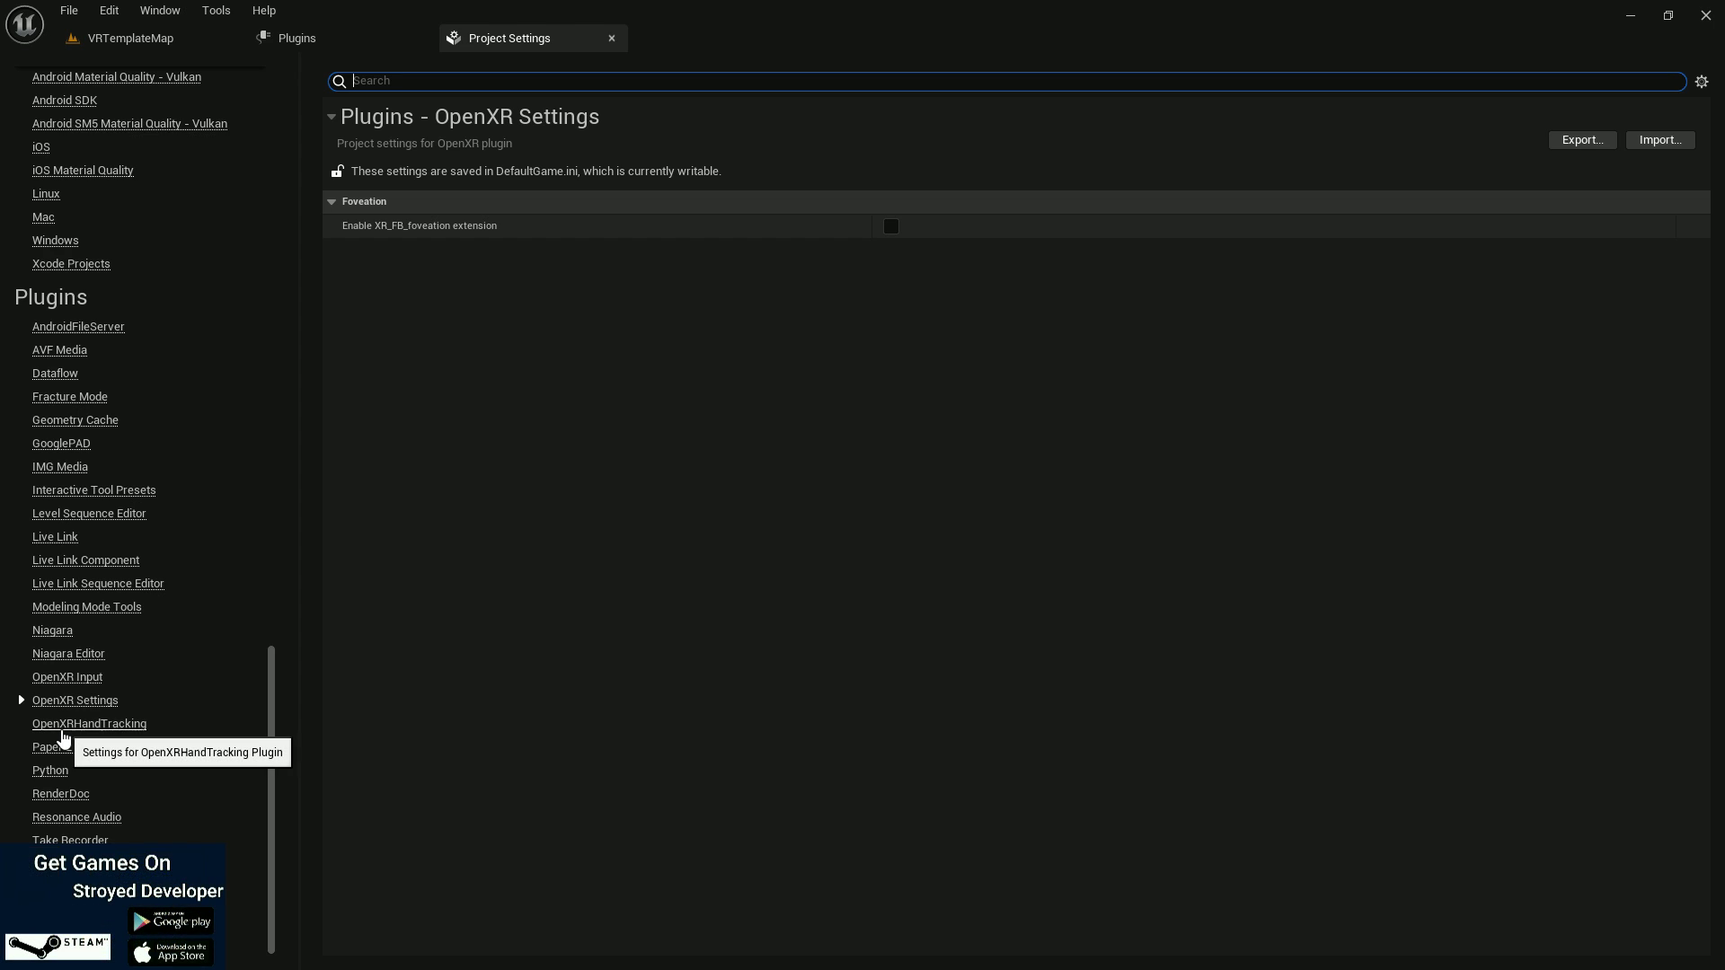
left_click(63, 726)
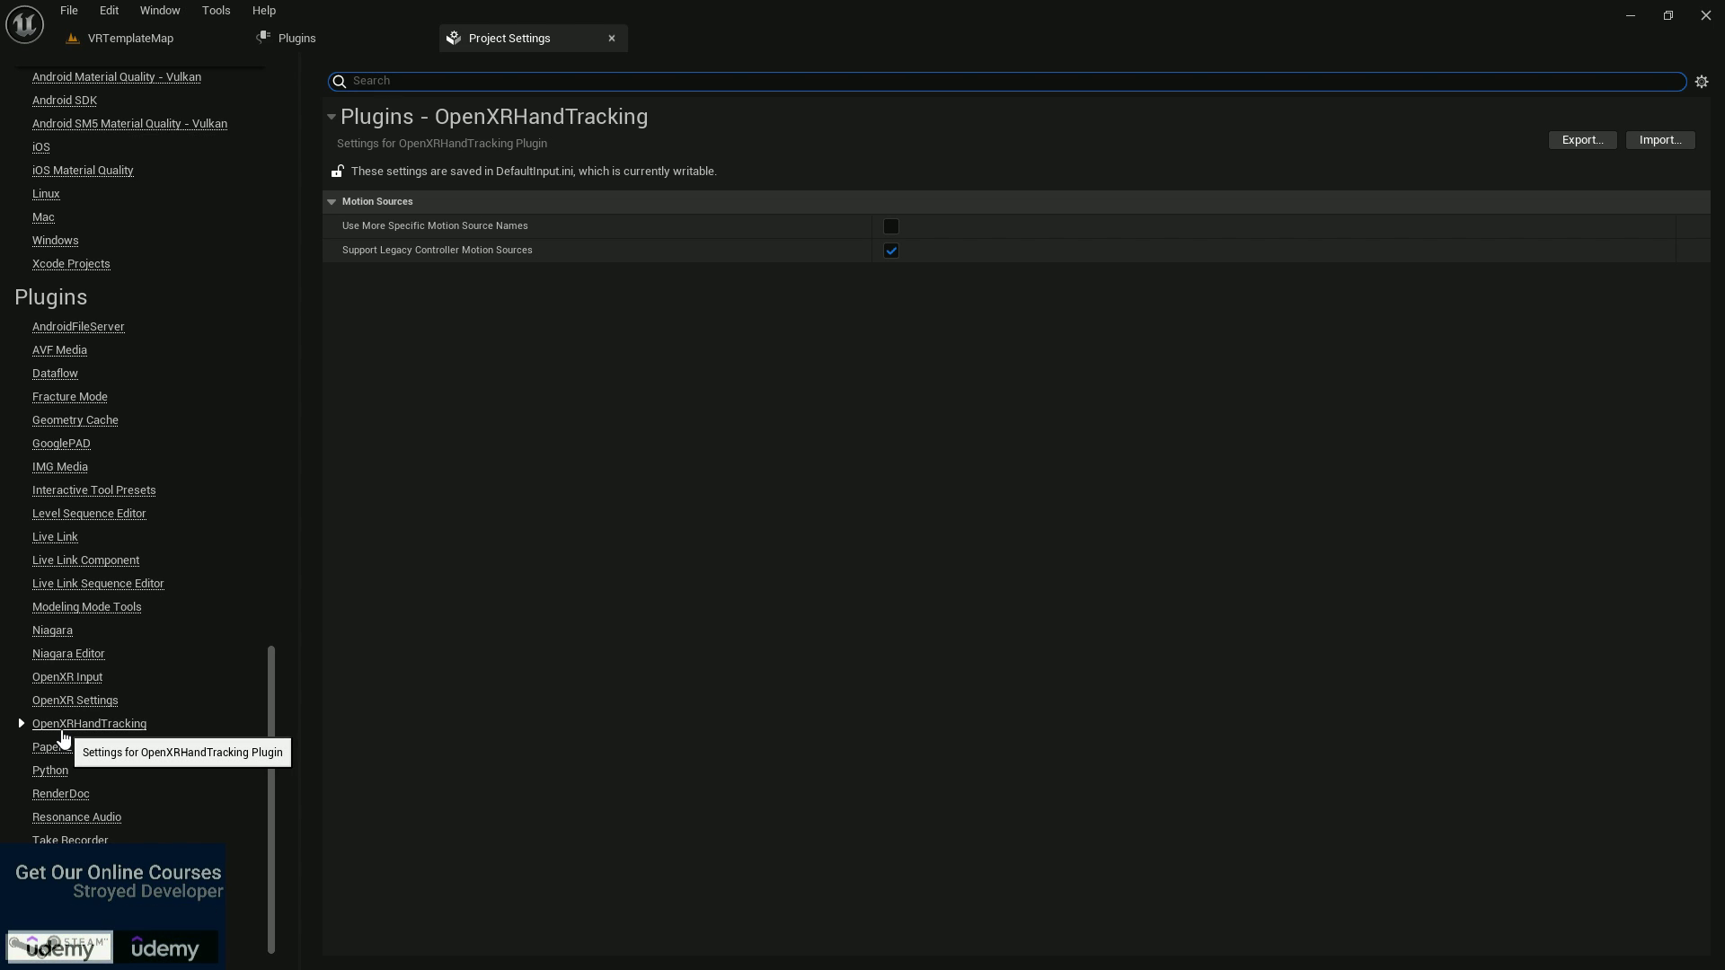
Set the Android package name to com.questtecdevstudio in the project's Android platform settings.
scroll(228, 576, "up", 3)
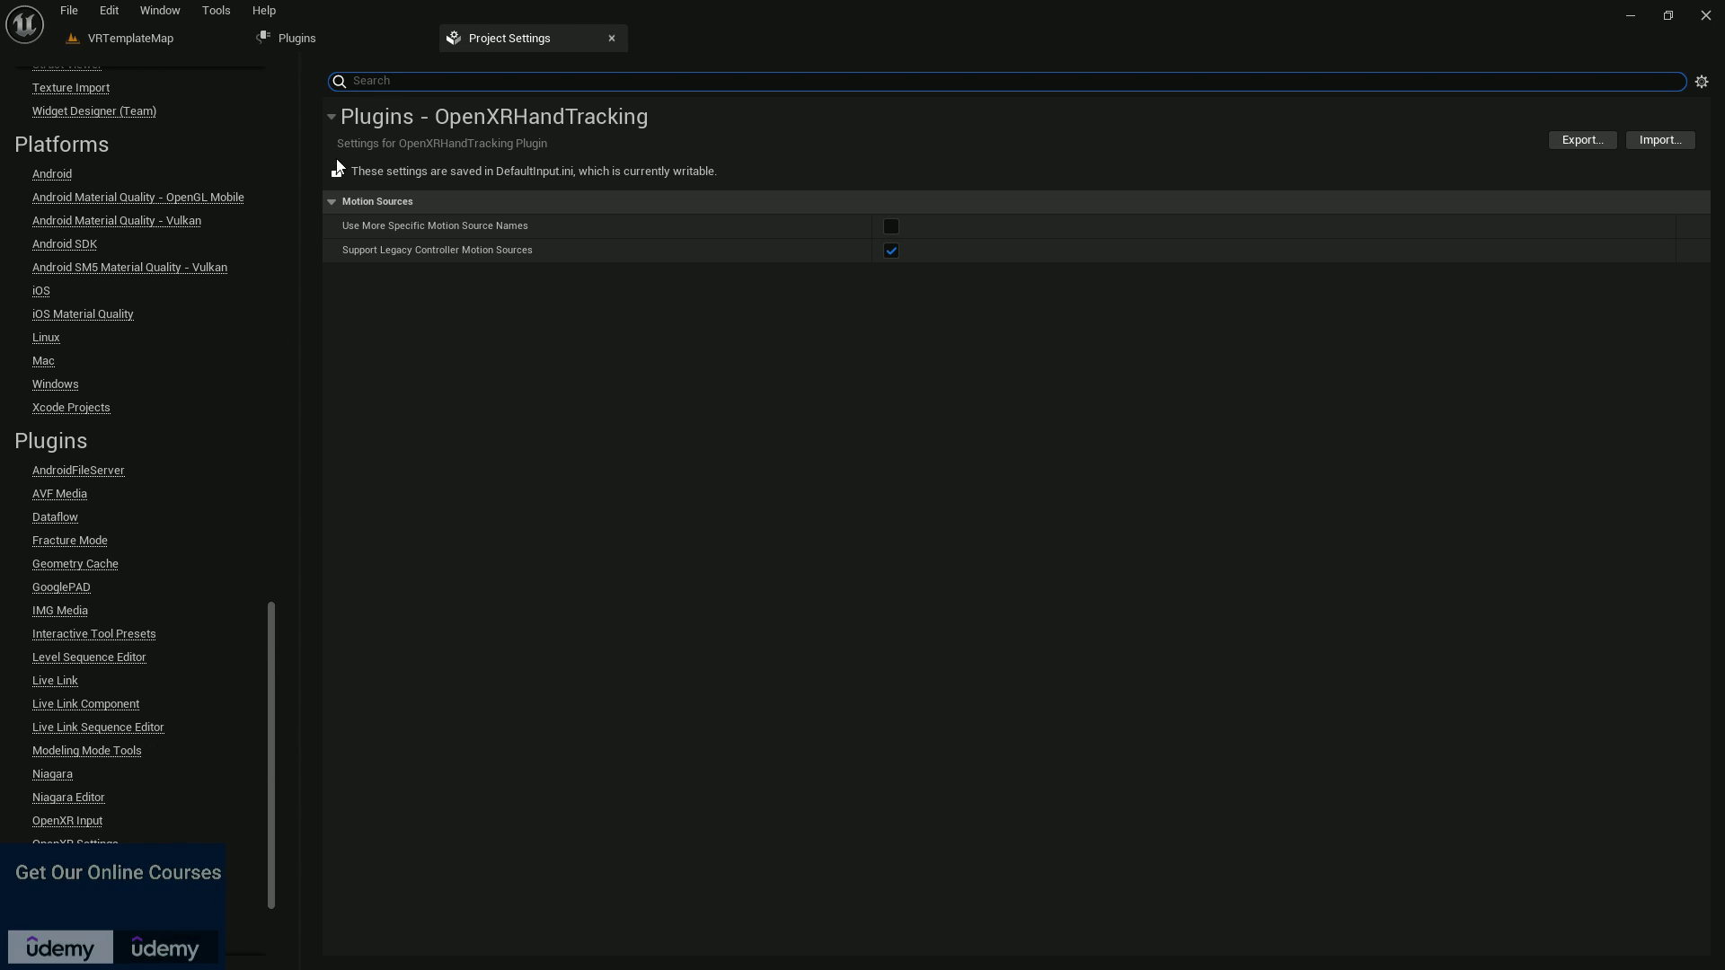
left_click(81, 182)
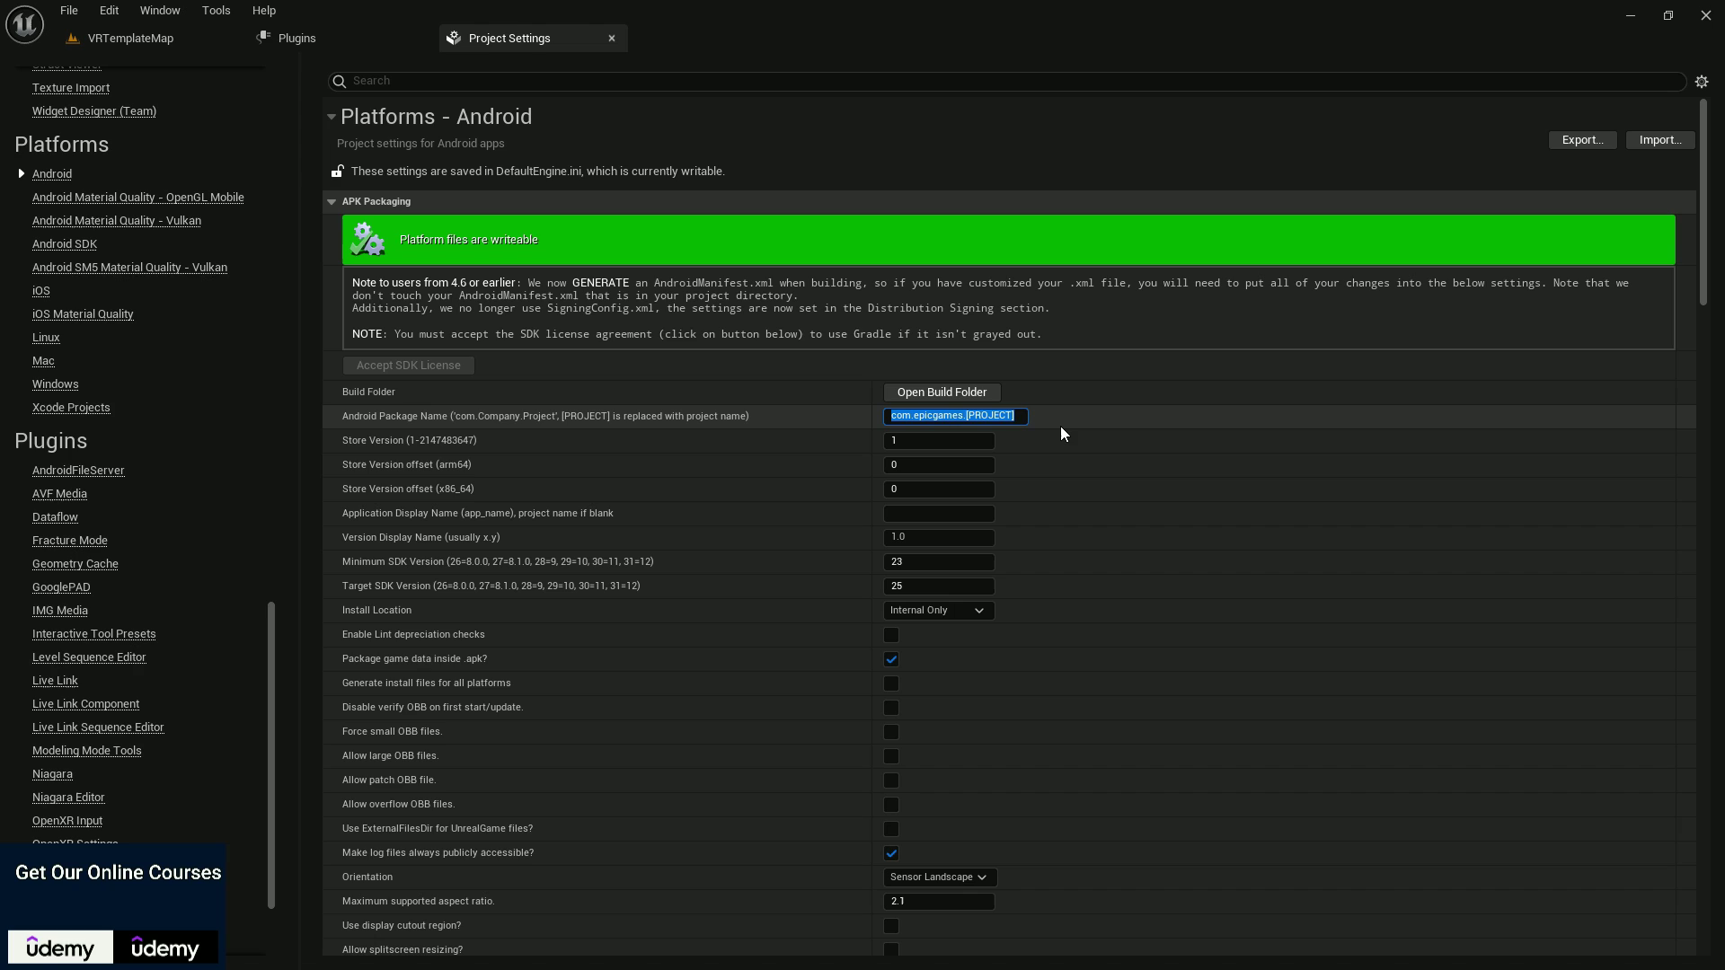
key("BackSpace")
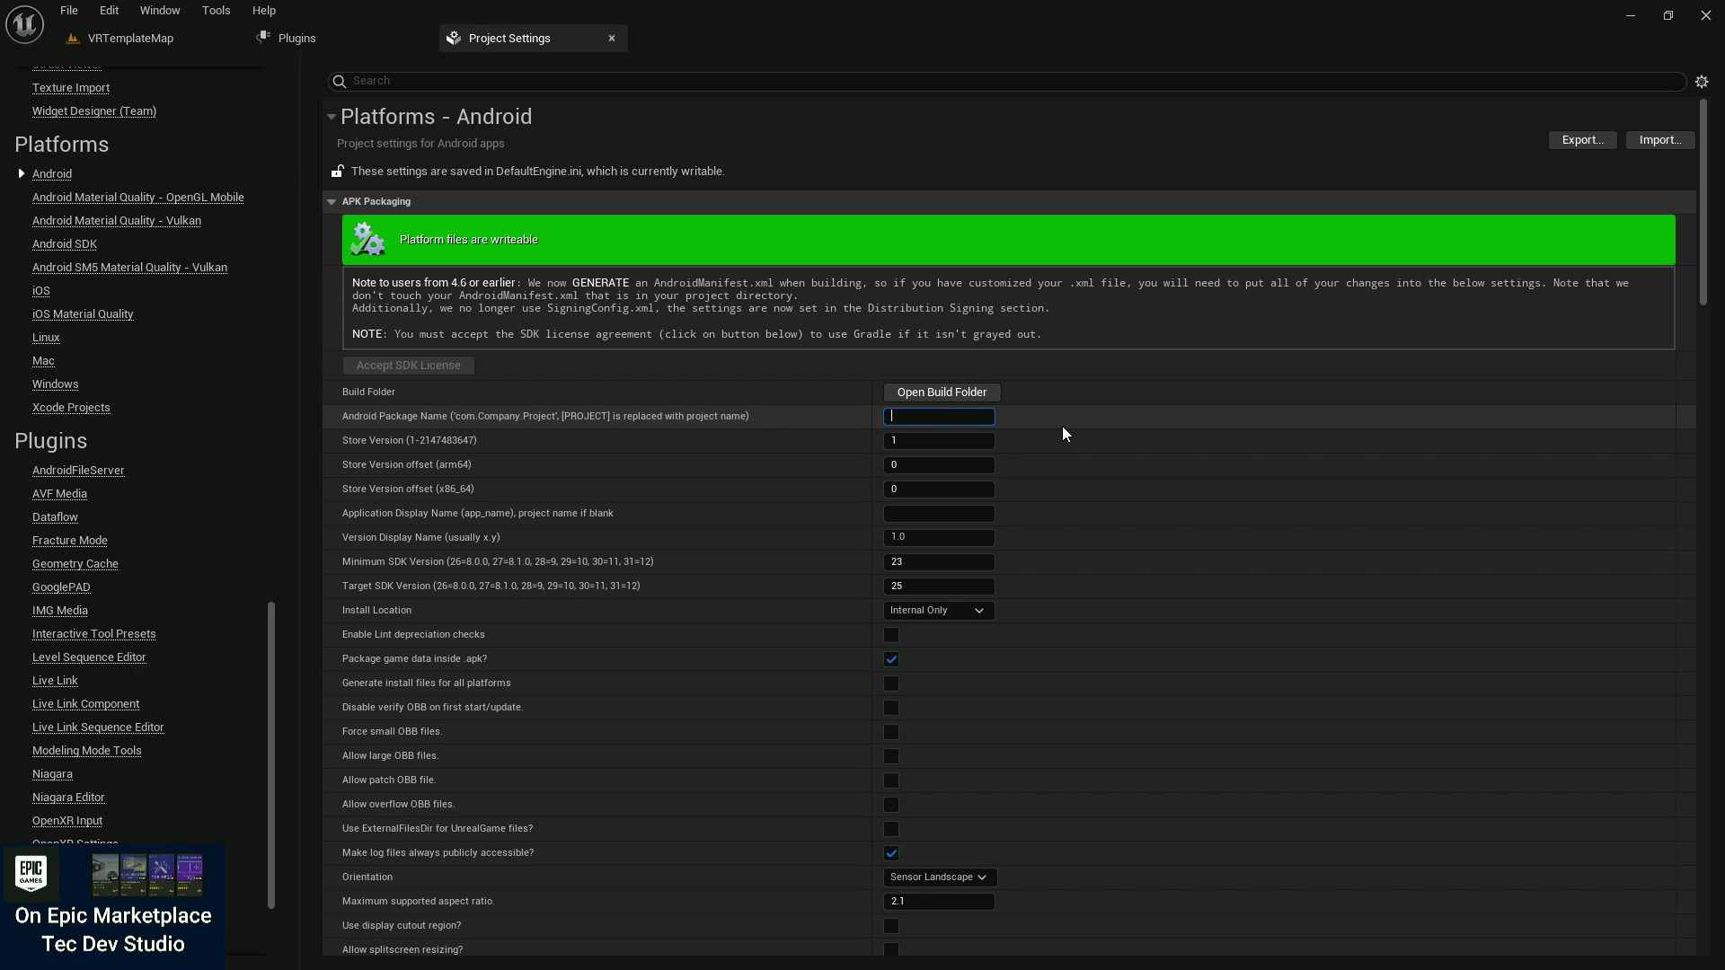
type("com.")
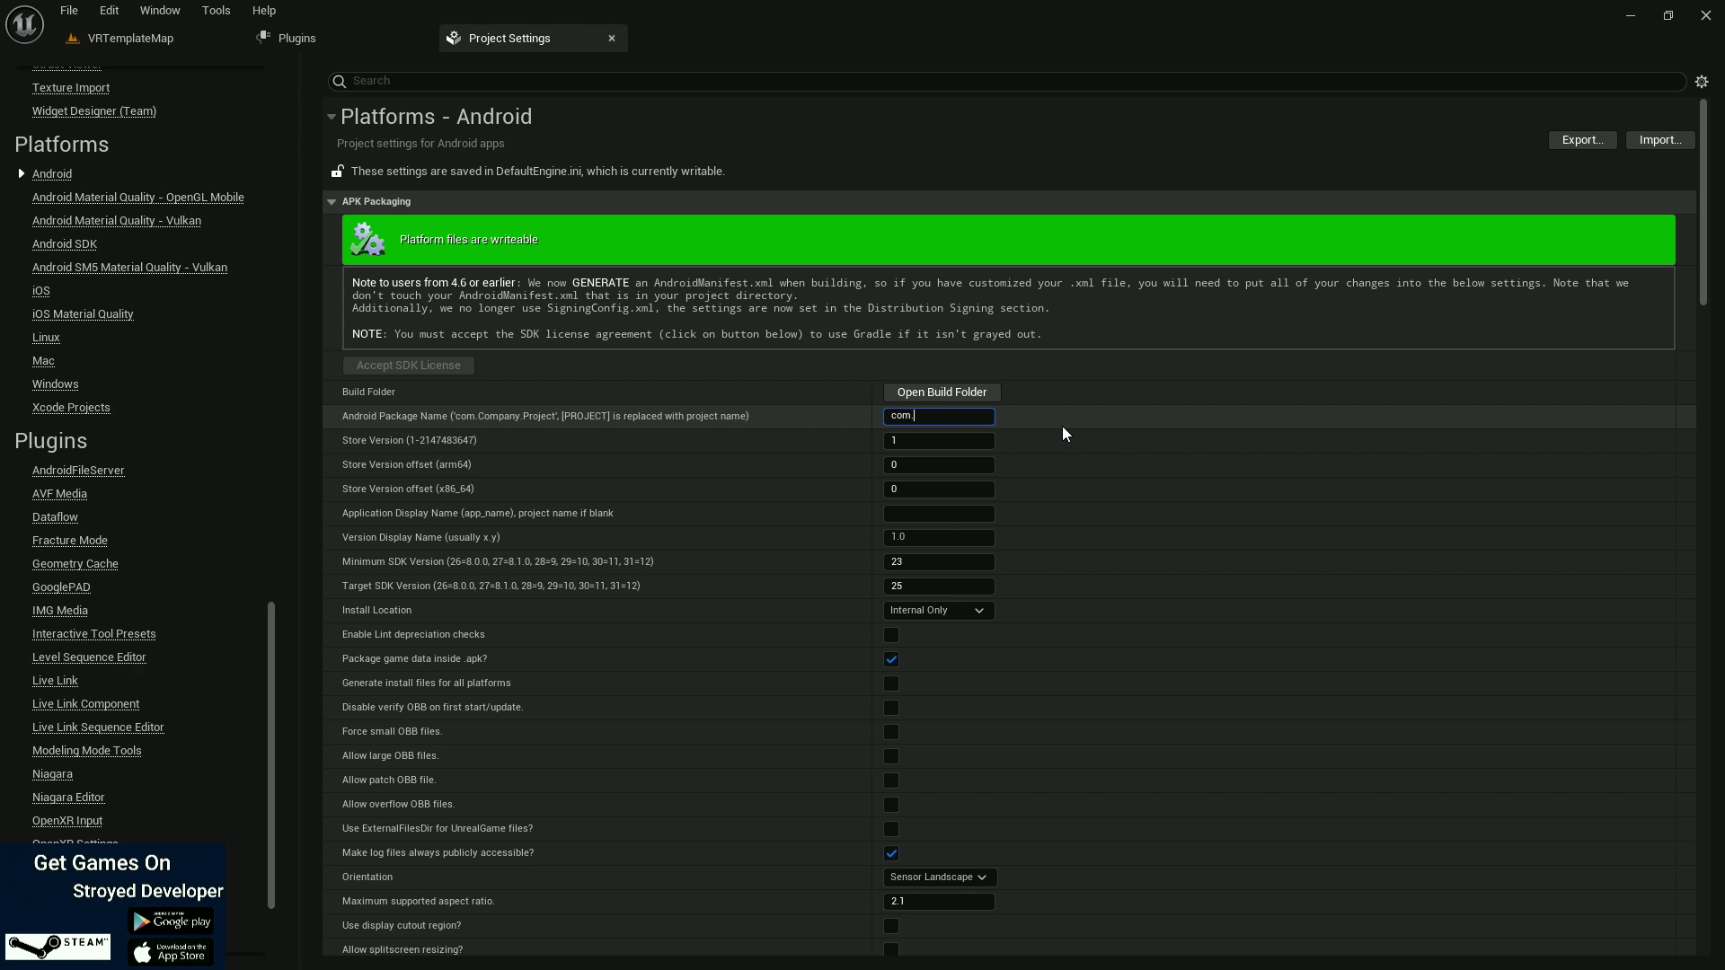
type("quest")
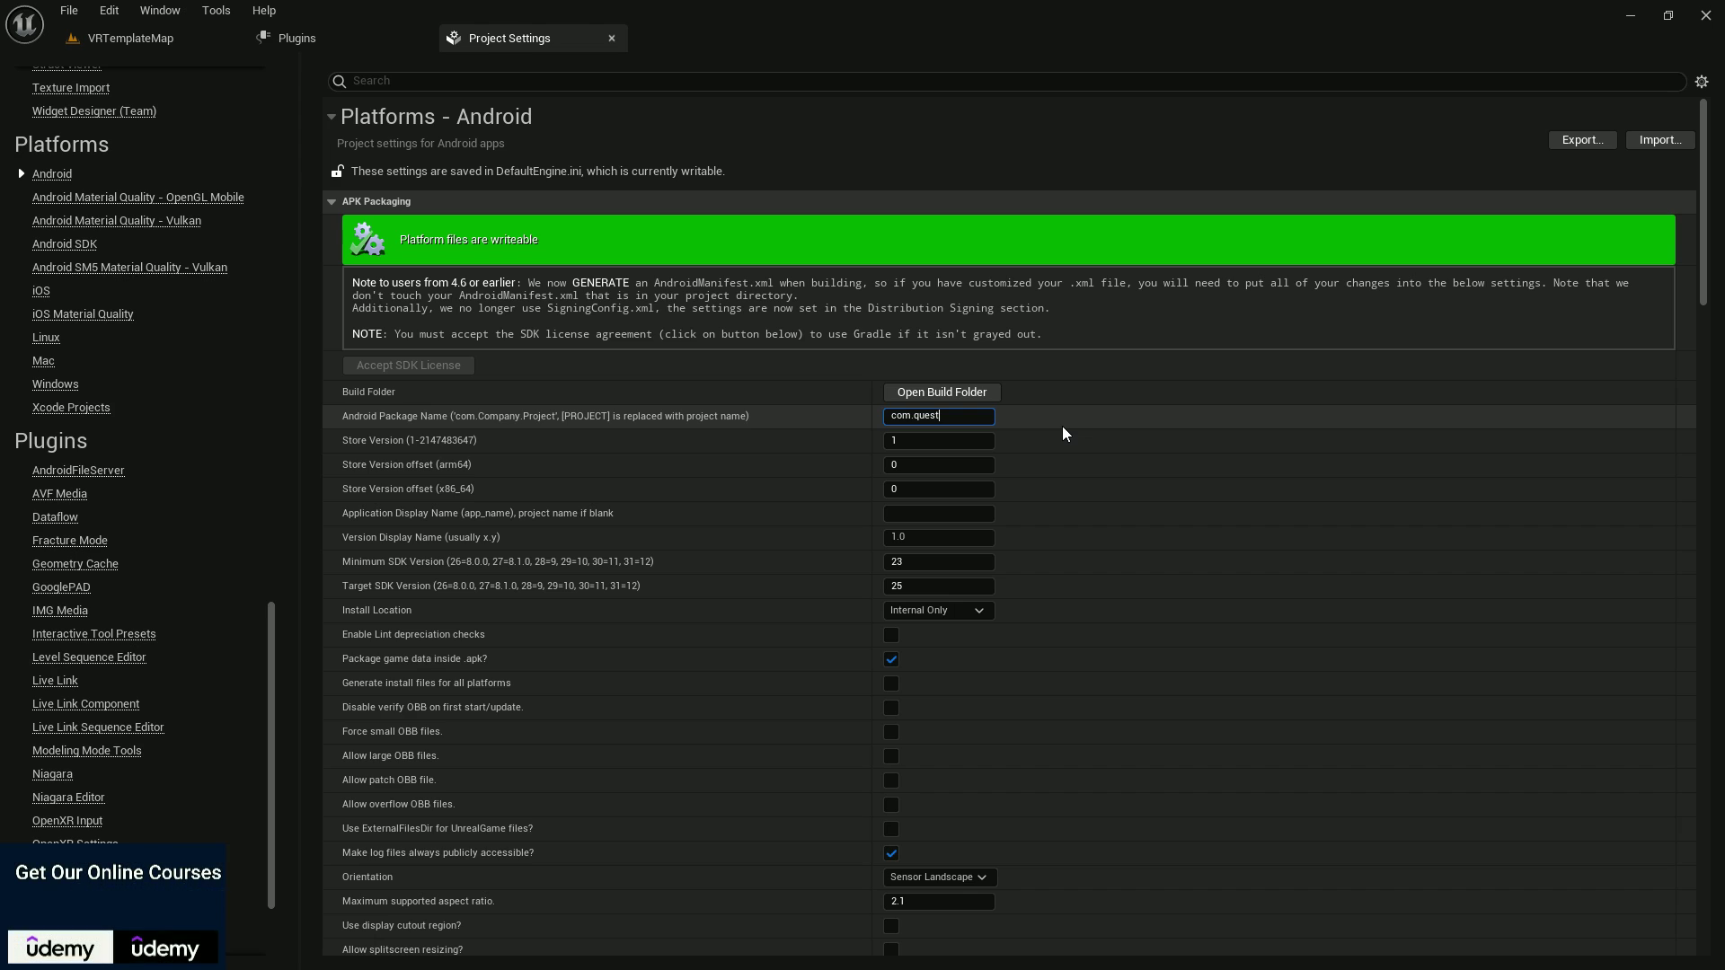
type("tecd")
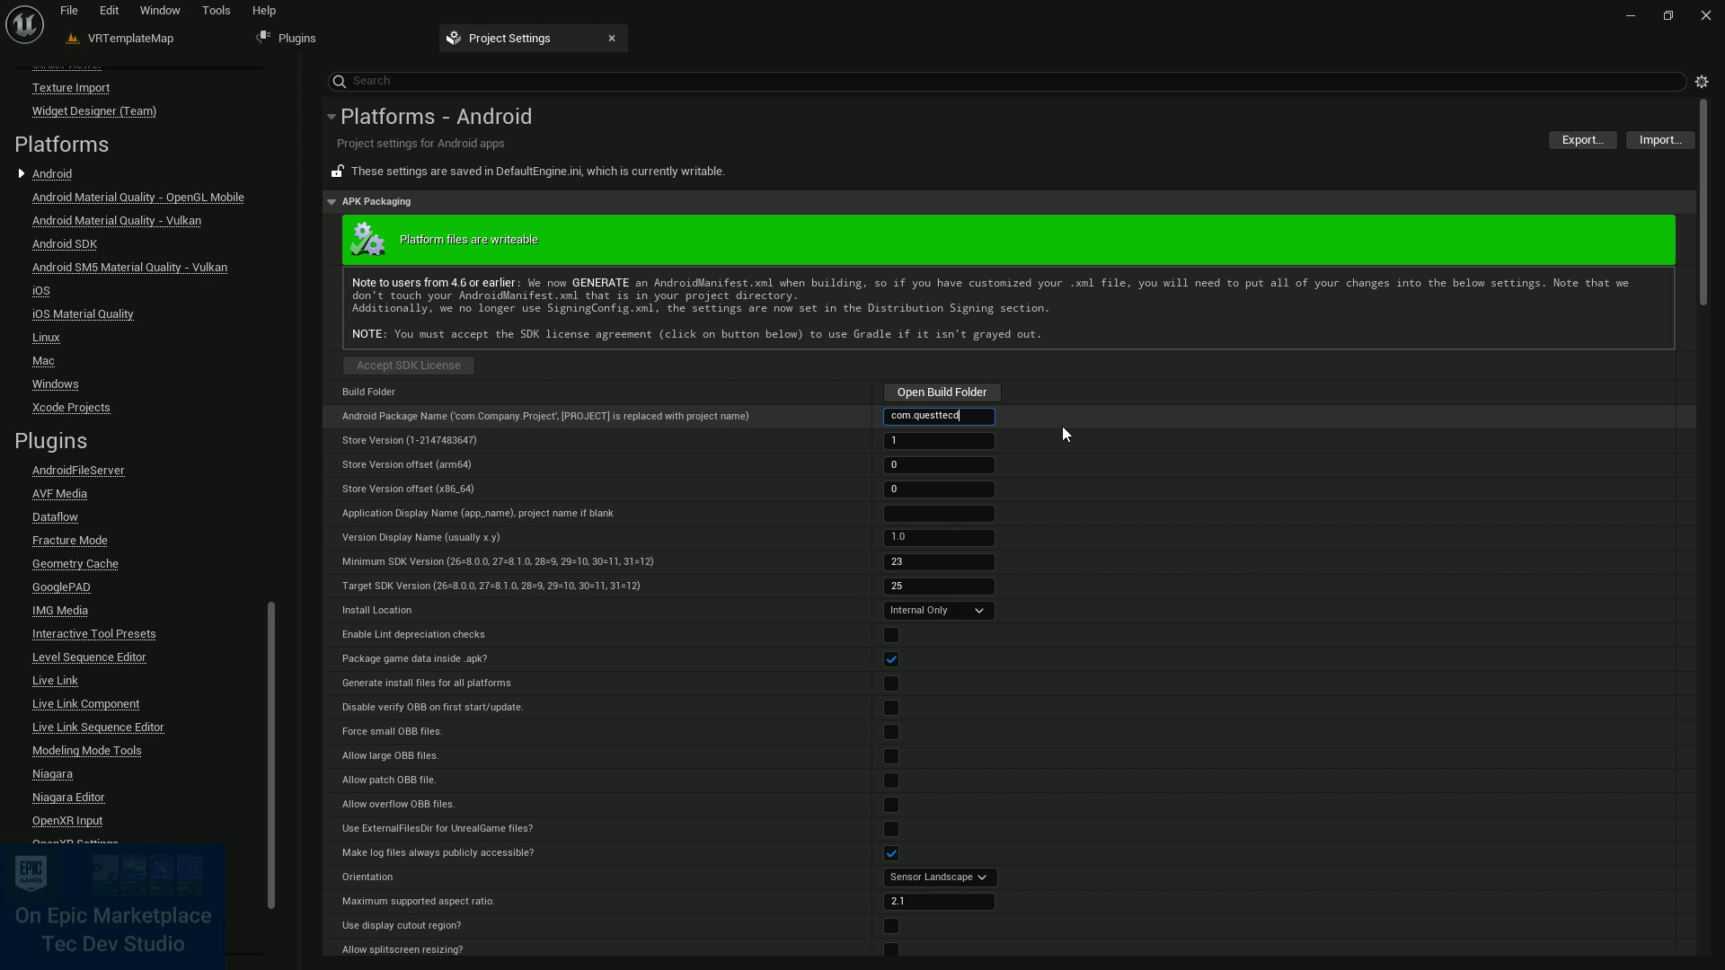
type("evstudio")
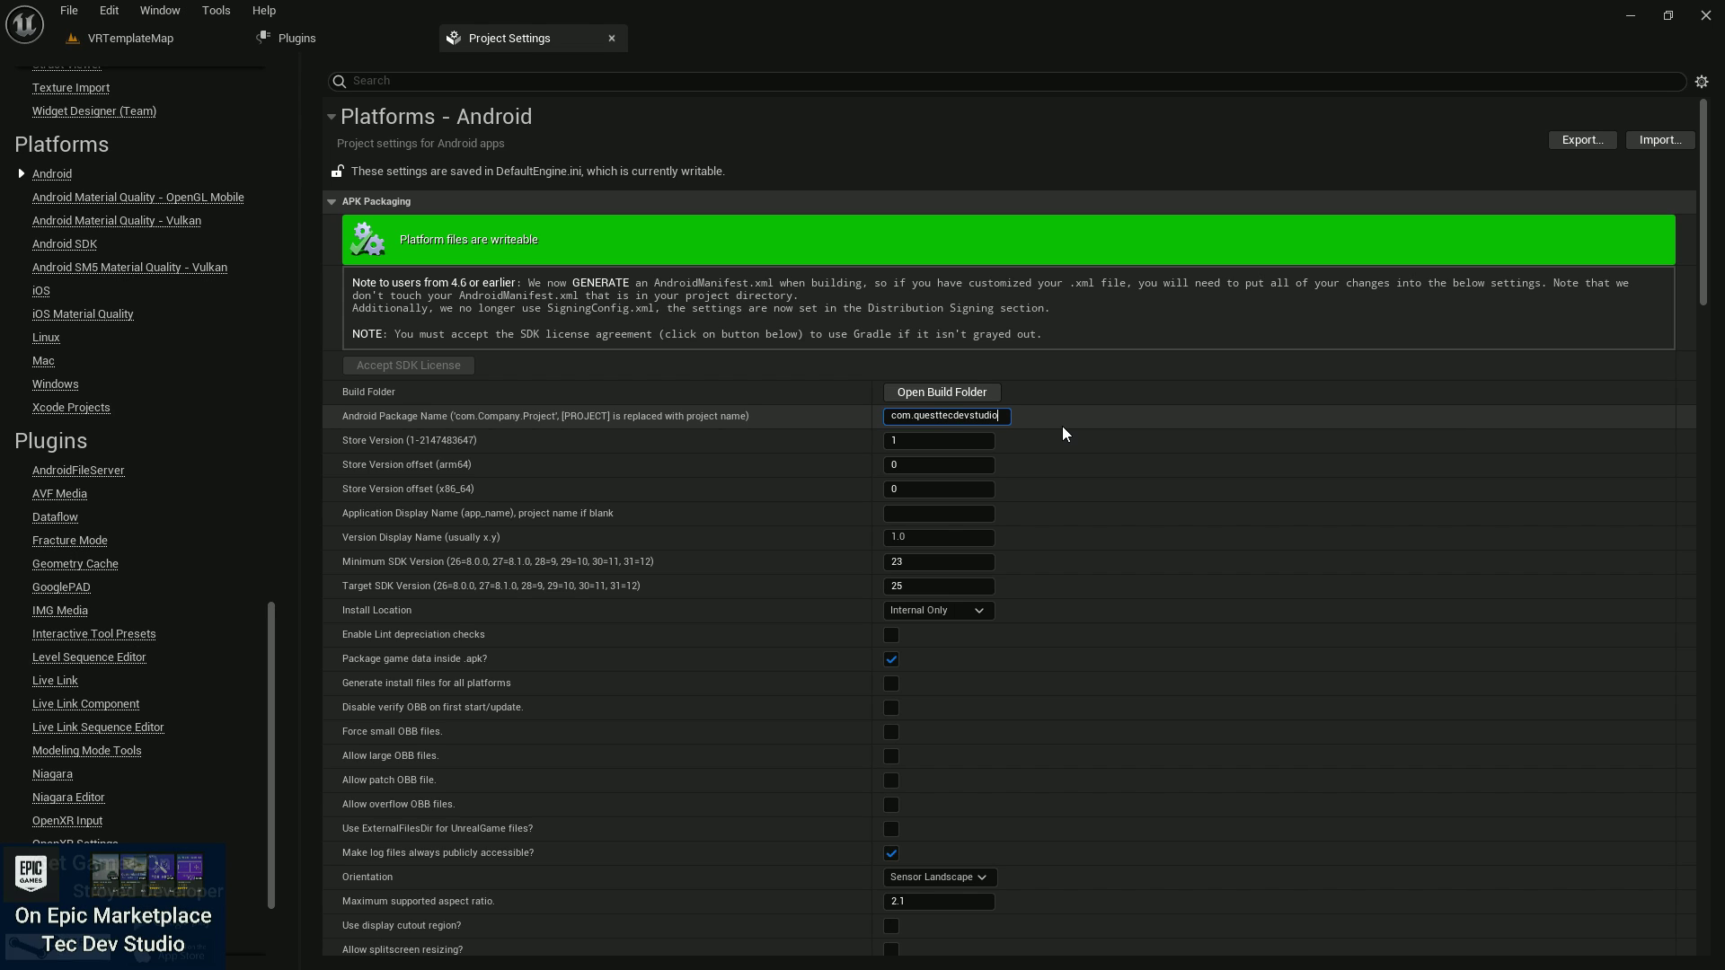
Set the Android application display name to "Quest 3 Tec Dev Studio".
left_click(904, 515)
type("Q")
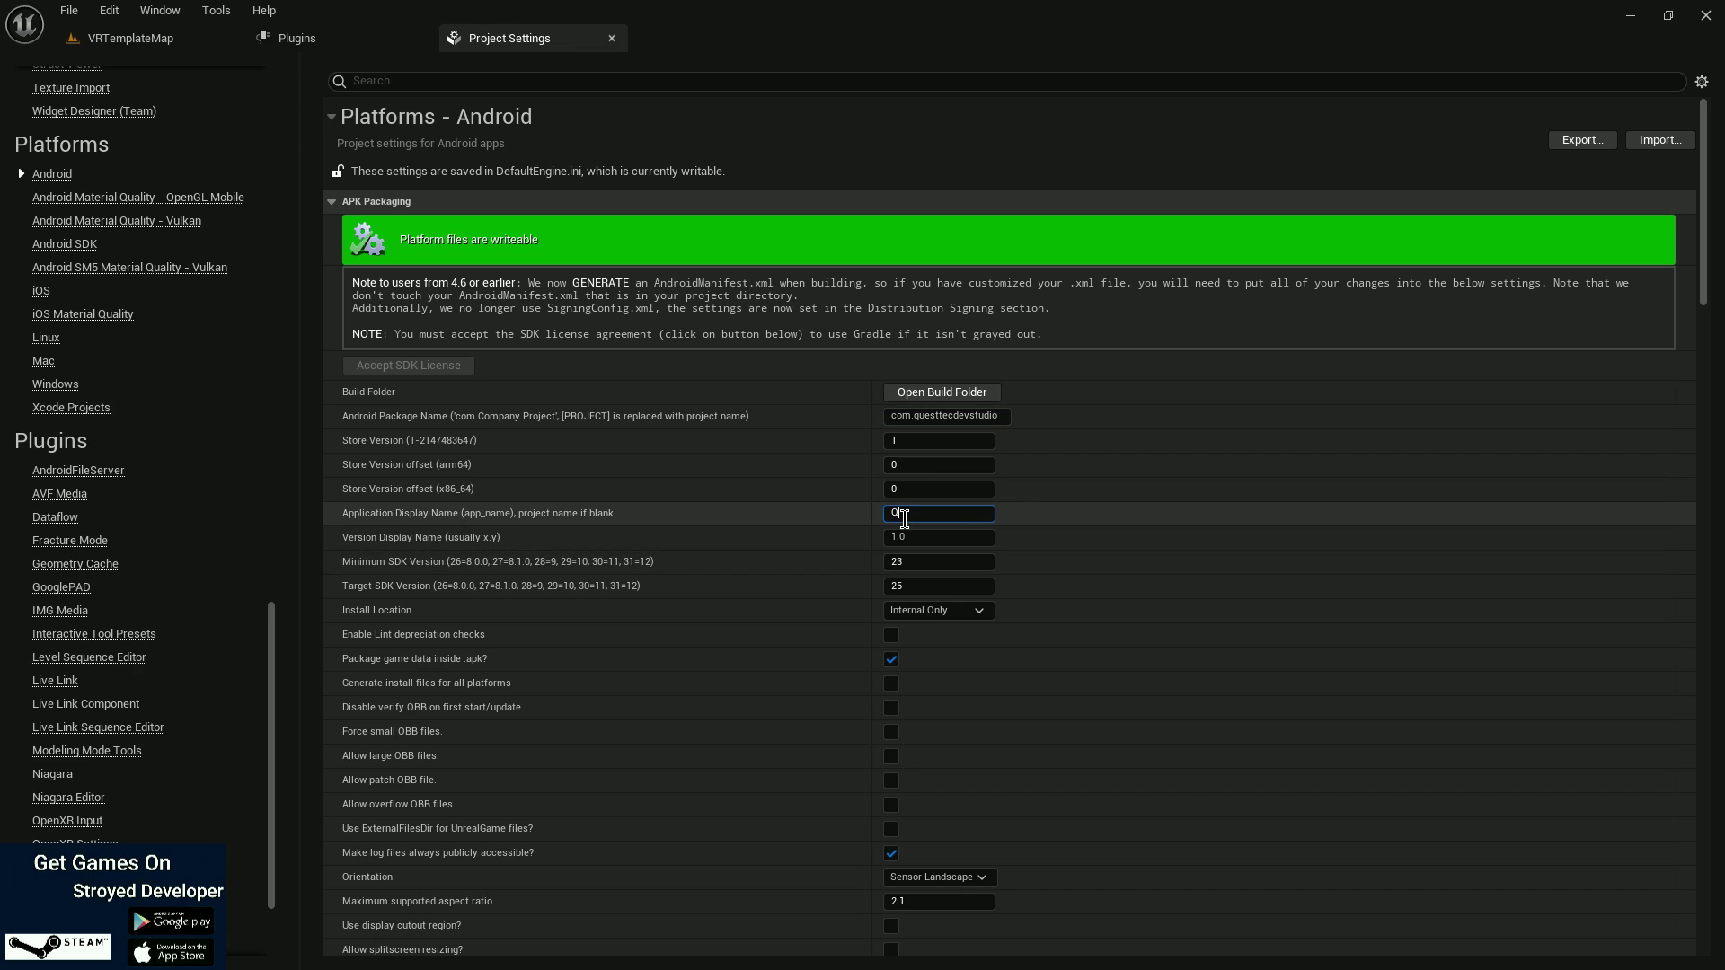
type("uest 3 Tec DE")
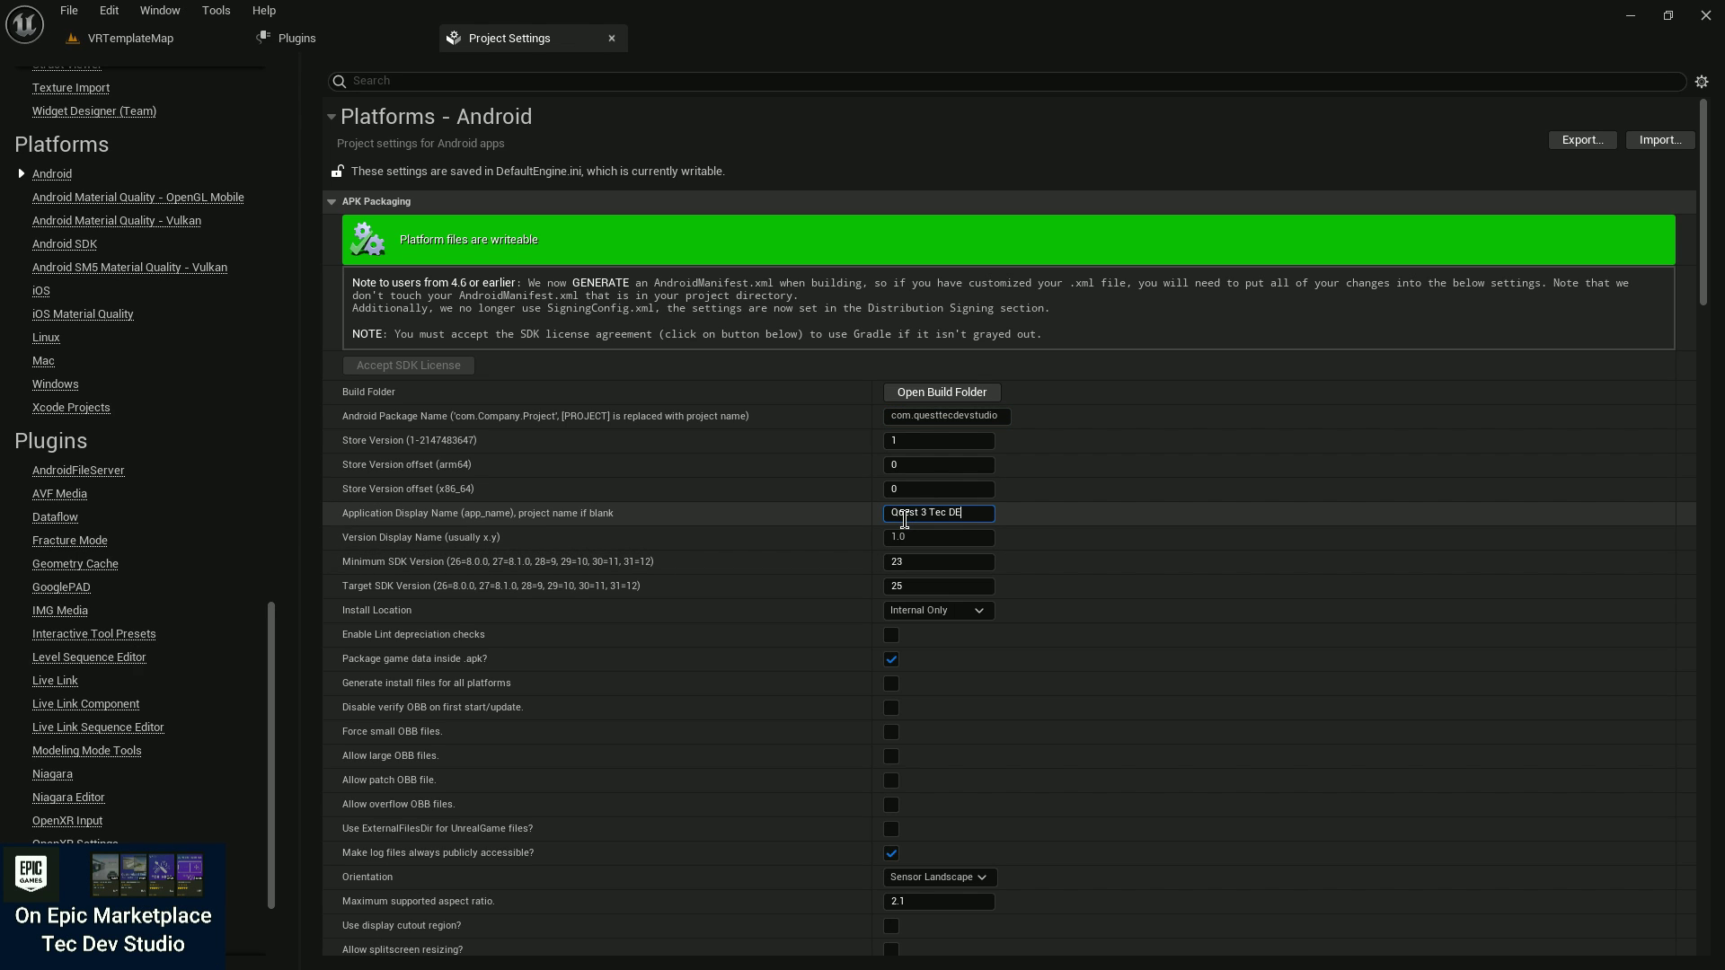
type("V")
key("BackSpace")
key("BackSpace")
key("BackSpace")
type("ev Studio")
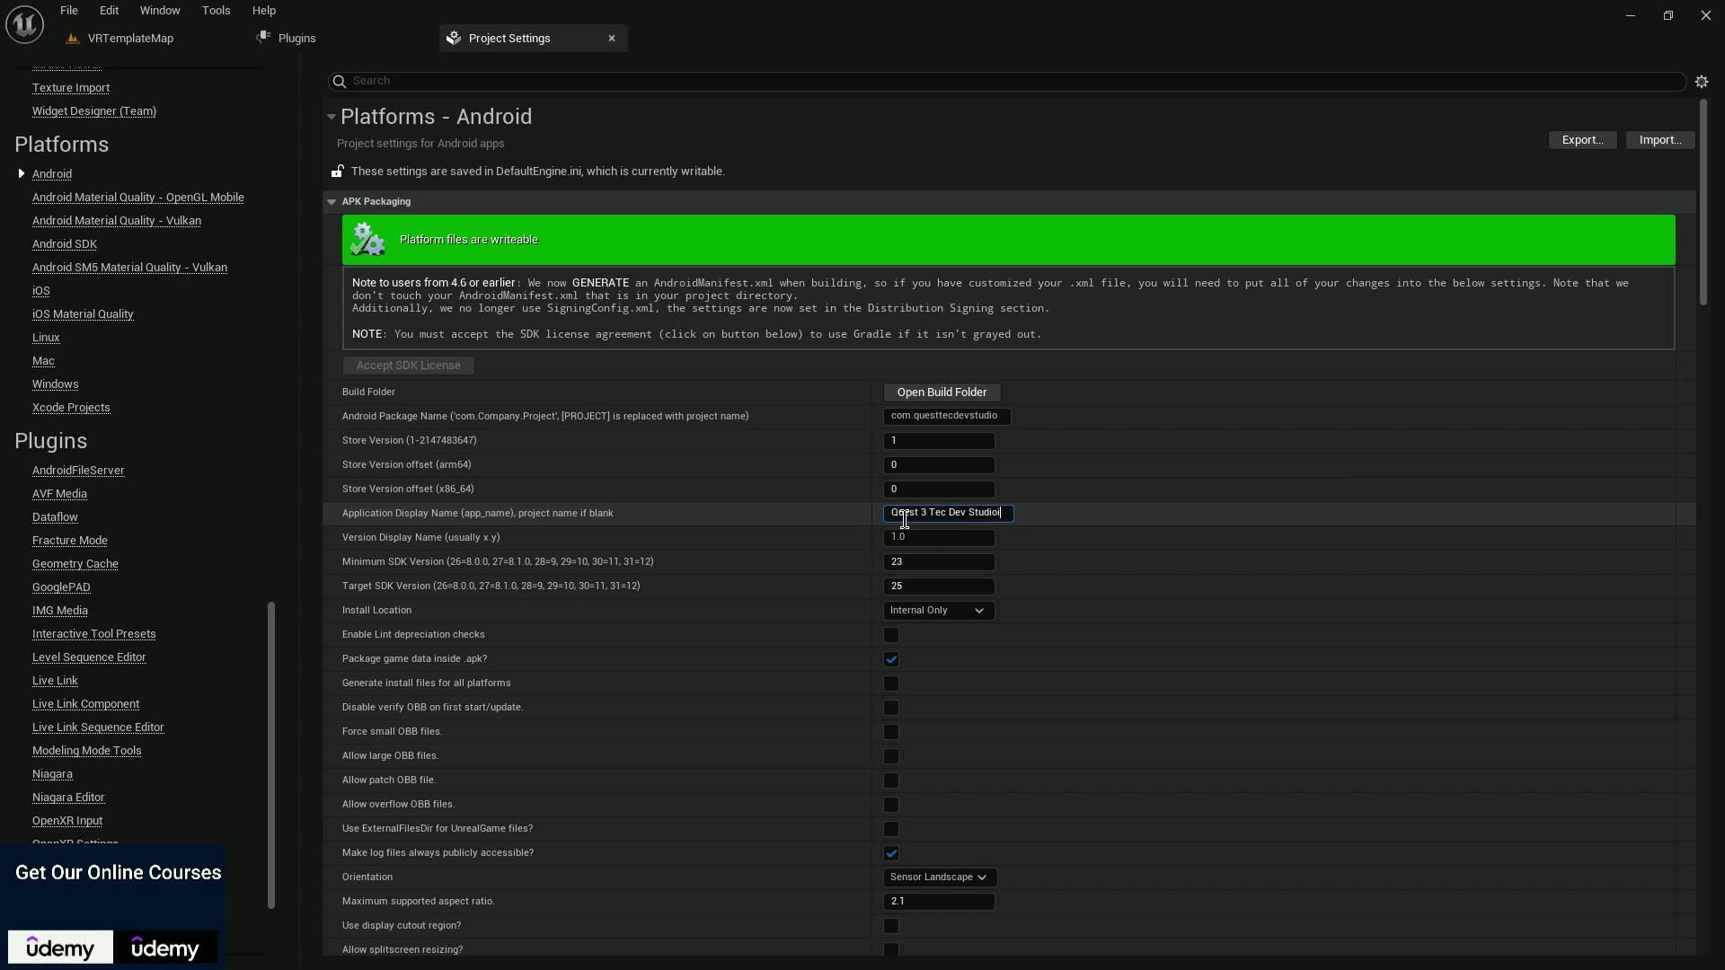
Exclude DXT and ETC2 textures from the Android multi texture formats.
scroll(941, 737, "down", 5)
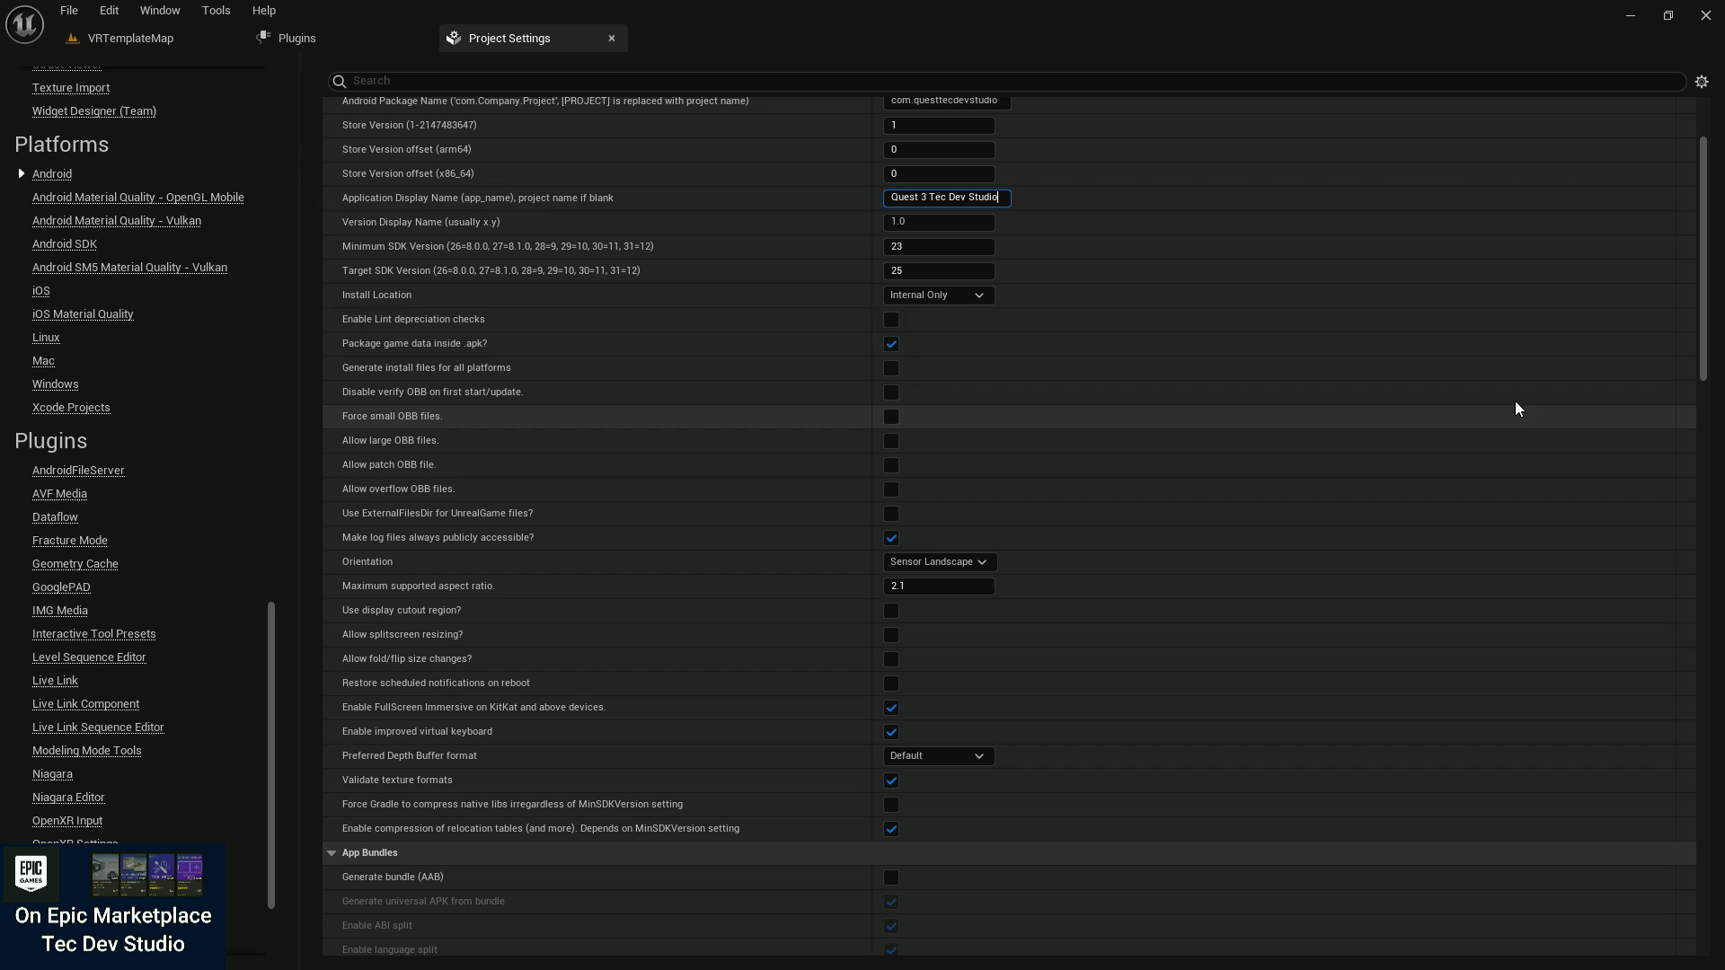
left_click_drag(1707, 222, 1686, 808)
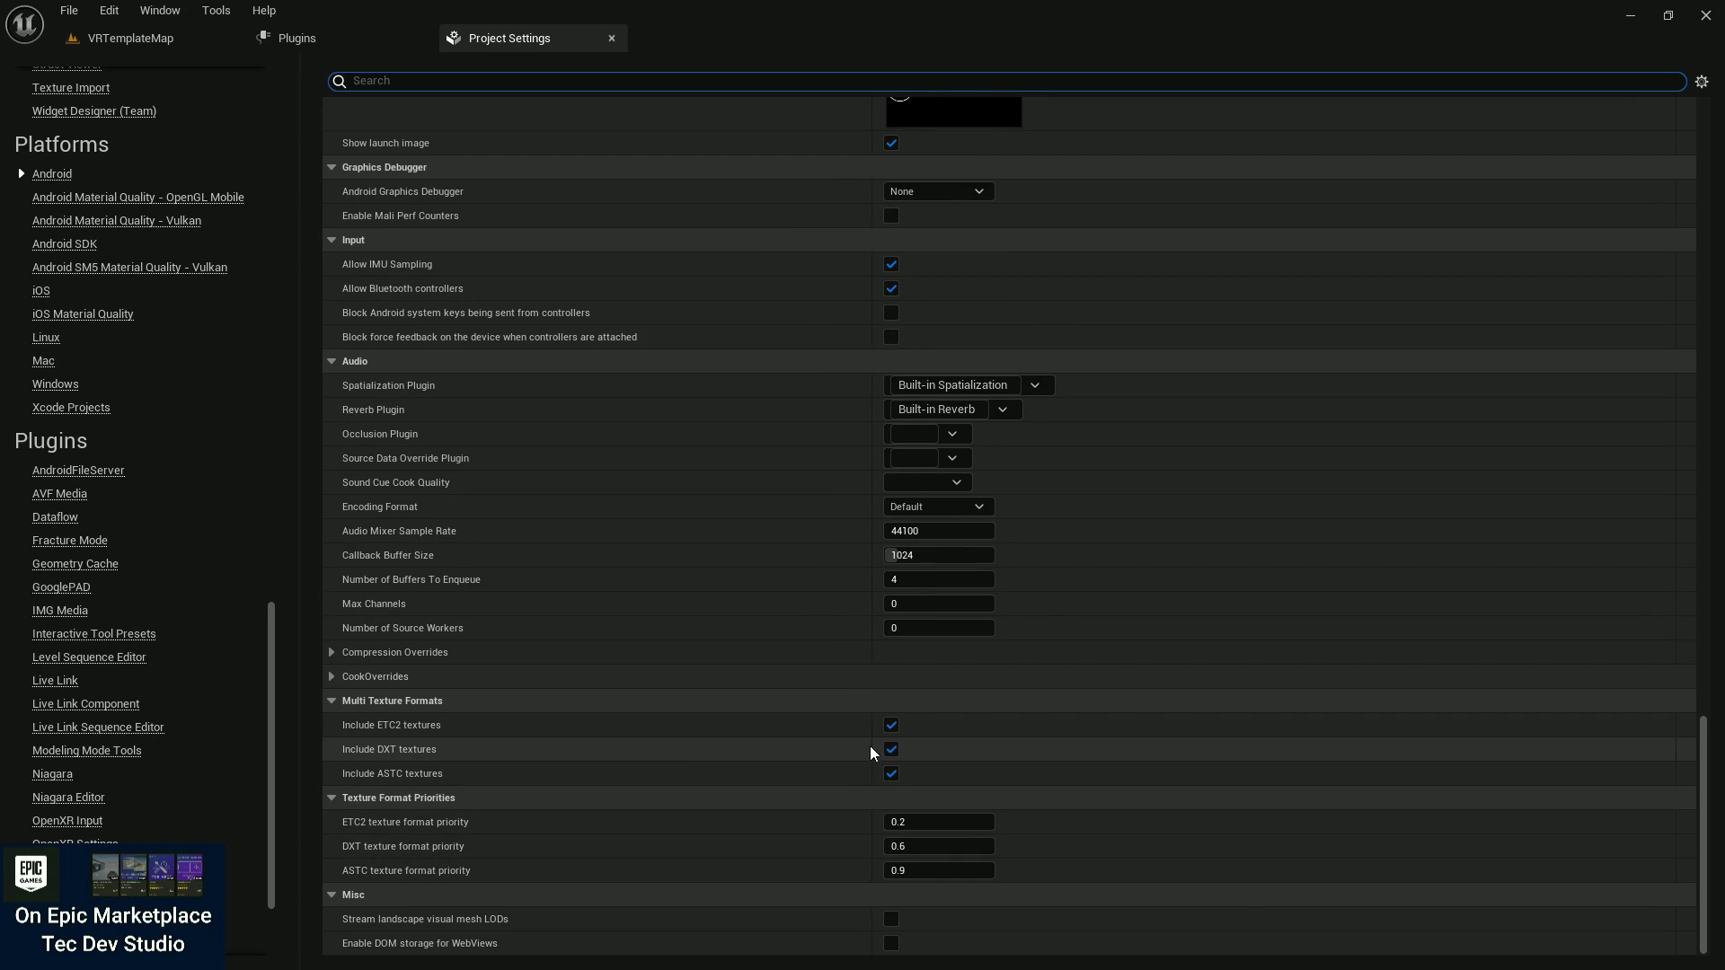
left_click(893, 748)
left_click(893, 727)
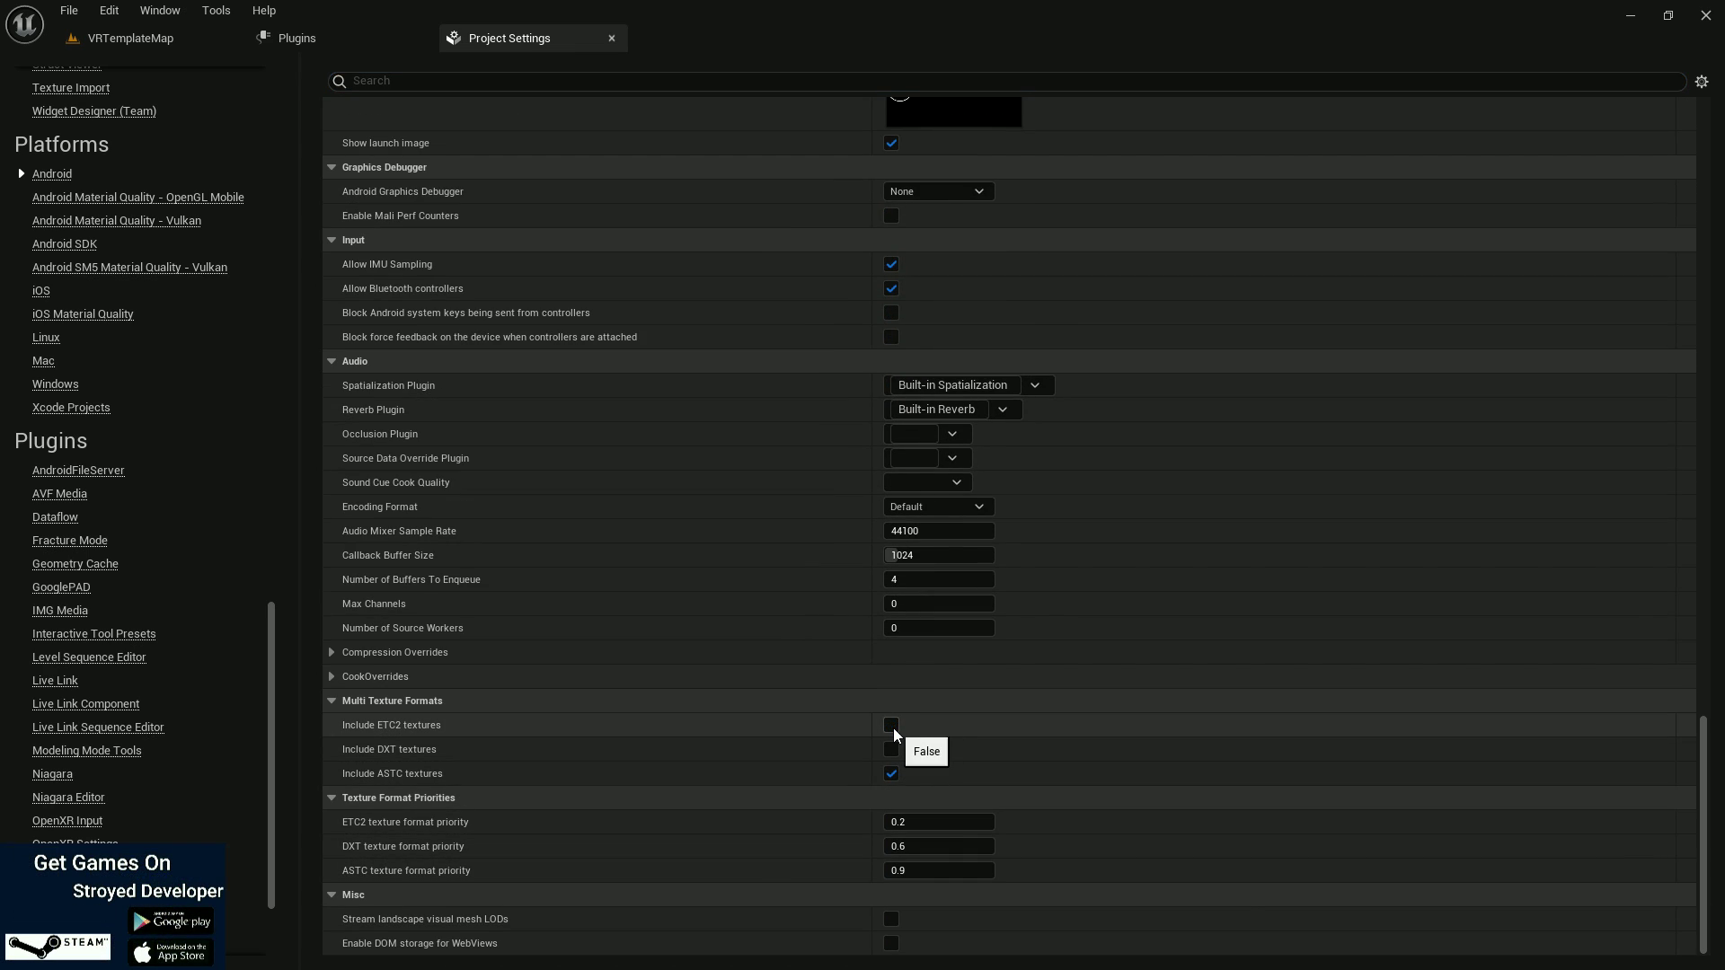
Return to the plugin list and search all plugins for "ios".
left_click(328, 38)
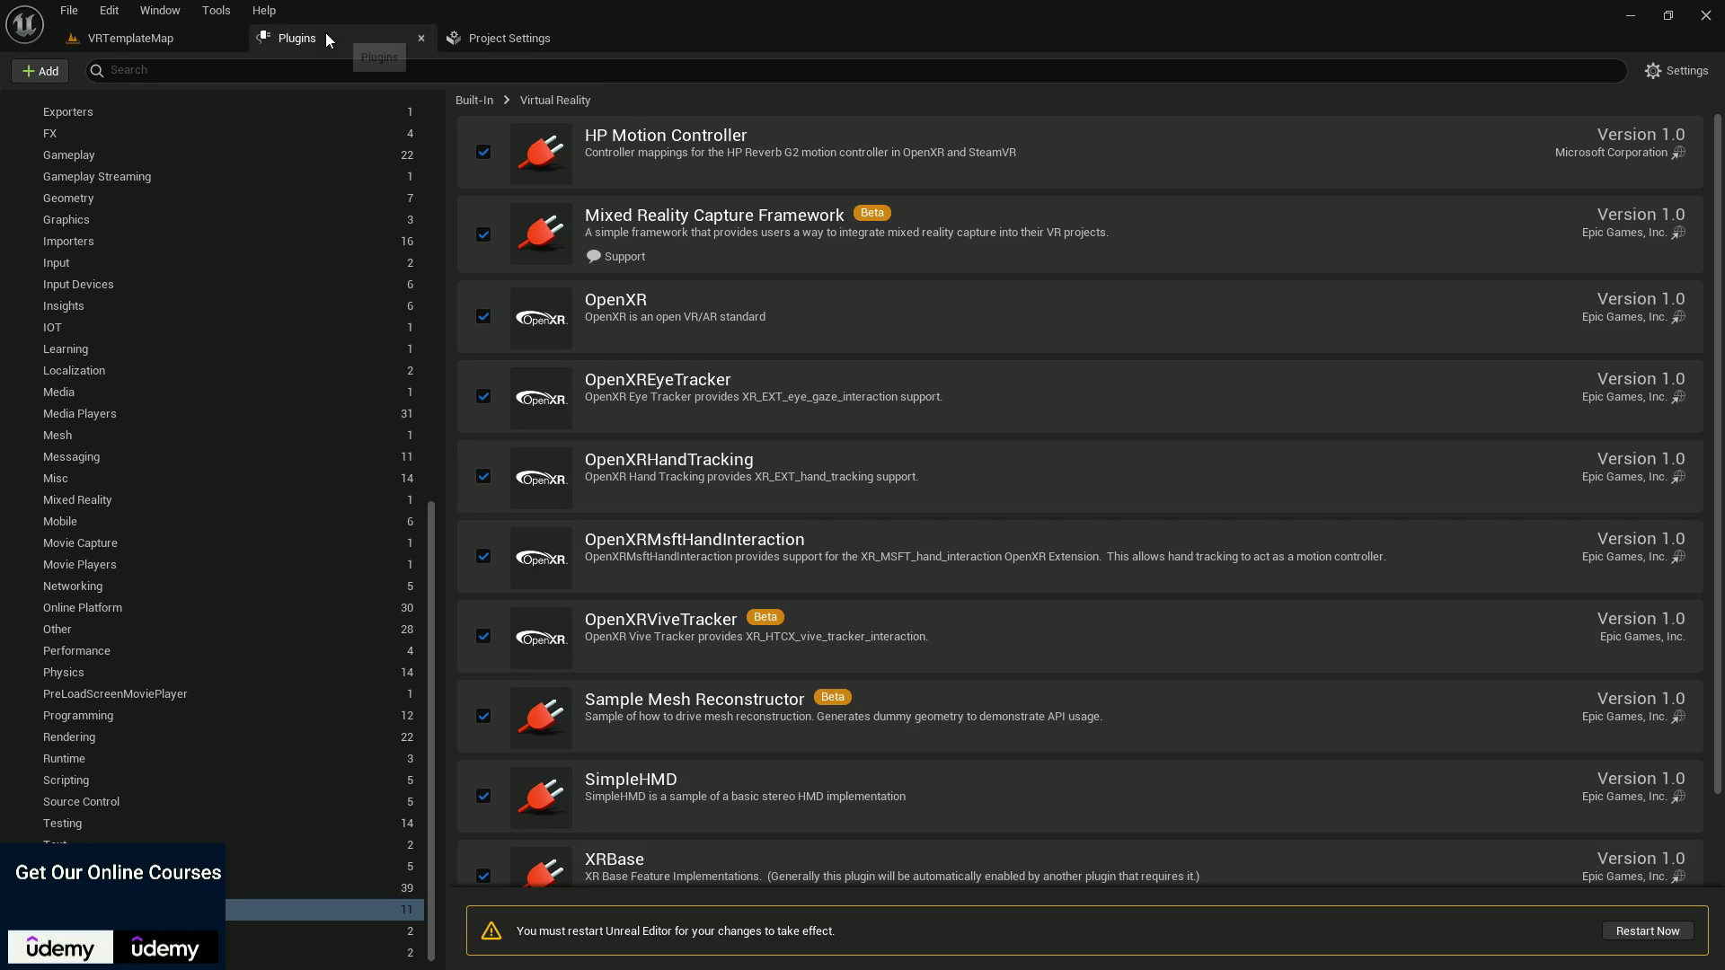
left_click(115, 72)
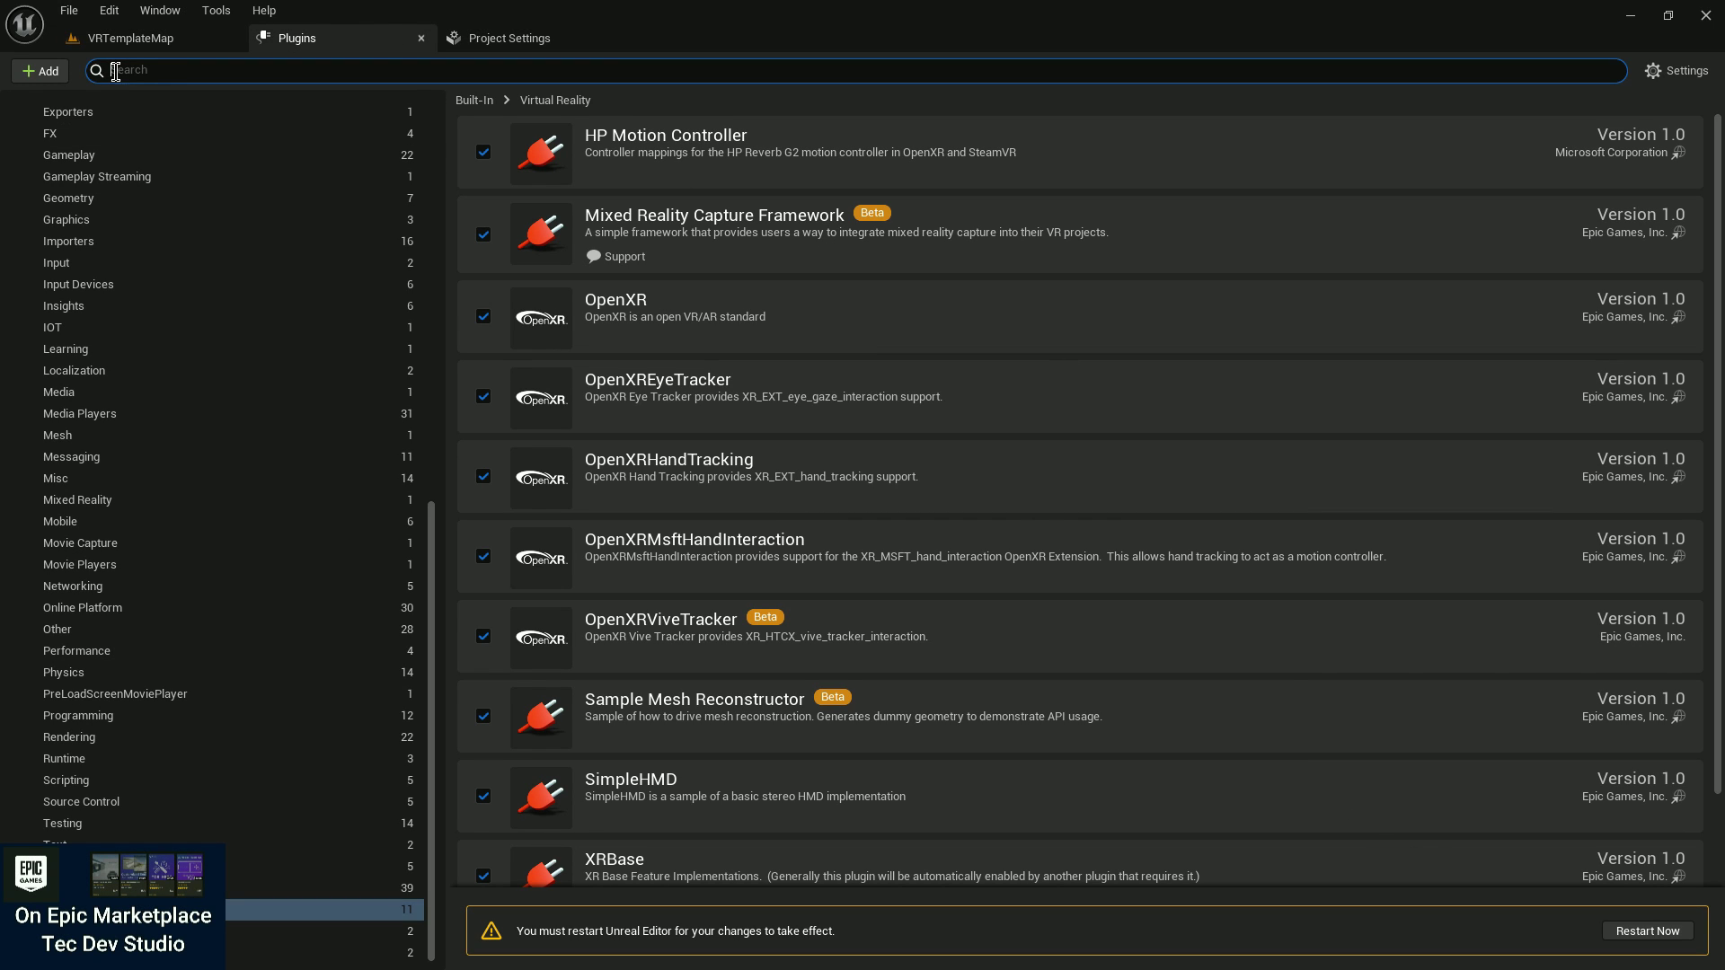
type("ios")
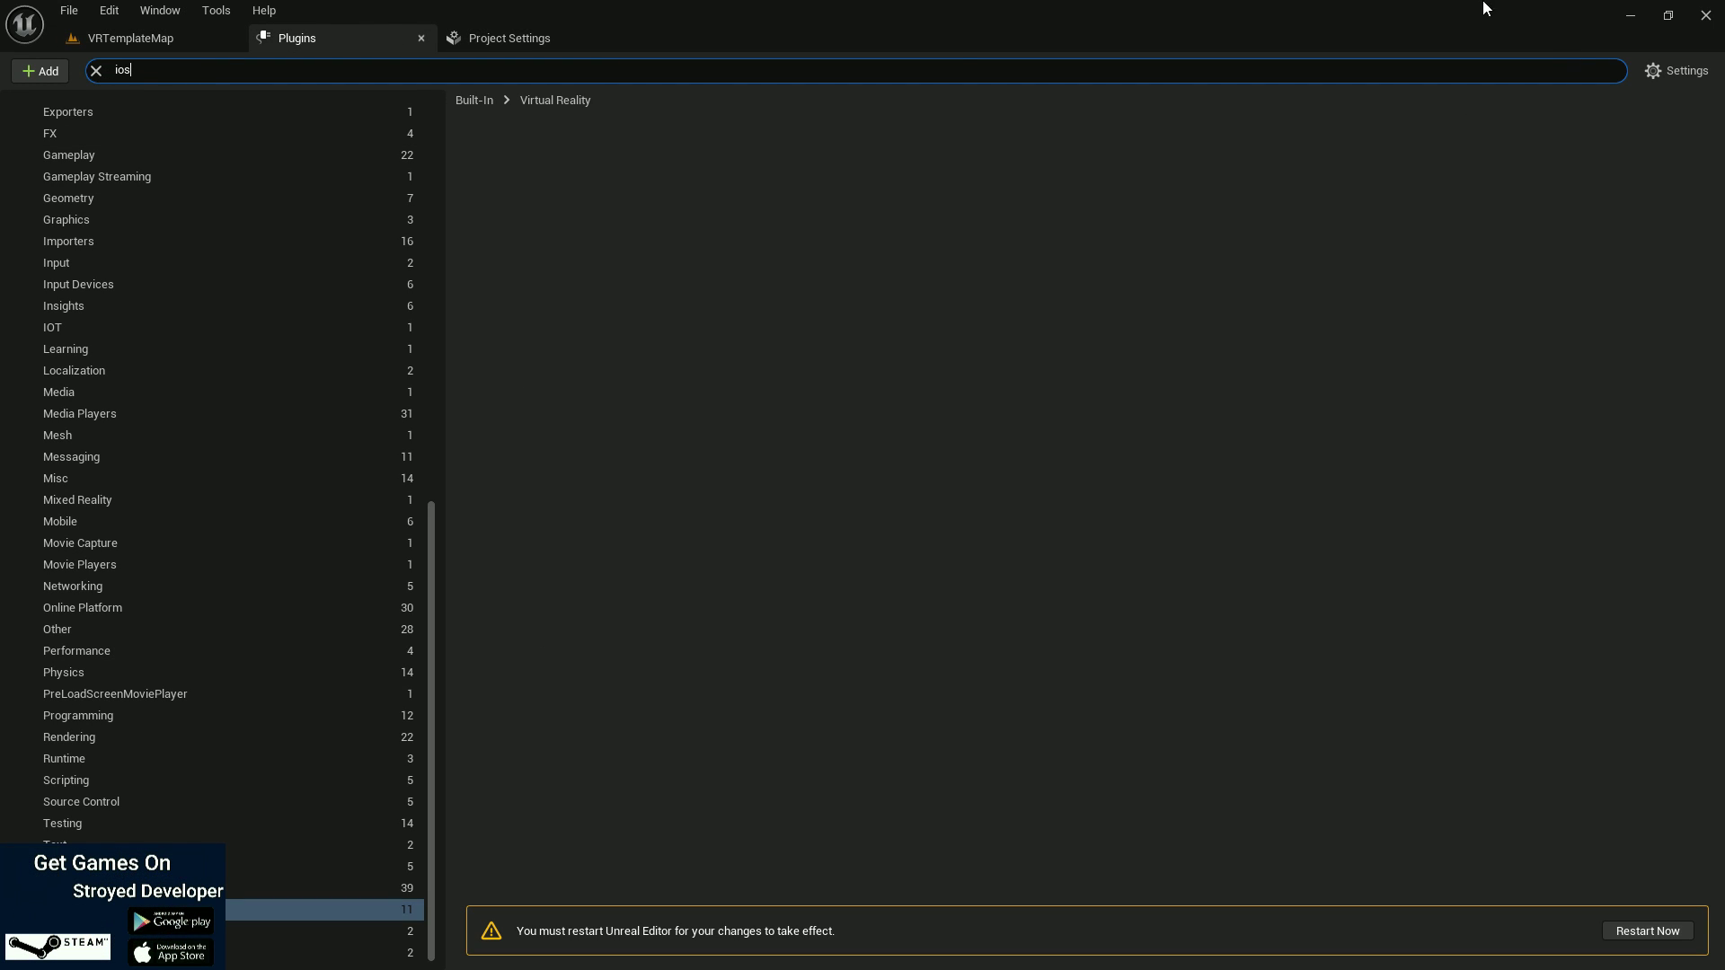
left_click_drag(431, 523, 432, 101)
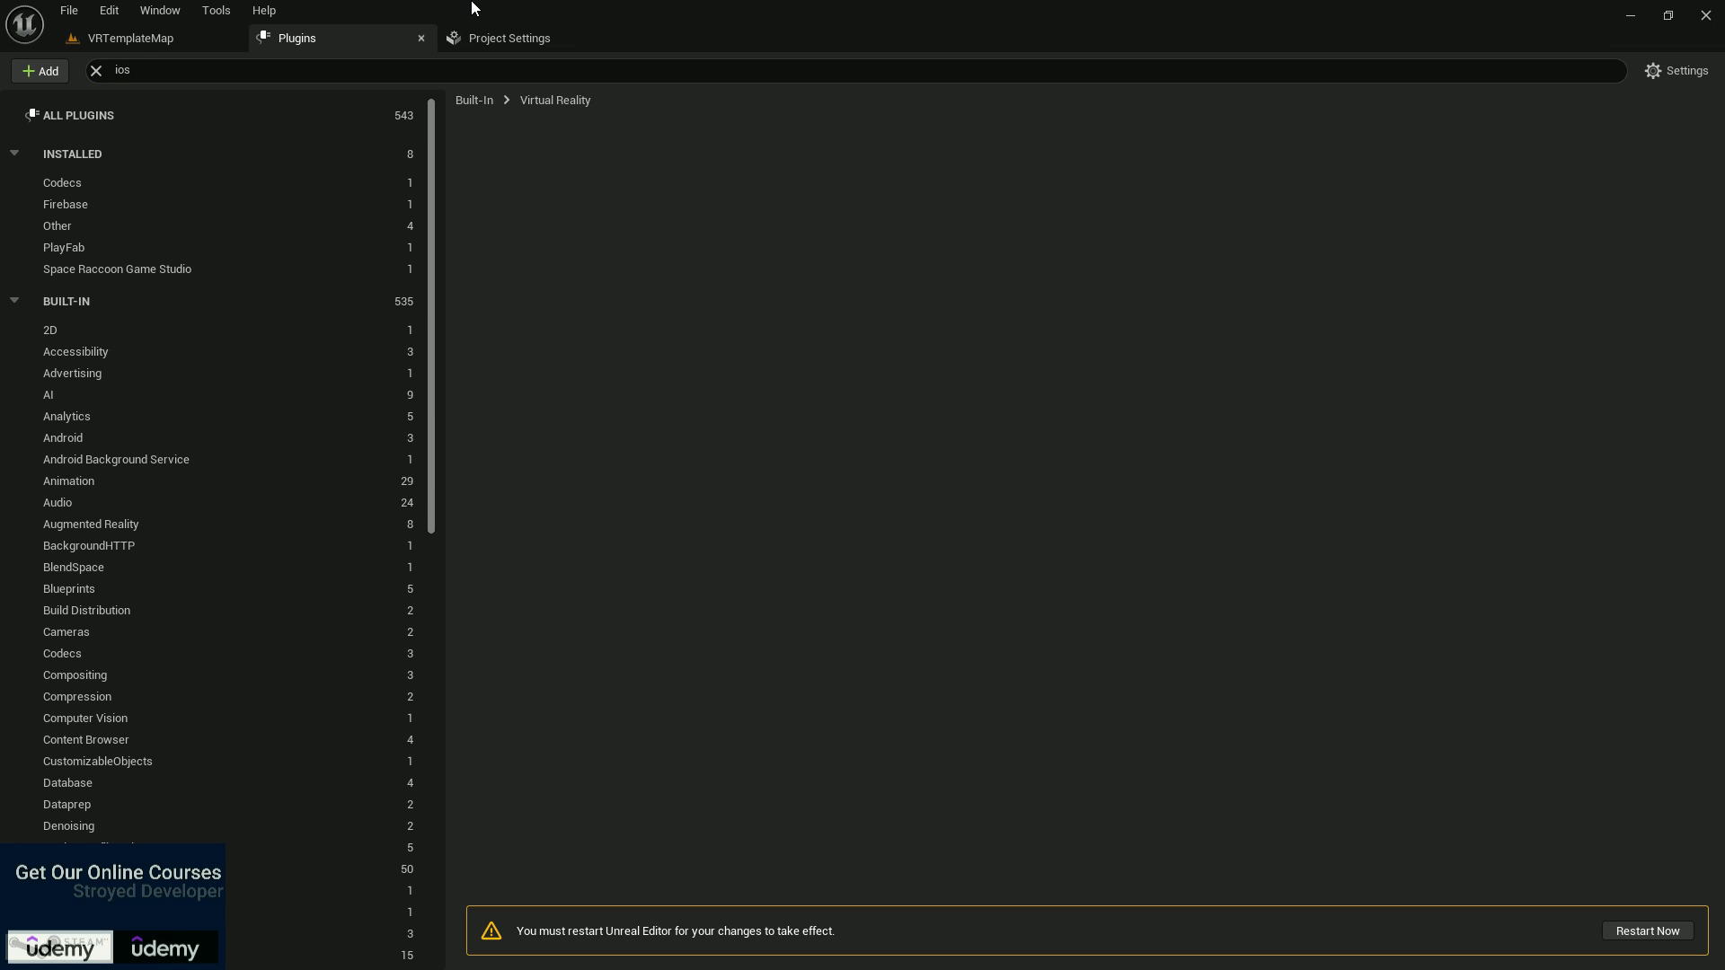
left_click(197, 115)
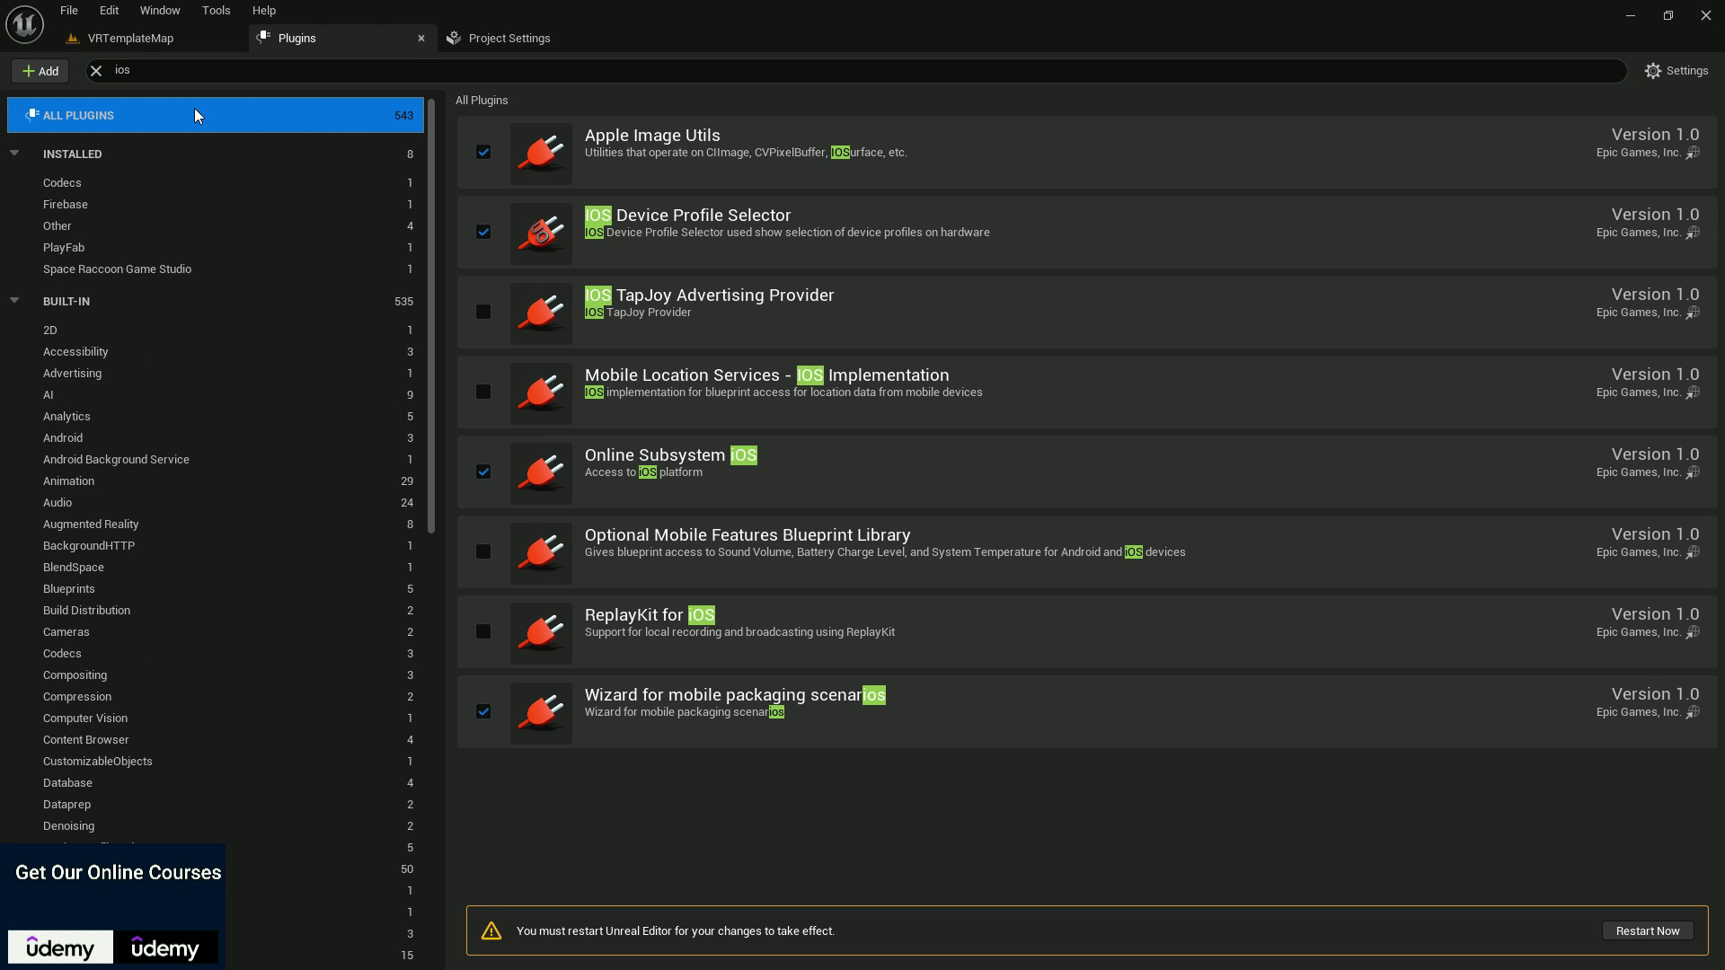
Disable the Online Subsystem iOS, mobile packaging wizard, Apple Image Utils and iOS Device Profile Selector plugins.
left_click(482, 472)
left_click(483, 712)
left_click(483, 152)
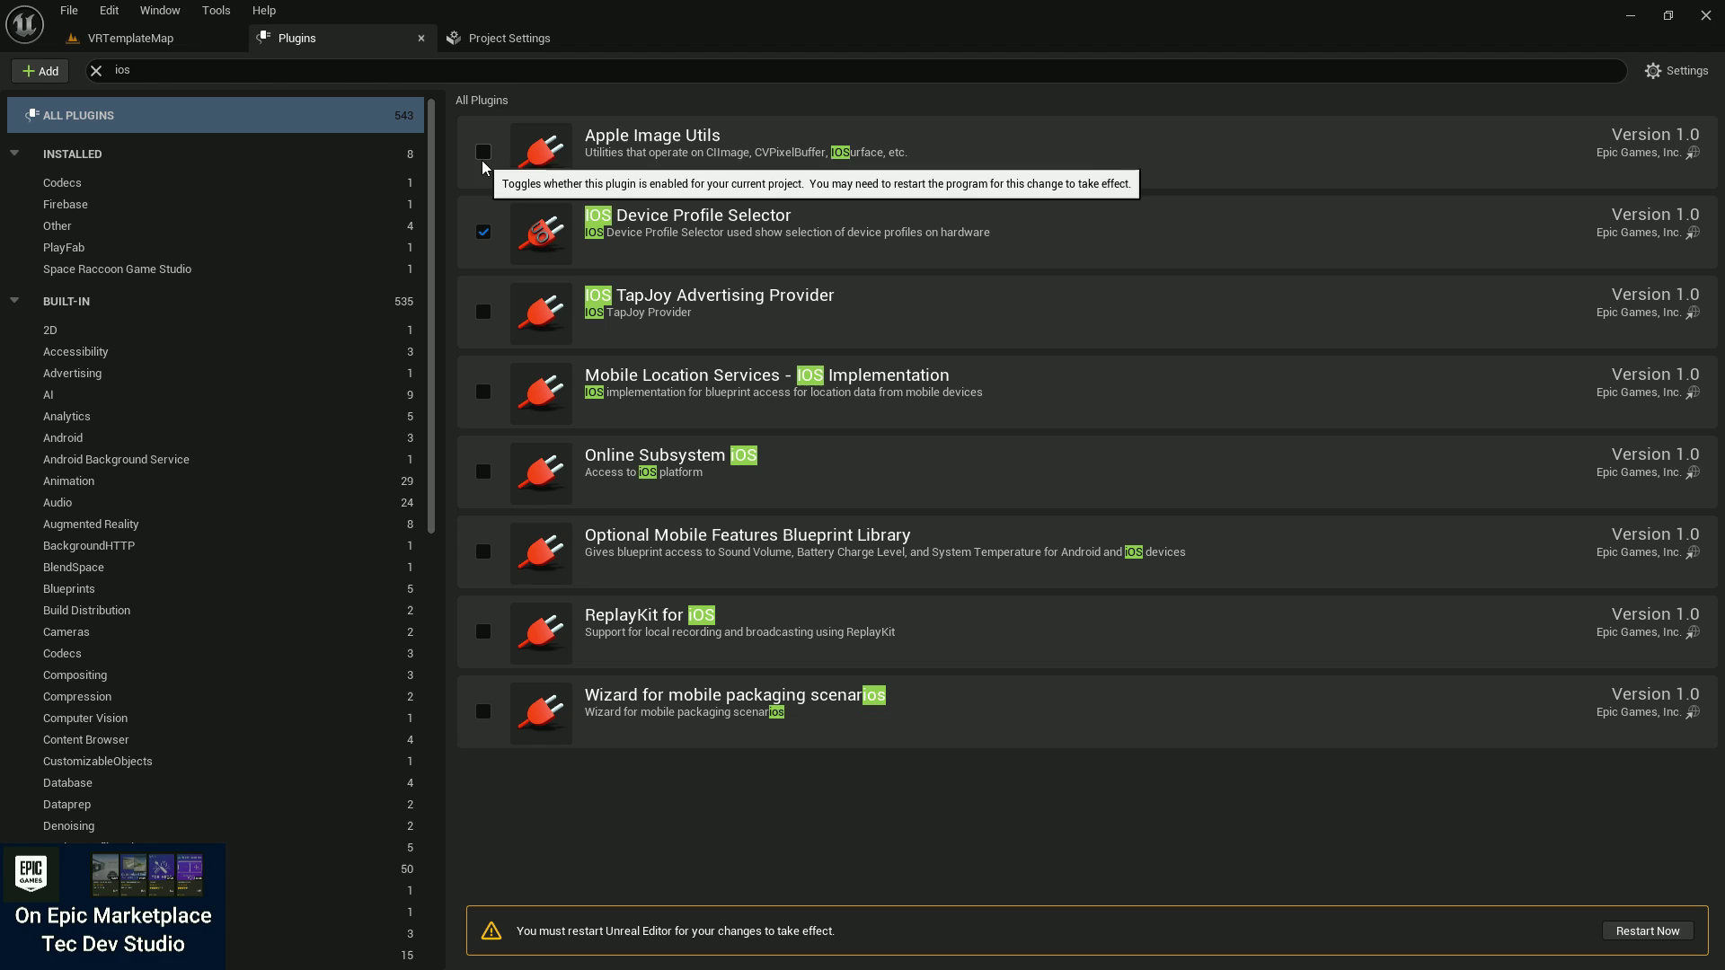
left_click(482, 232)
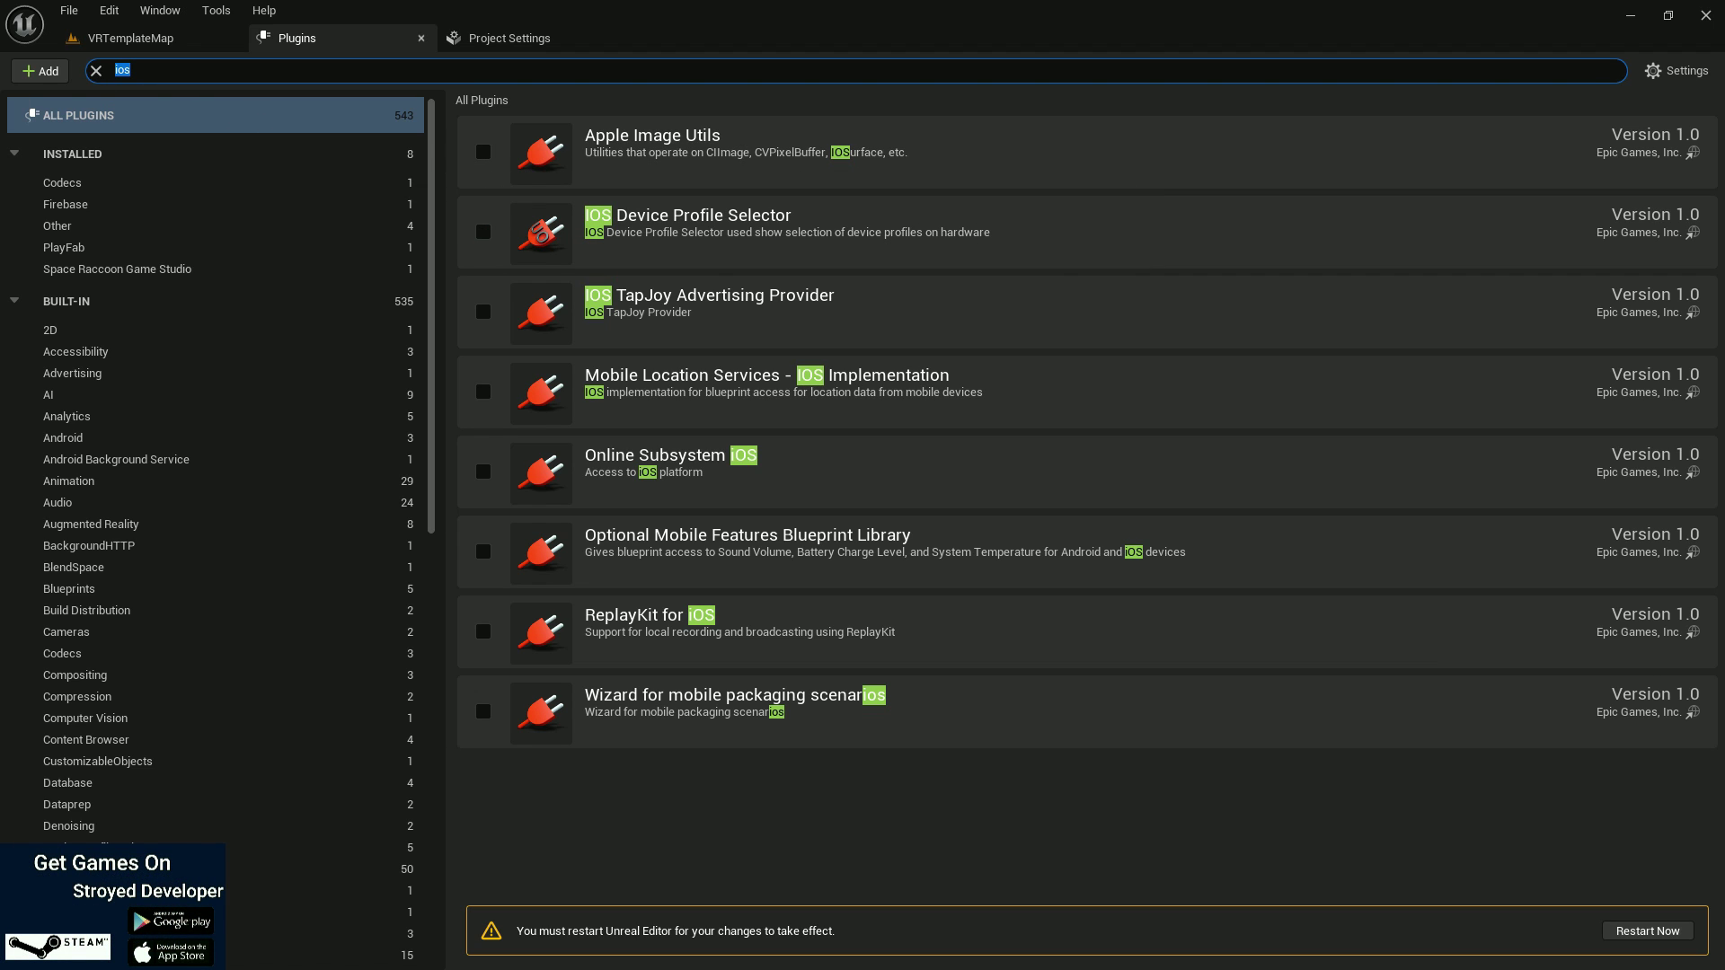
Search the plugins for "android" and disable Android Device Profile Selector and Android Media Player.
type("android")
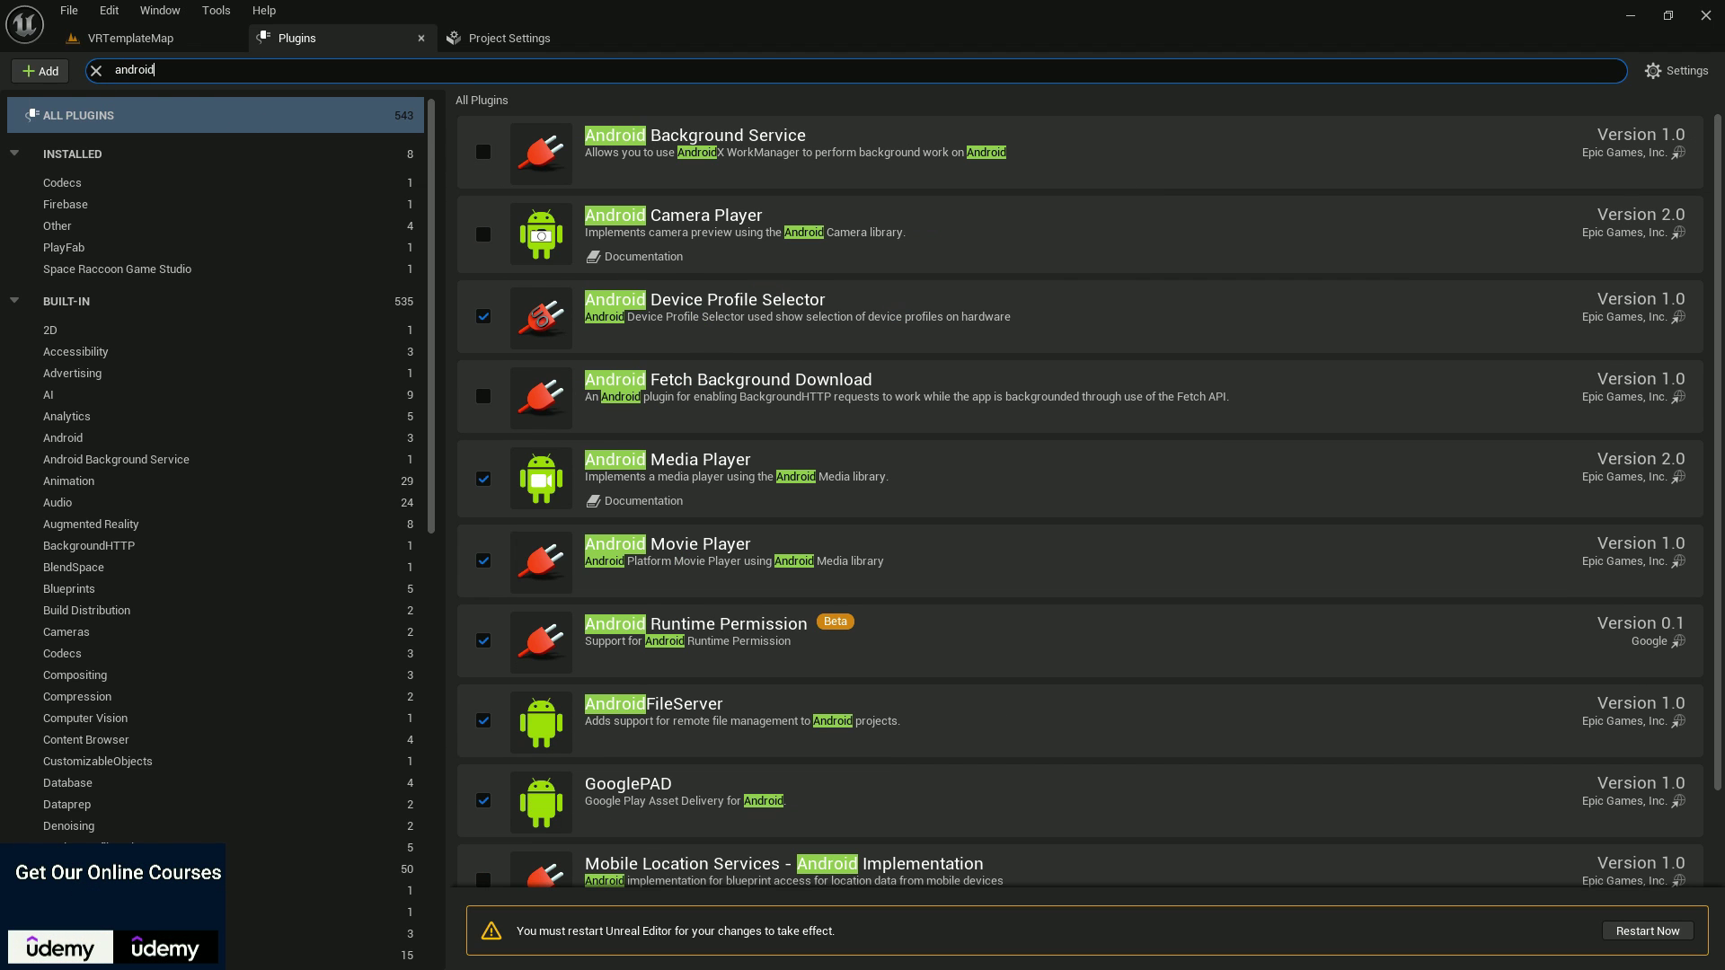
scroll(697, 413, "down", 2)
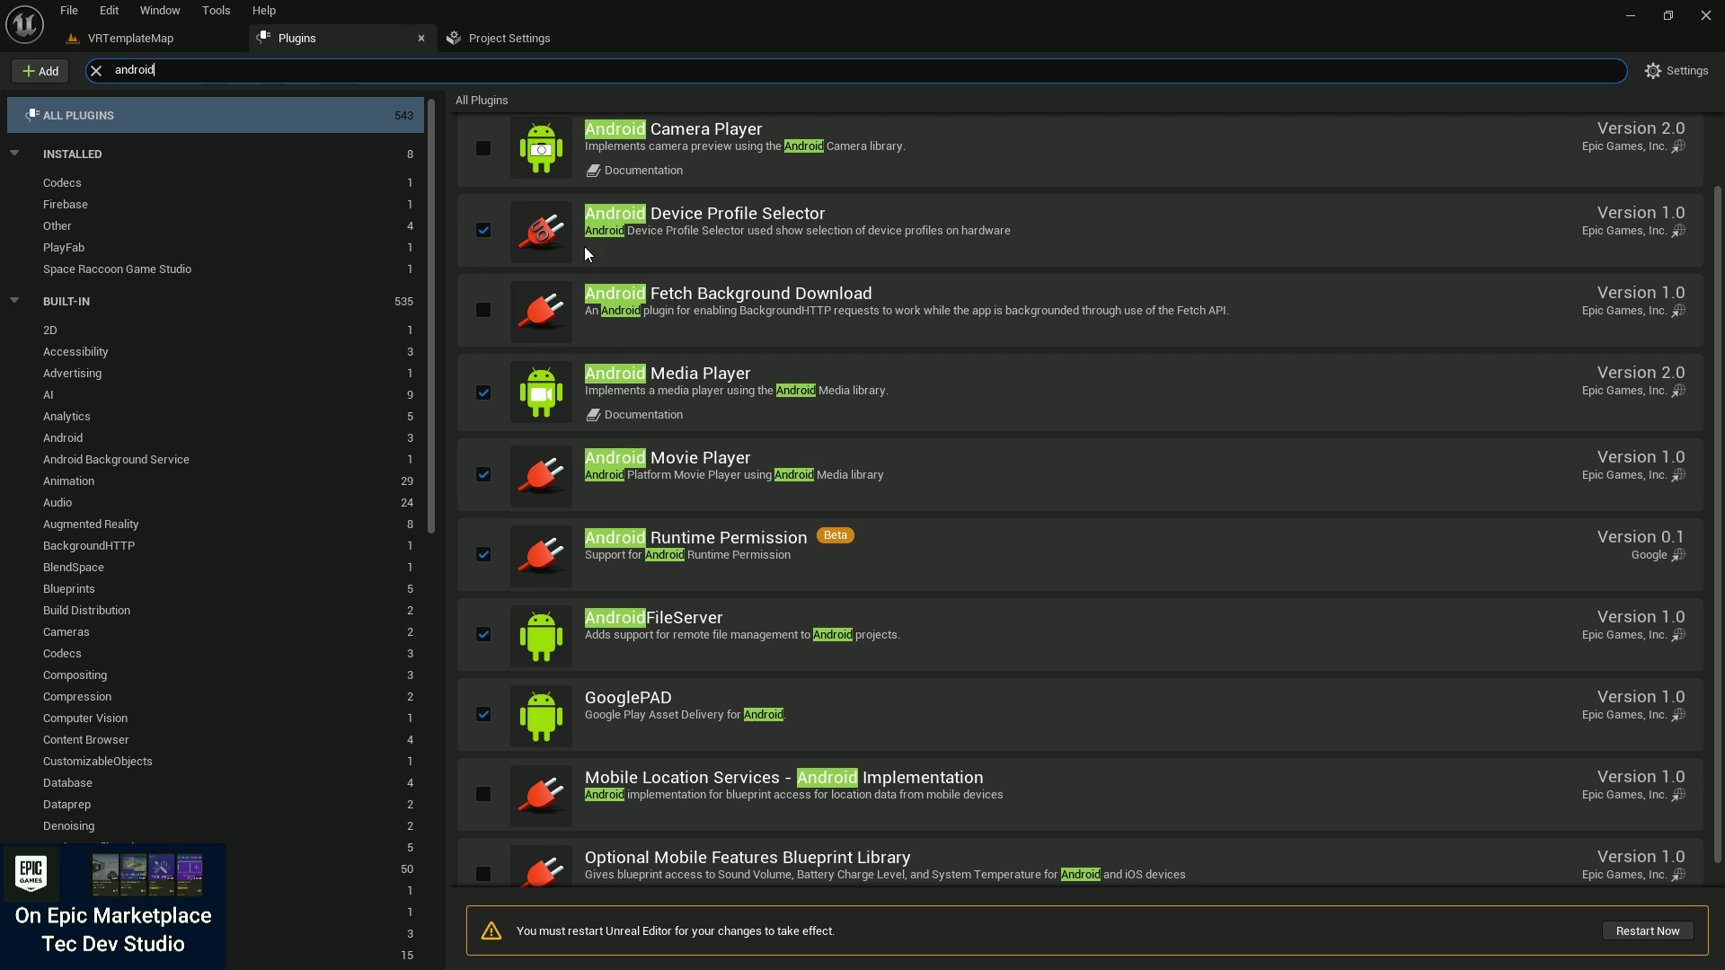
left_click(484, 230)
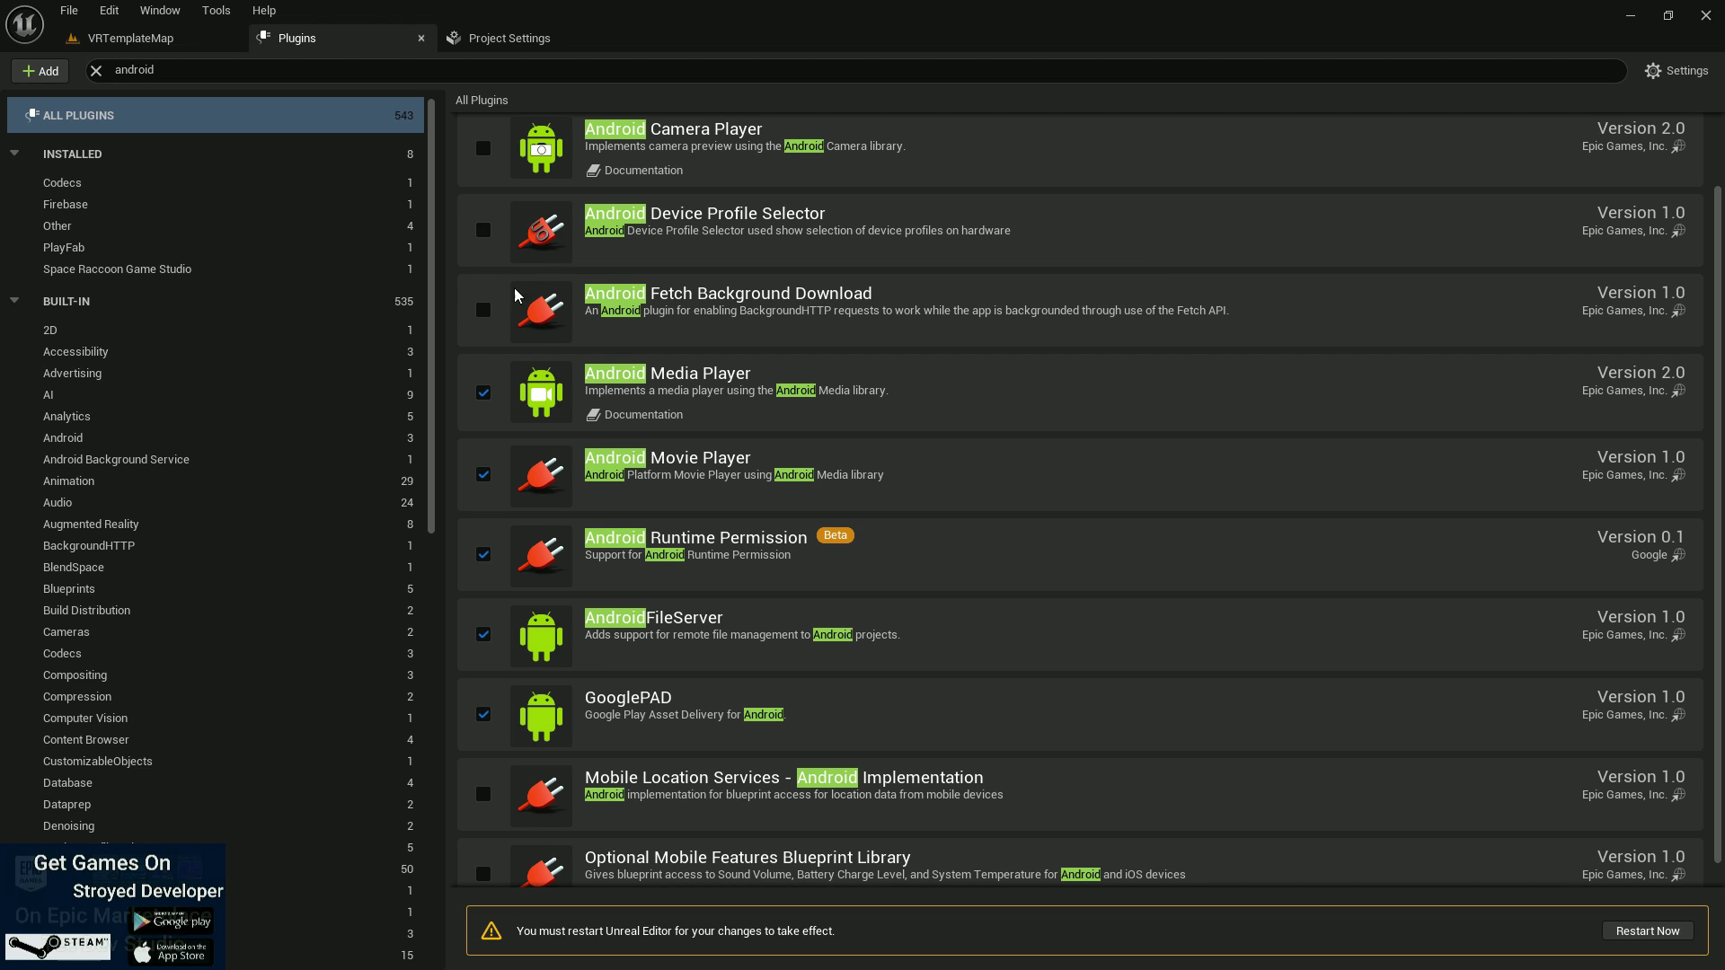
left_click(483, 393)
scroll(584, 521, "down", 1)
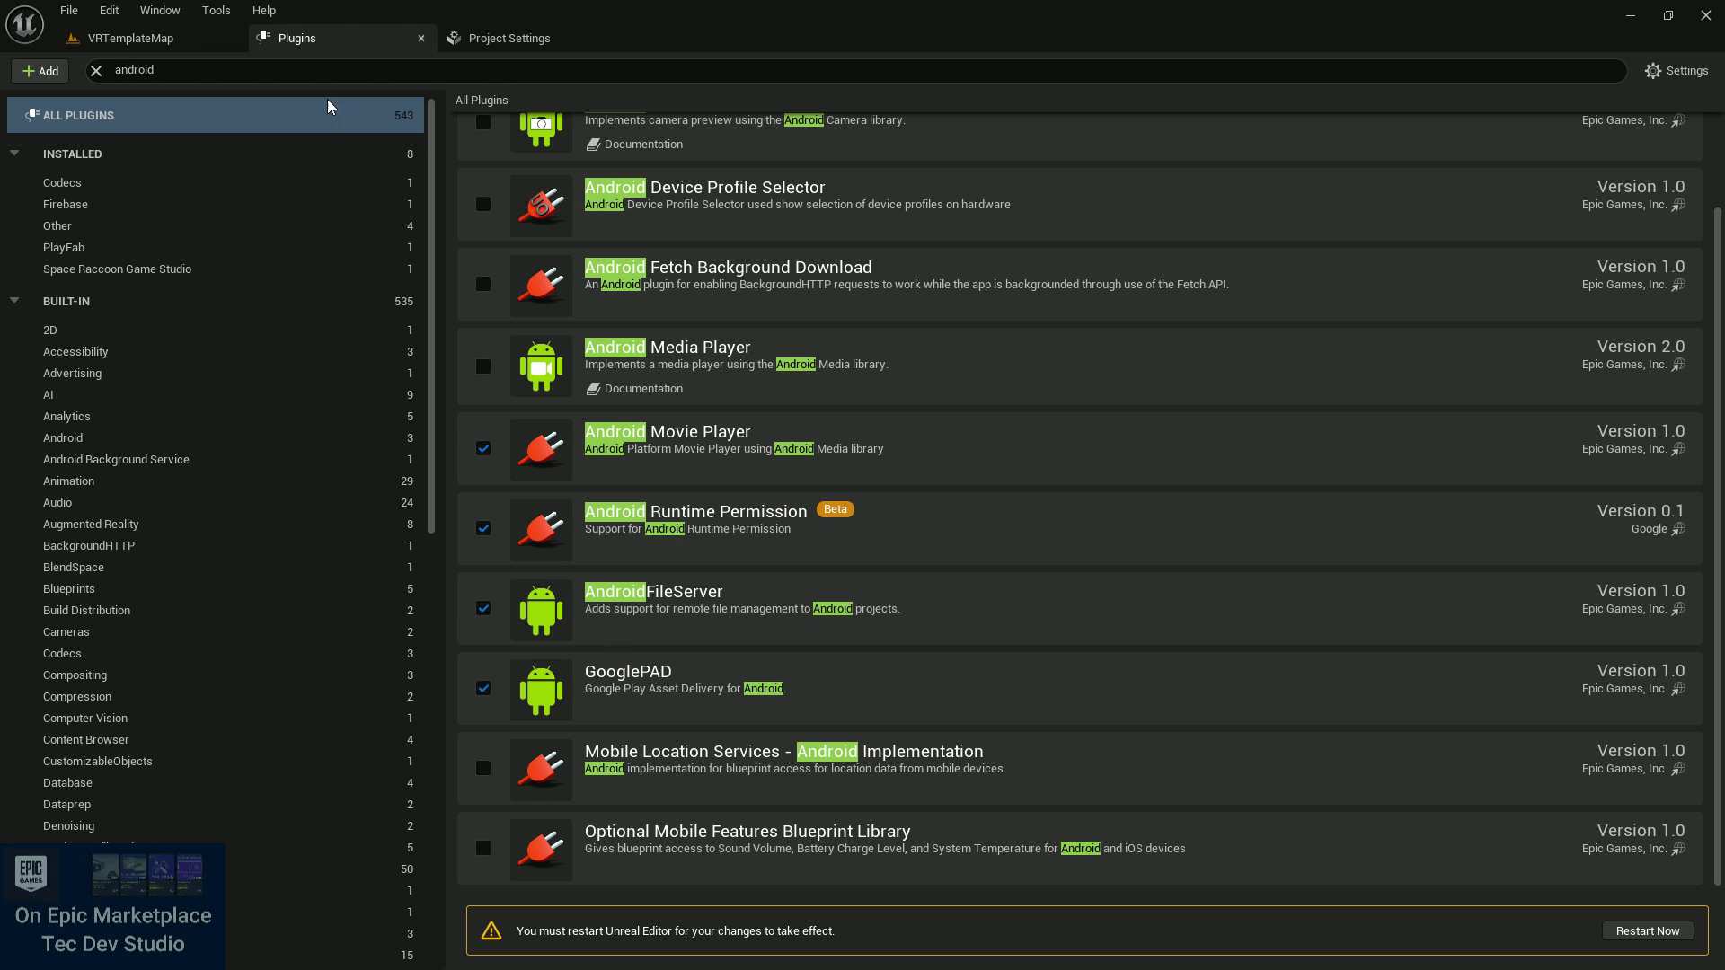
Search the plugins for "google" and disable GooglePAD and Online Subsystem GooglePlay.
type("google")
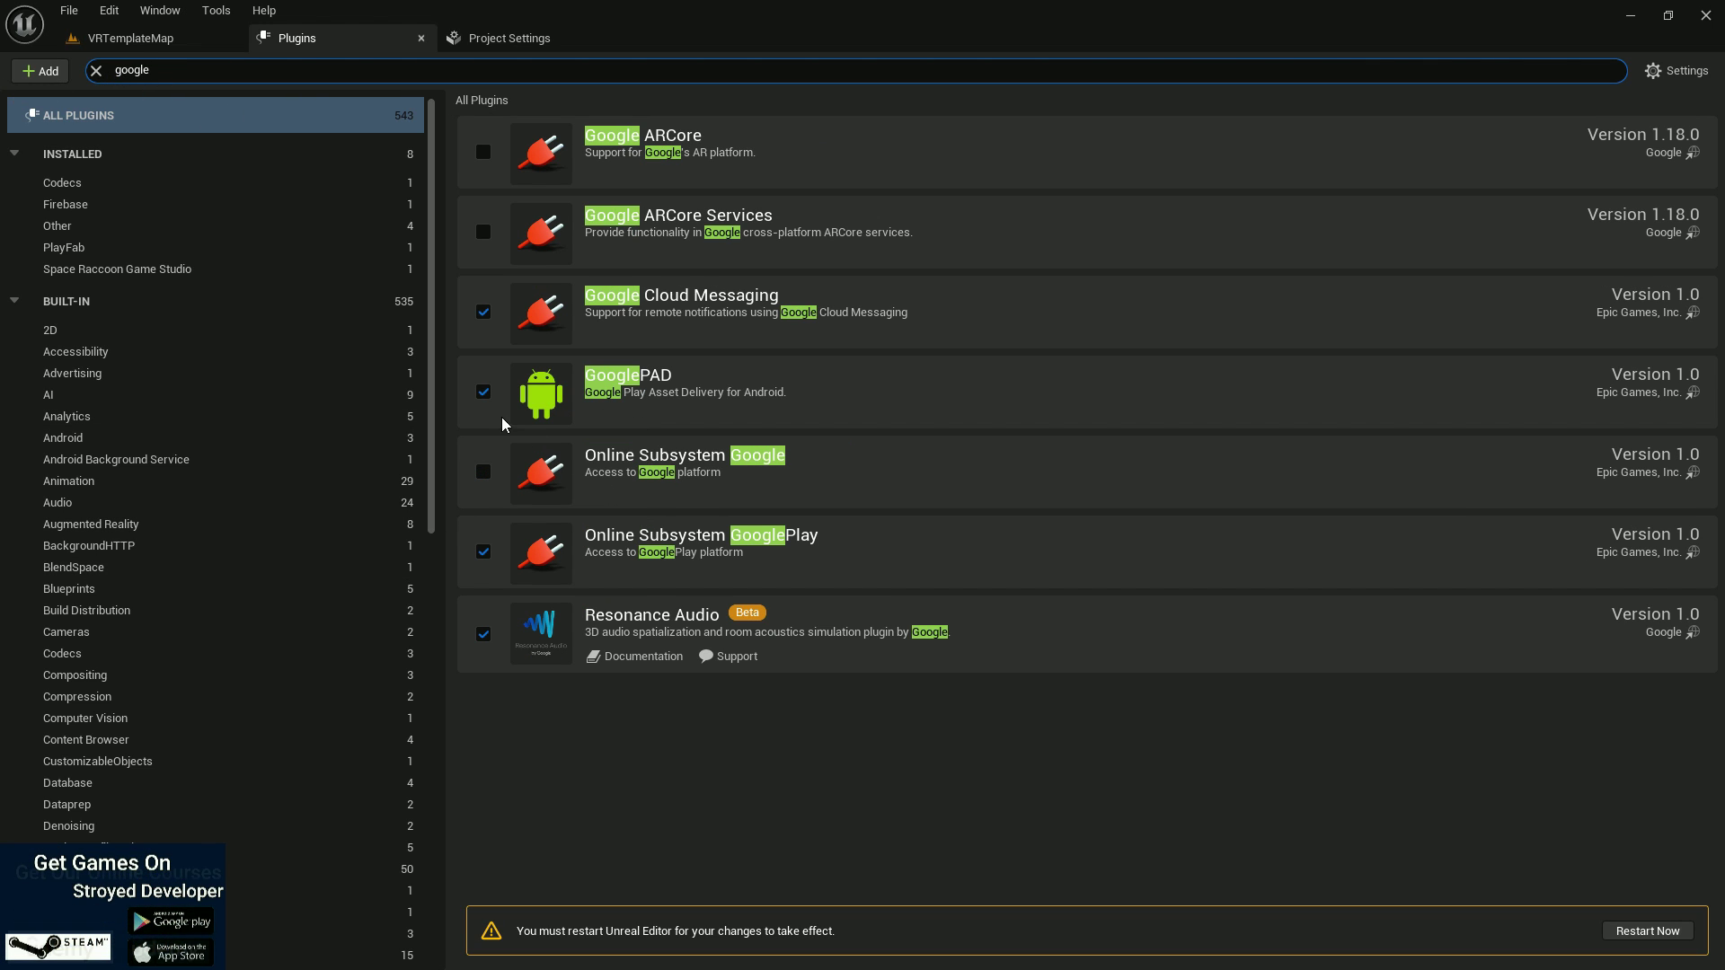
key("Return")
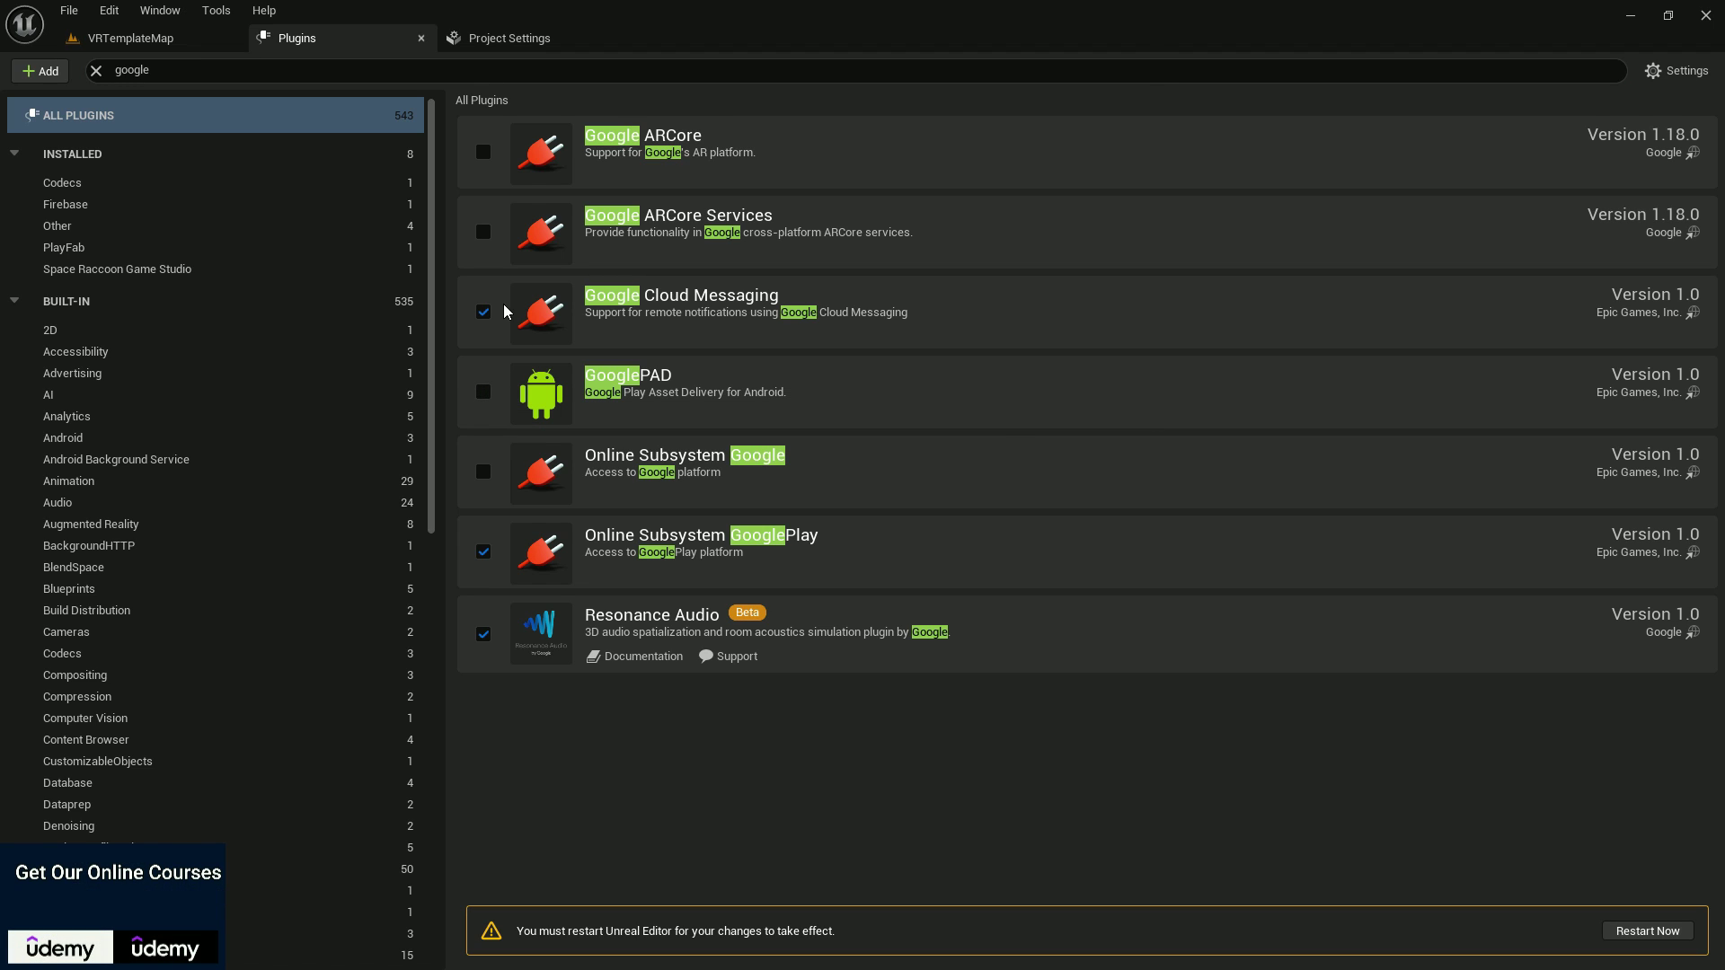
left_click(483, 551)
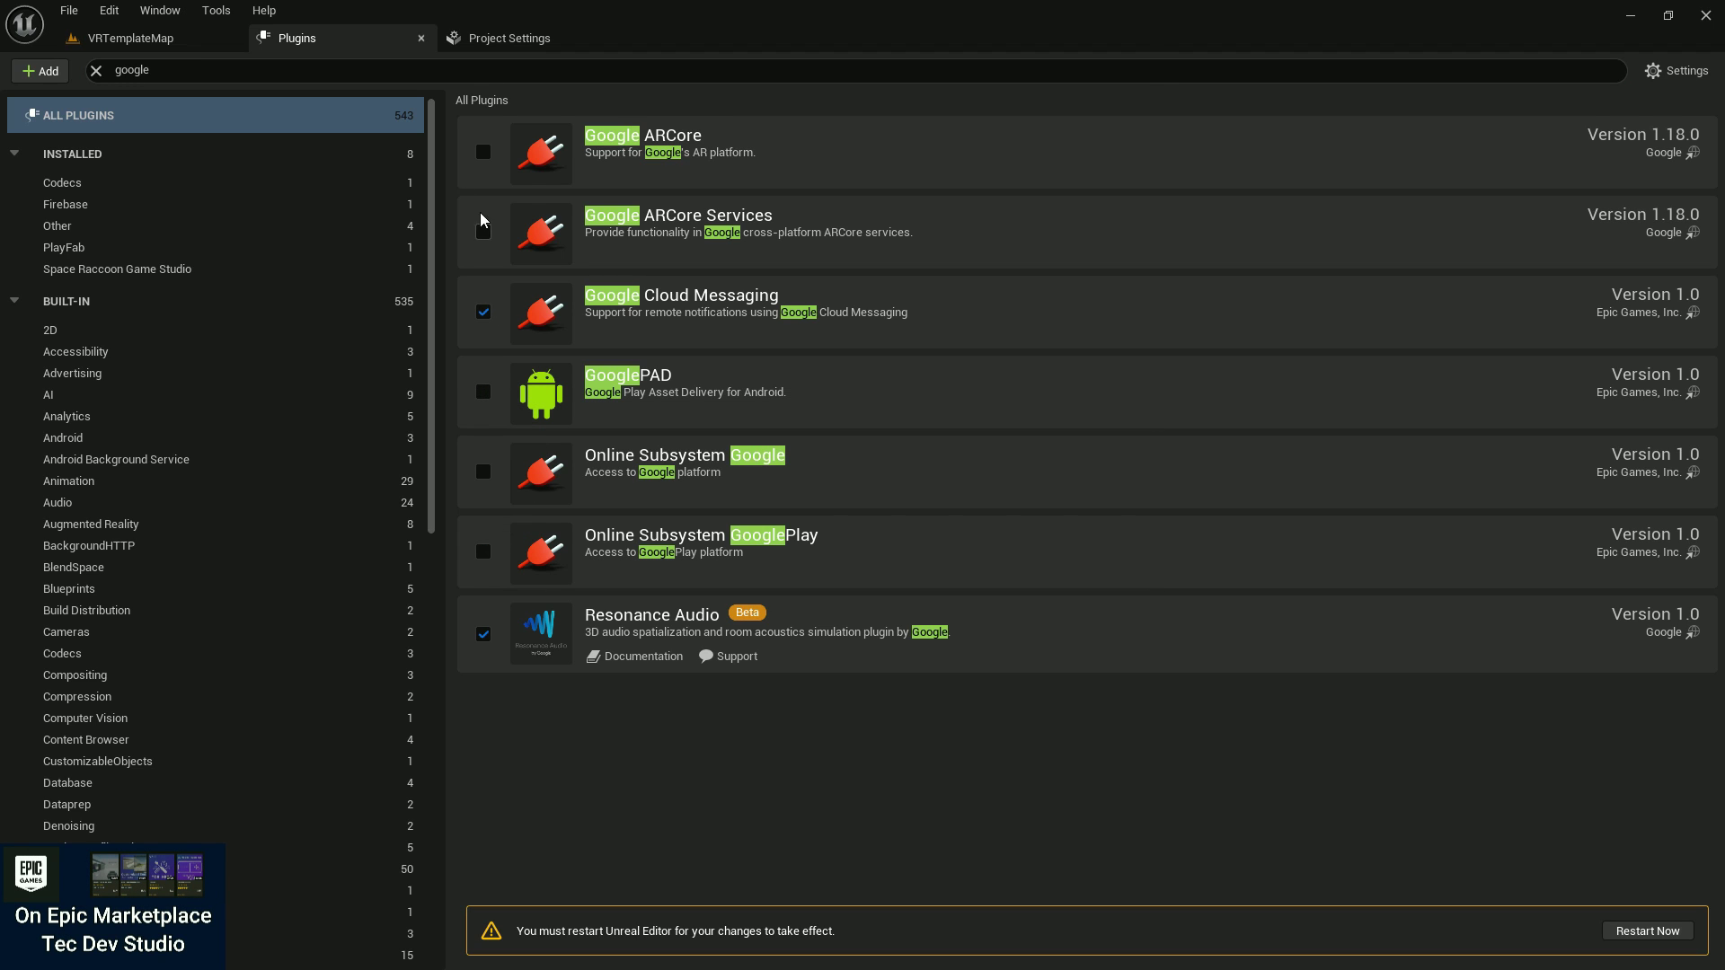
left_click(256, 68)
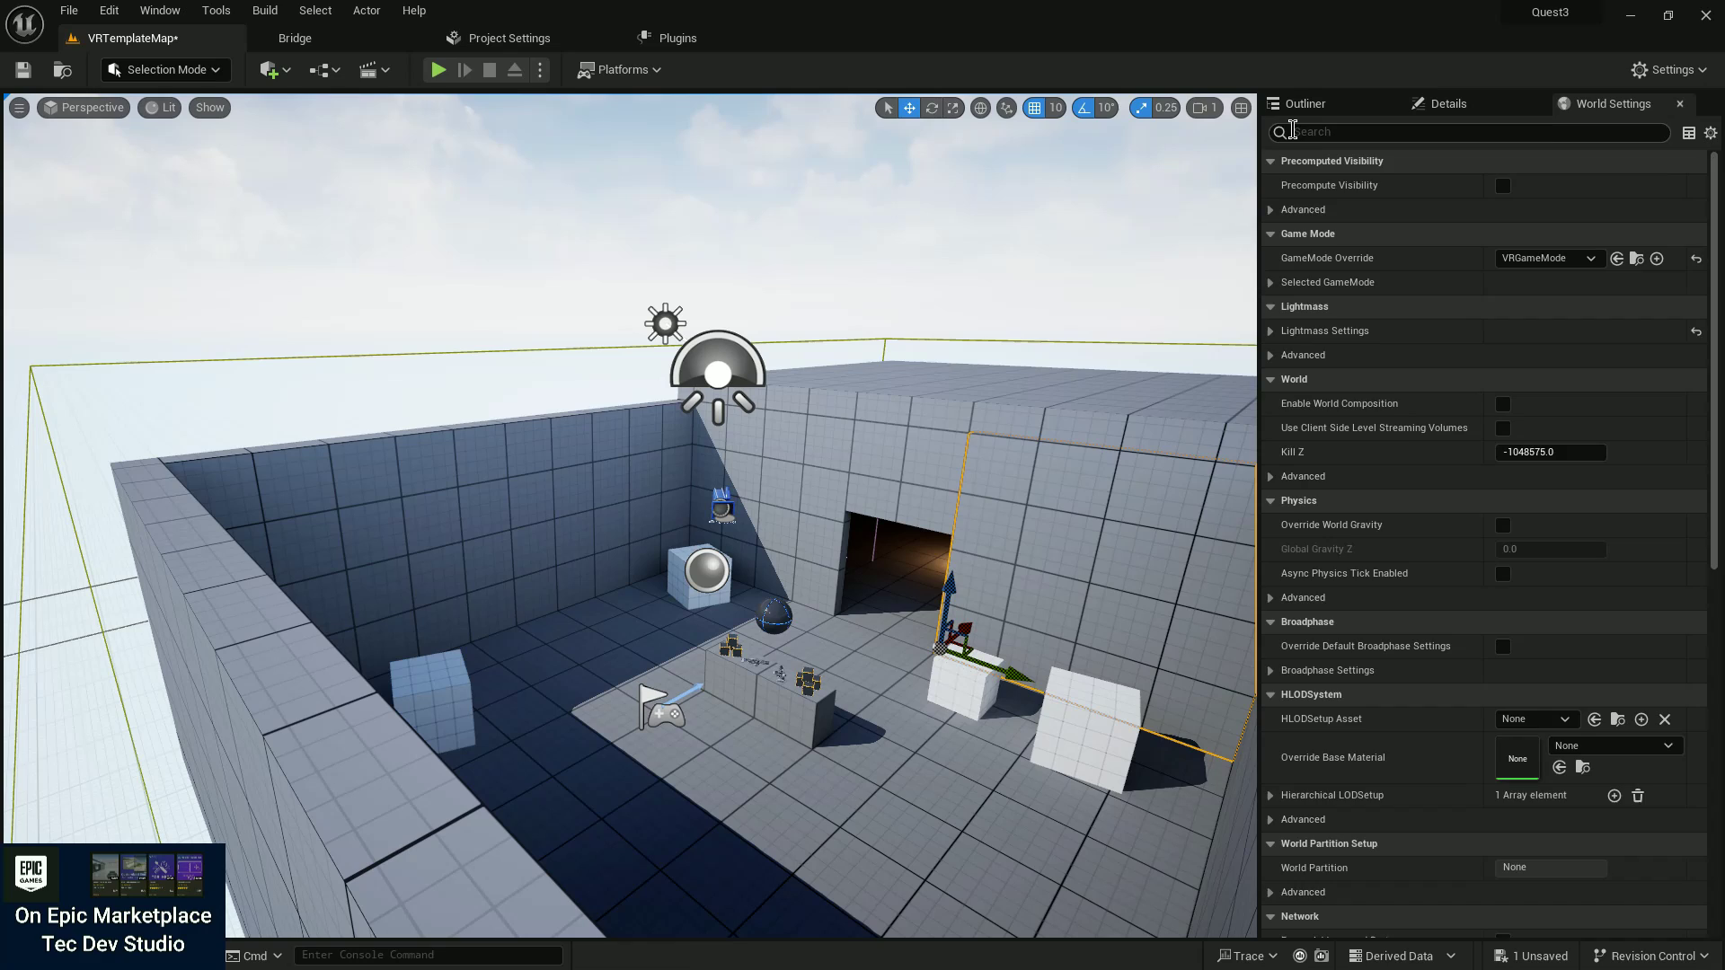
Delete the Table, Wall_0 to Wall_6, Roof and SM_Ball_01 actors from the VR template level.
left_click(1304, 103)
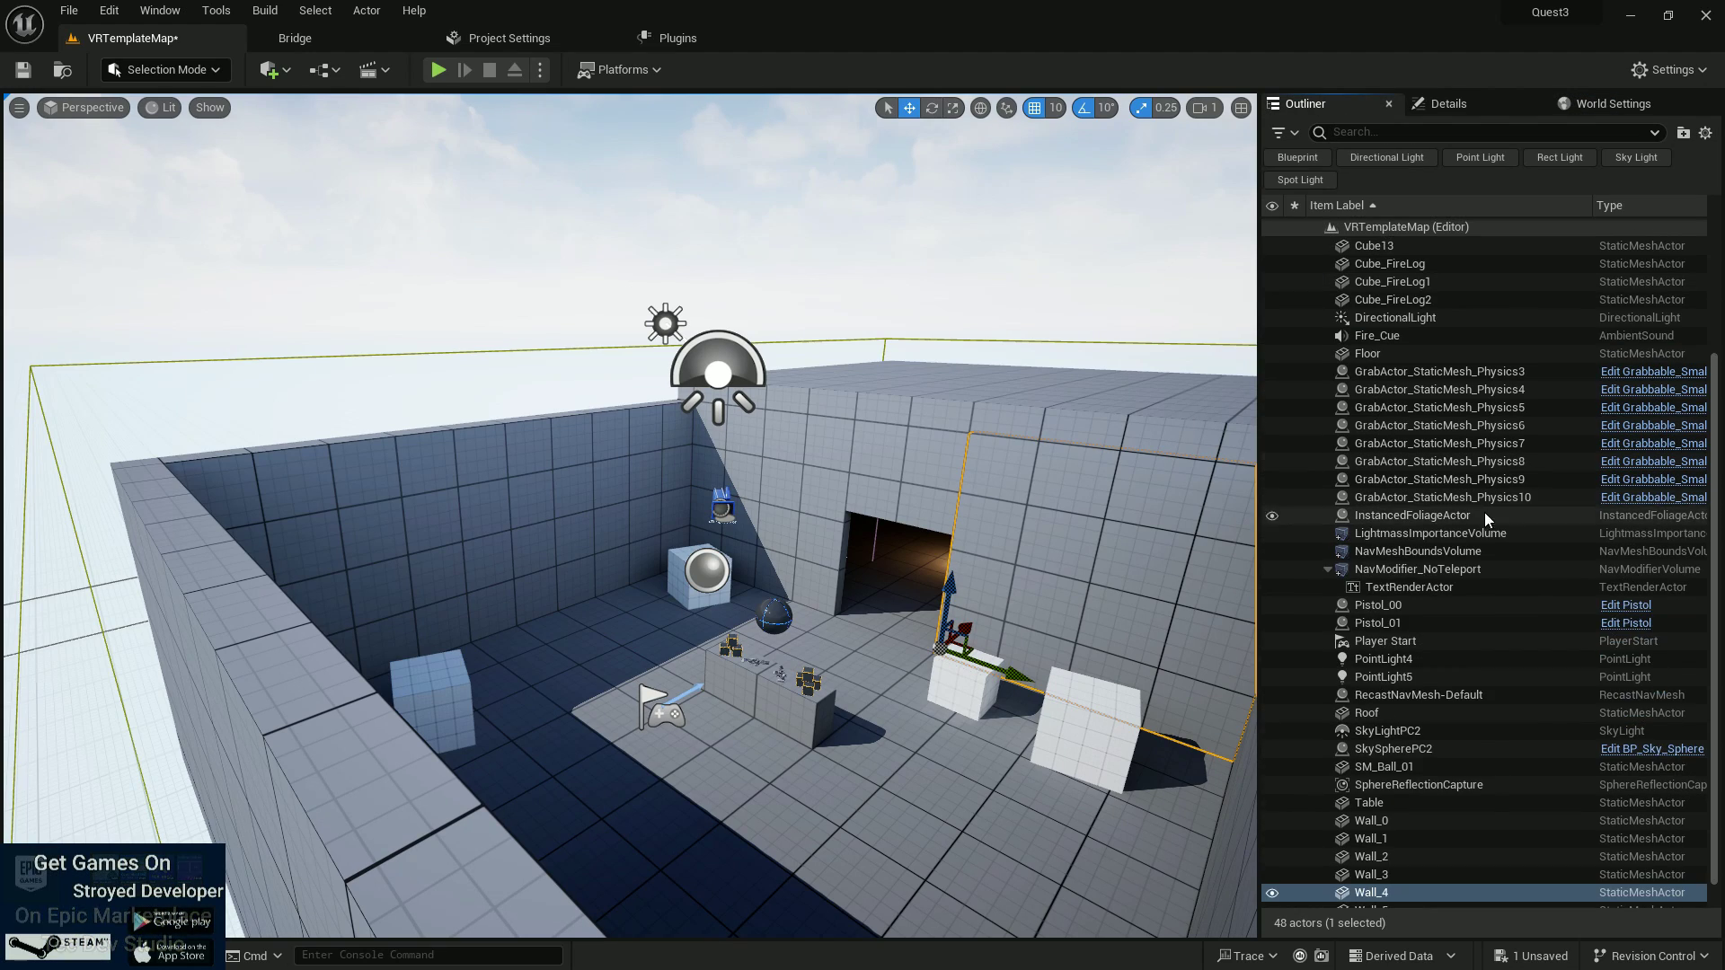
scroll(1484, 512, "down", 5)
left_click(1404, 899)
left_click(1405, 737, "shift")
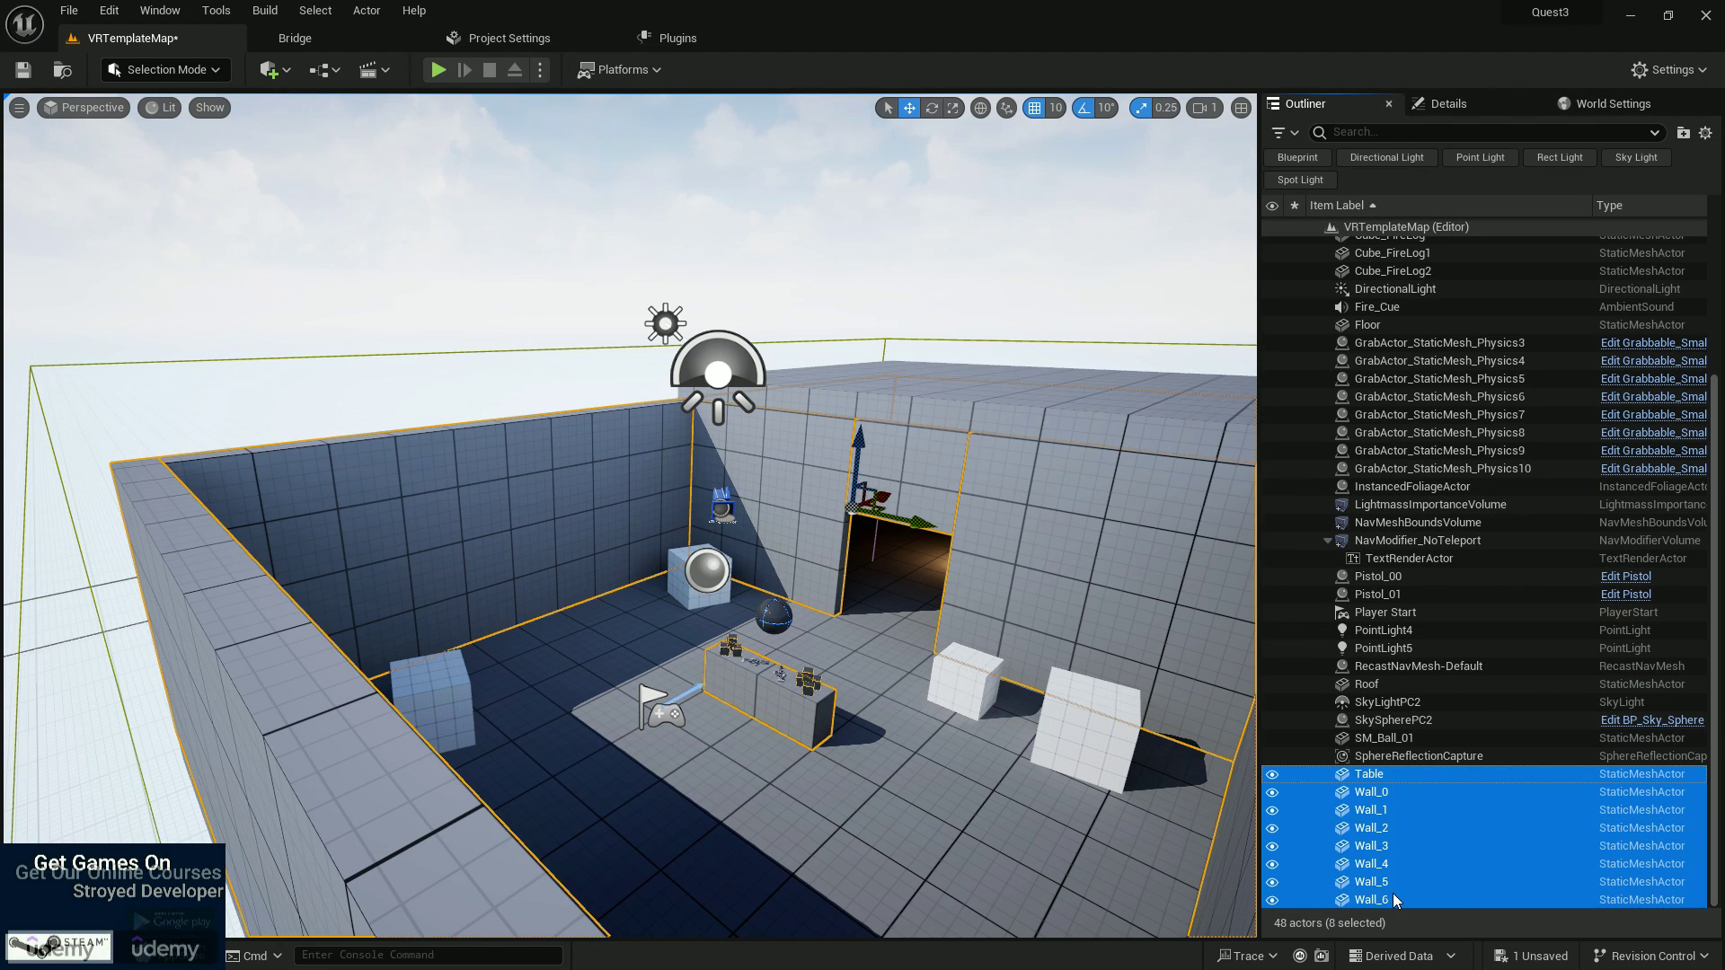
key("Delete")
left_click(1407, 845)
key("Delete")
Delete all actors listed from Fire_Cue through PointLight5, including the floor, grab actors, pistols and player start.
left_click(1404, 834)
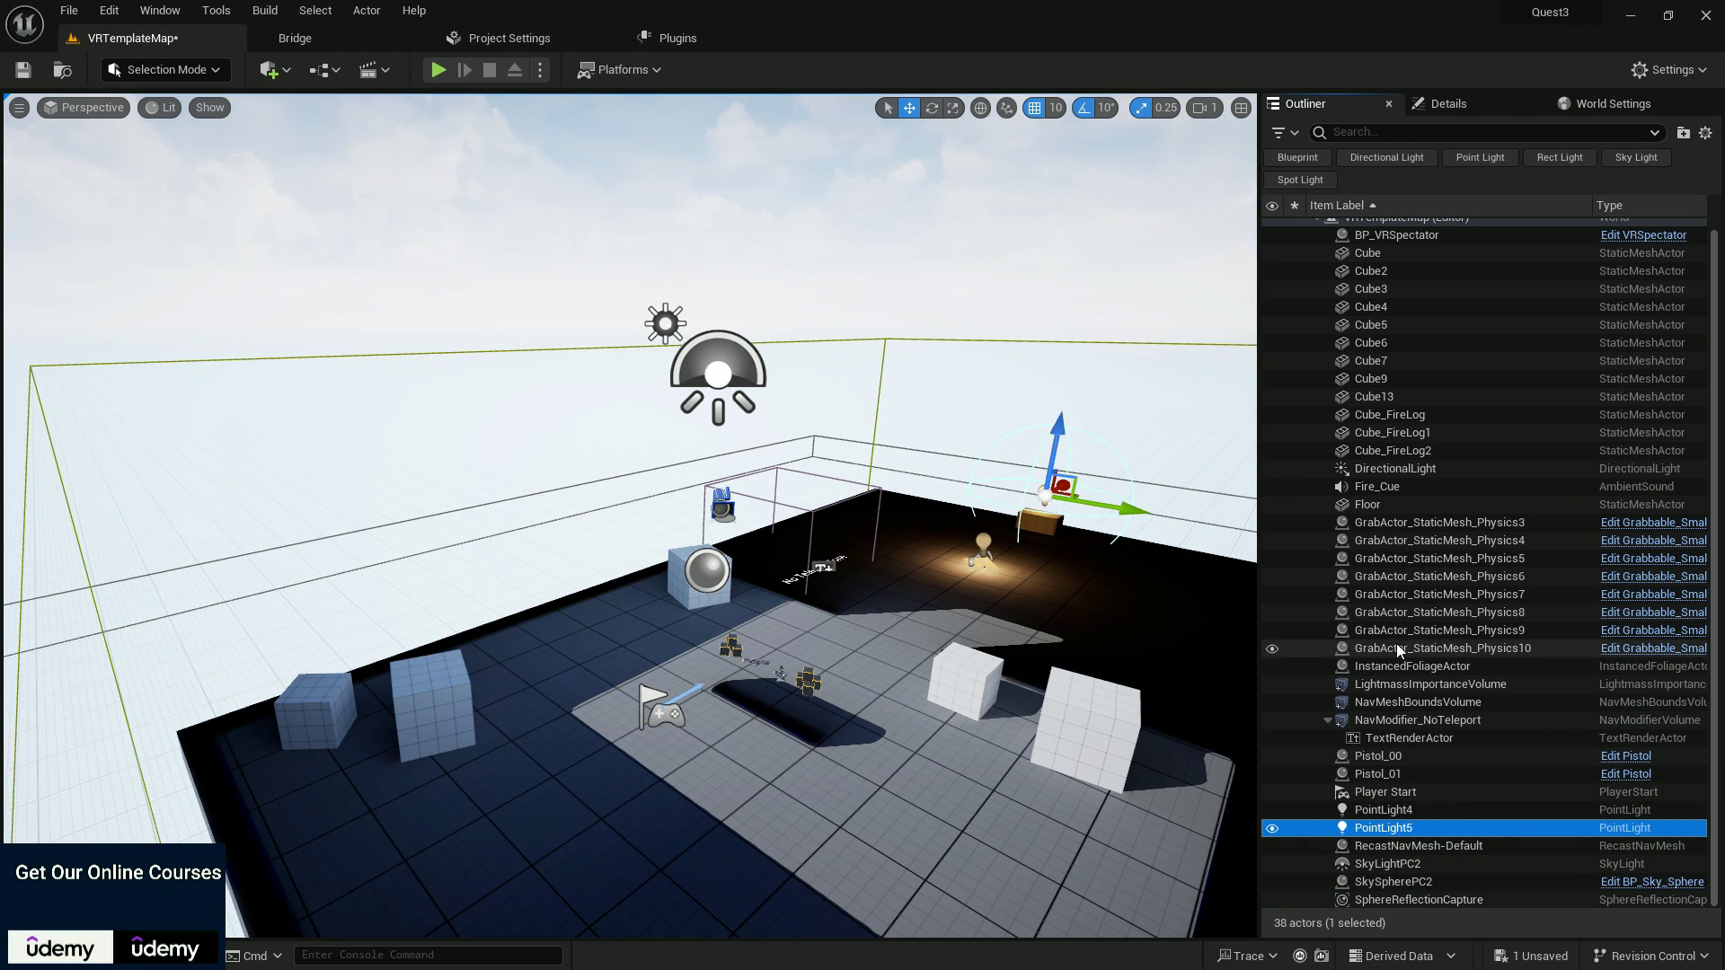
left_click(1401, 494, "shift")
key("Delete")
Delete the BP_VRSpectator actor and all remaining cubes and fire logs, and save the level.
left_click(1392, 460)
left_click(1384, 263, "shift")
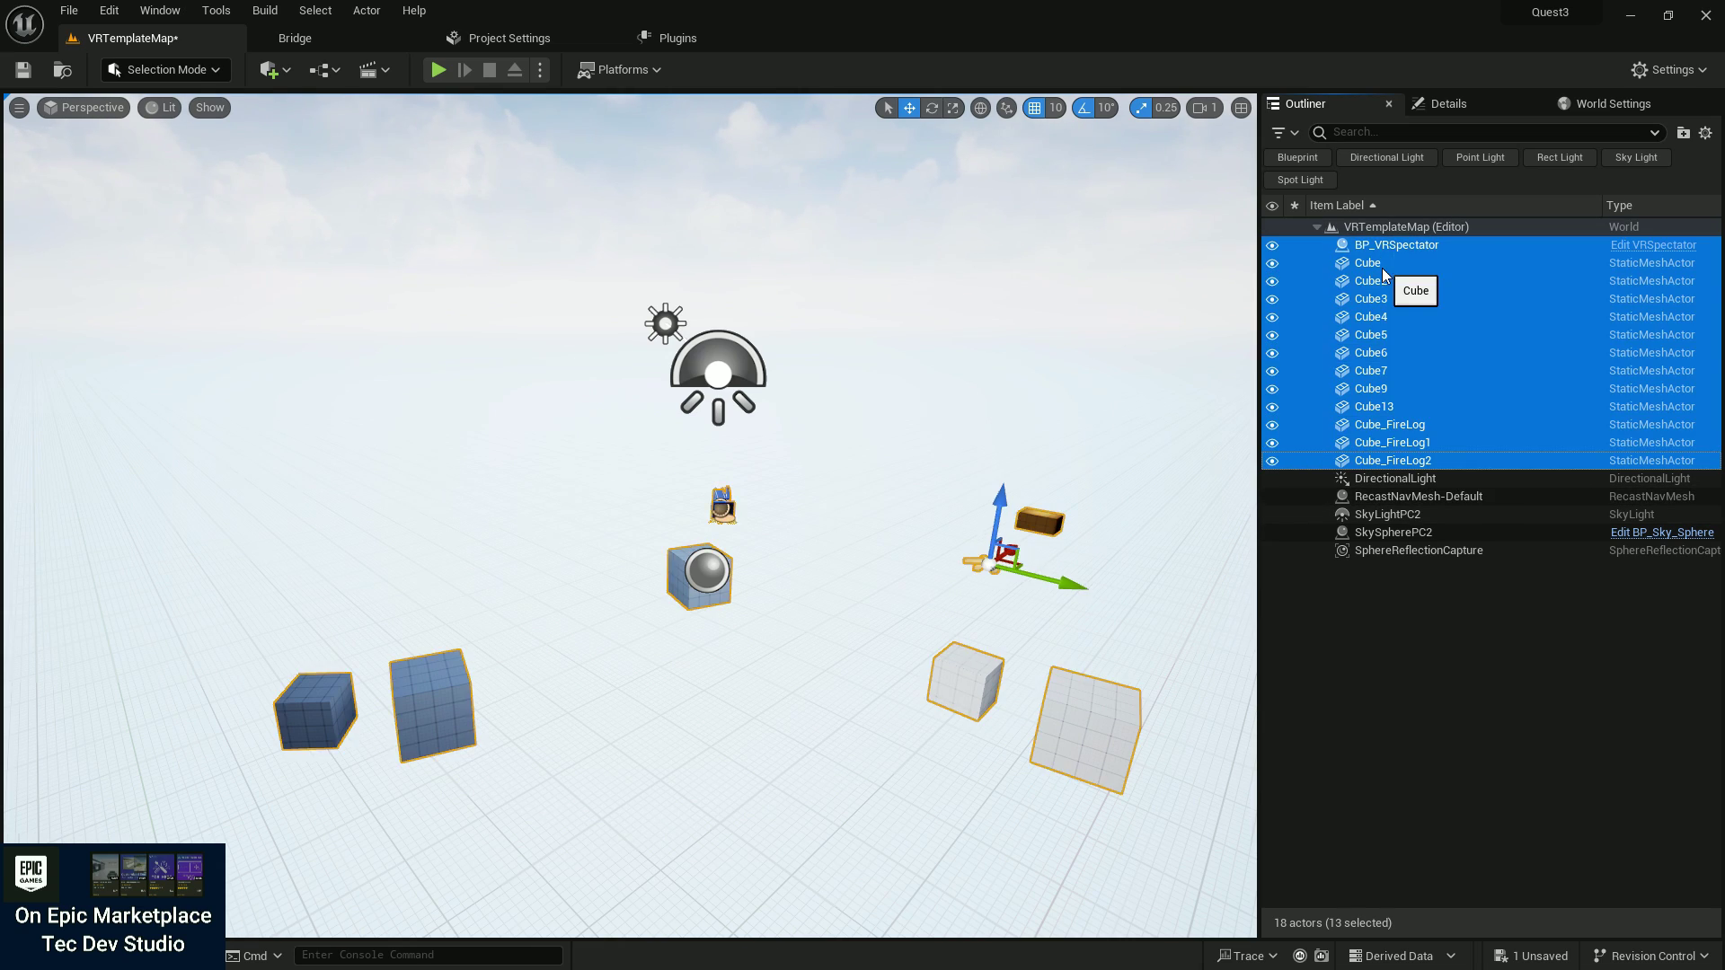
key("f")
key("Delete")
left_click(720, 499)
key("Delete")
scroll(797, 486, "up", 3)
scroll(1156, 389, "down", 5)
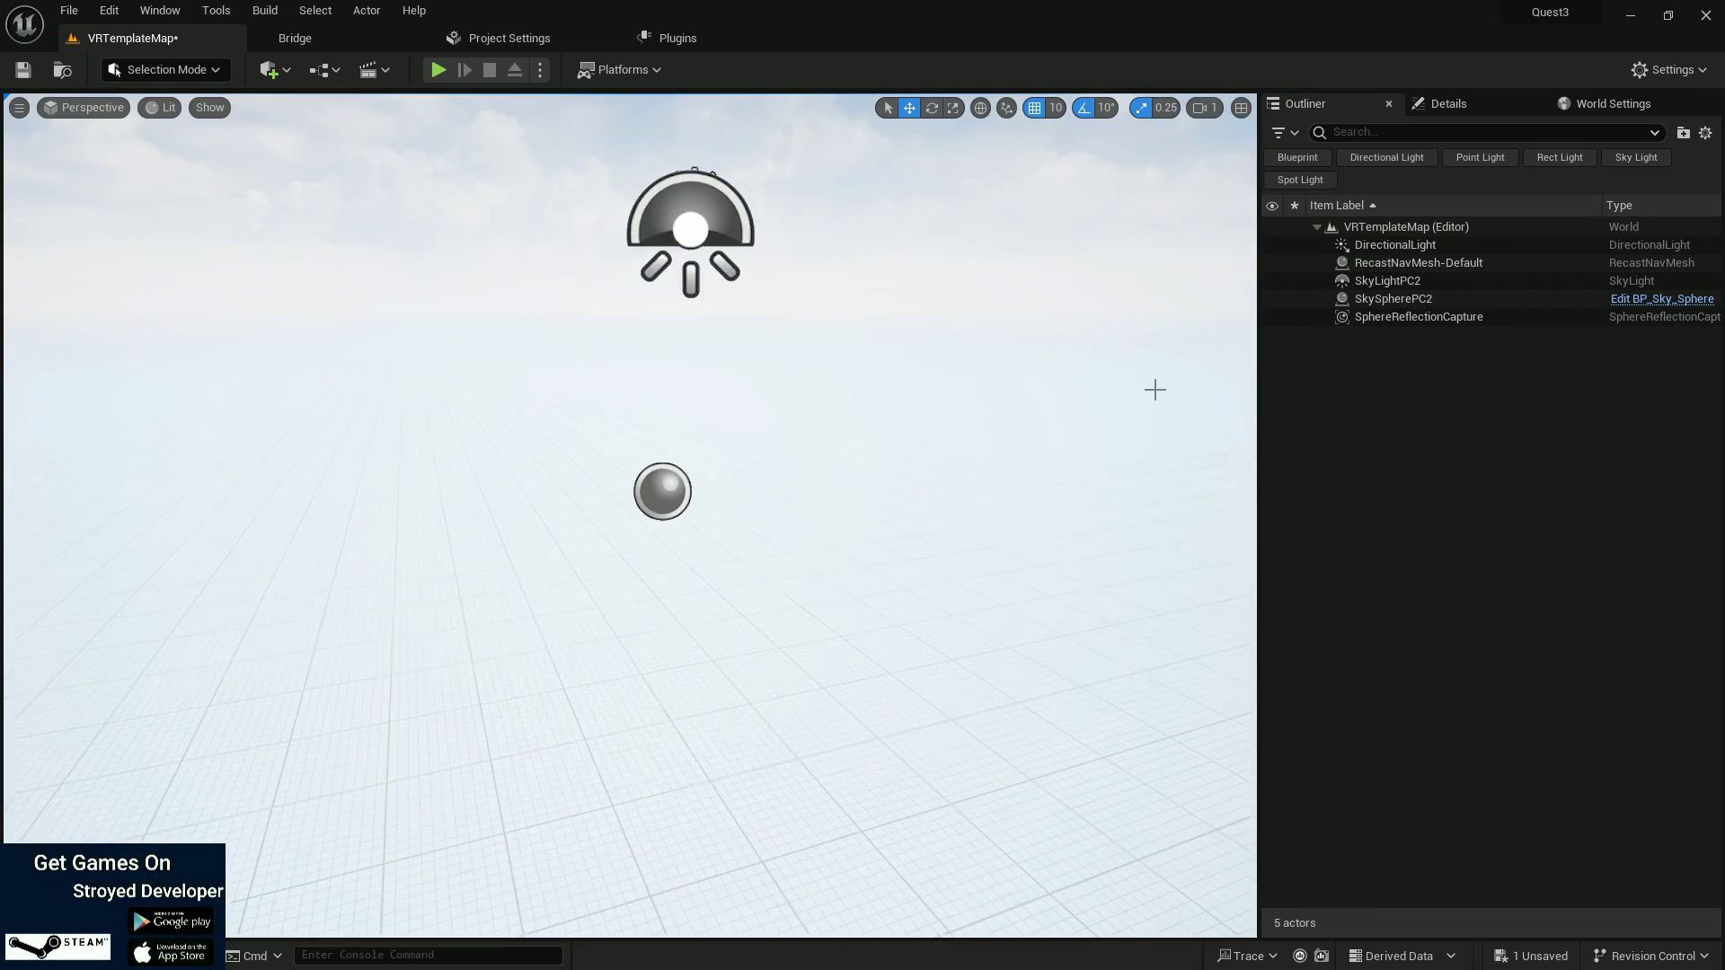
key("ctrl+s")
Create a new landscape with 1 × 1 components in Landscape mode.
left_click(166, 69)
left_click(174, 117)
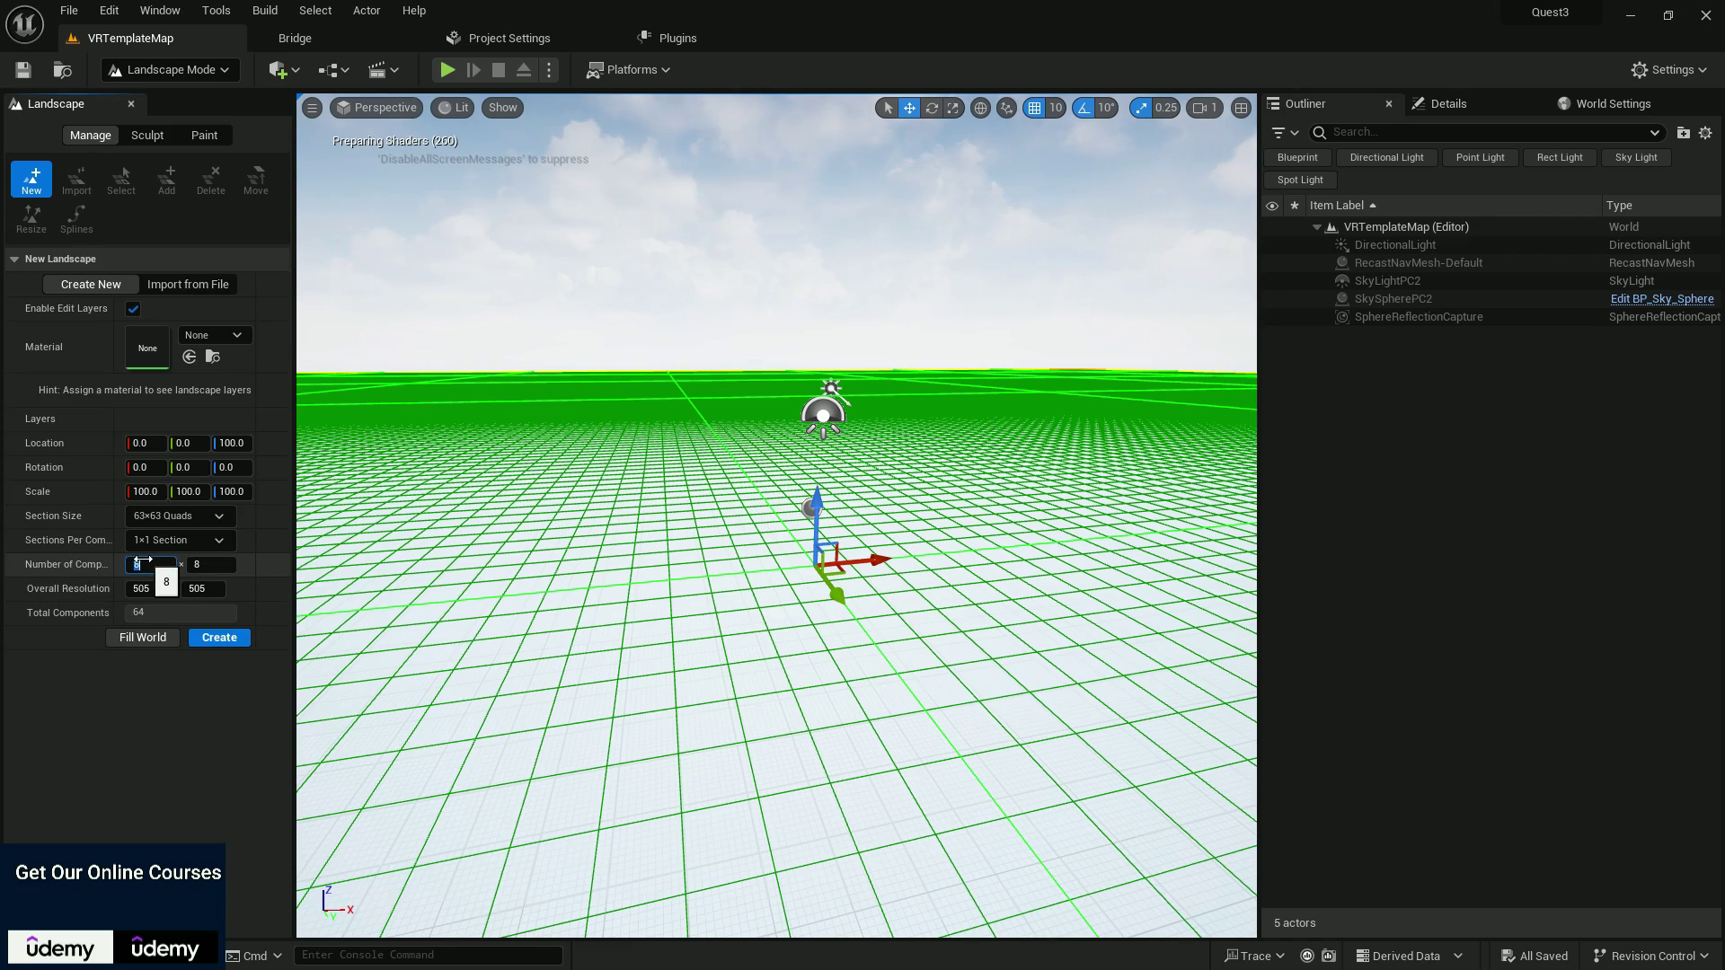
type("1")
key("Tab")
type("1")
key("Return")
left_click(219, 637)
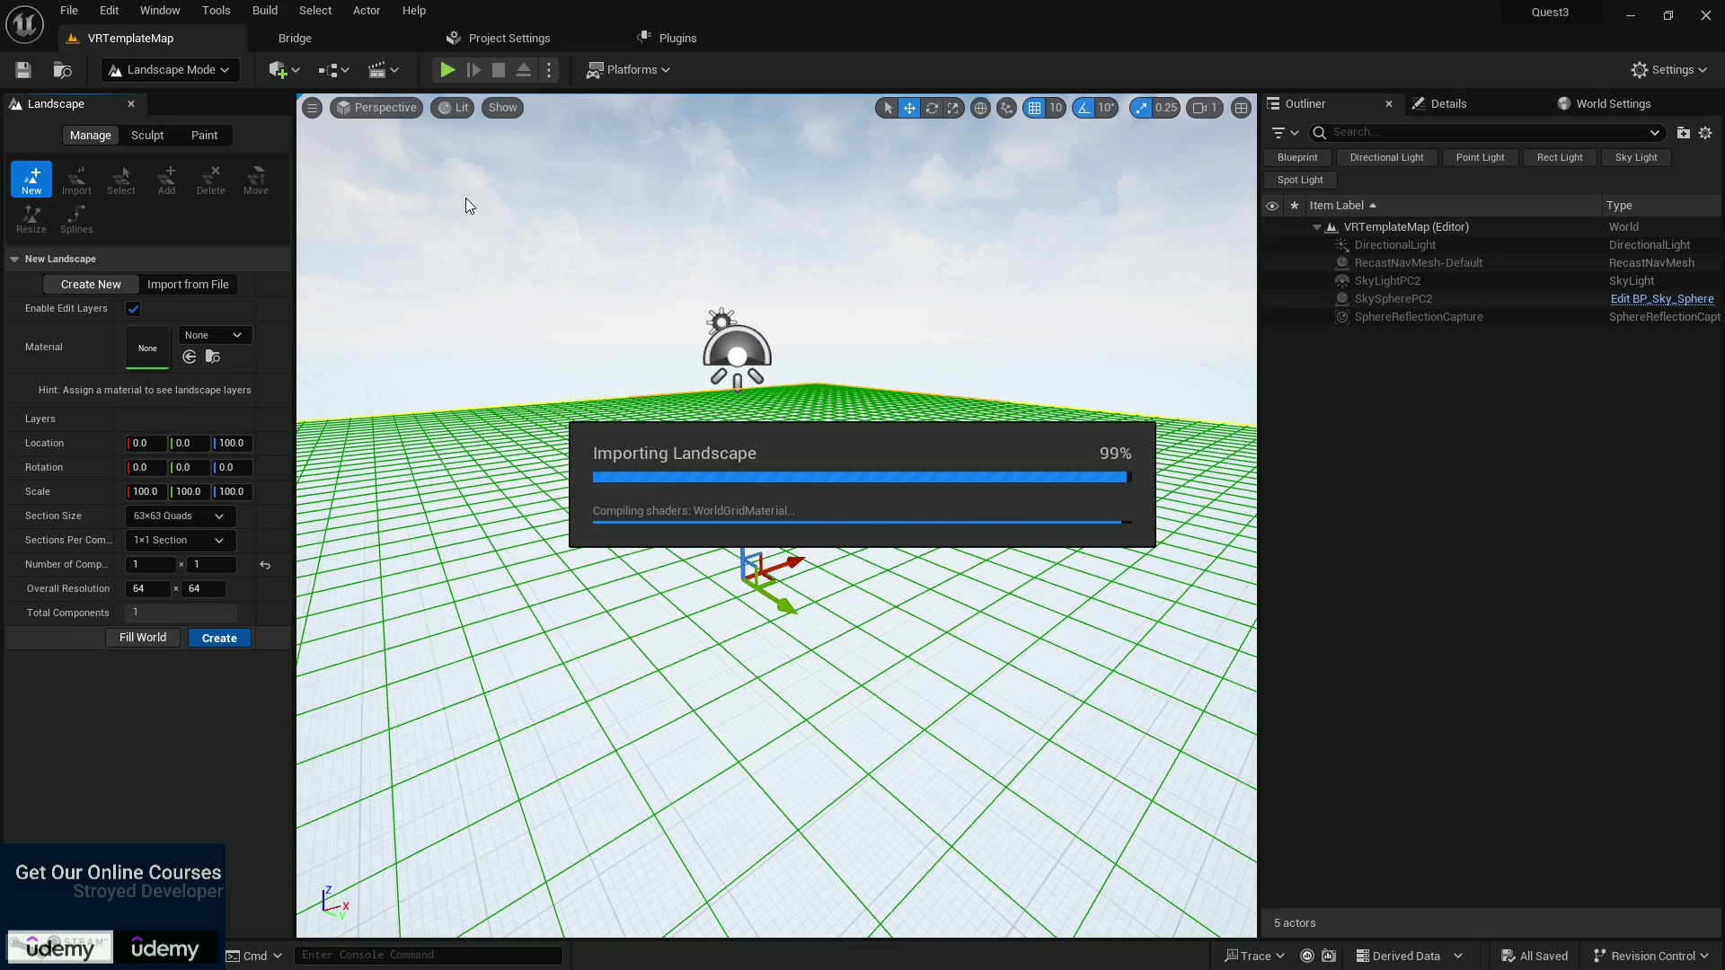
Return to Selection mode, set the sky light's mobility to Movable and save the level.
left_click(171, 69)
left_click(153, 97)
left_click(854, 199)
left_click(1448, 103)
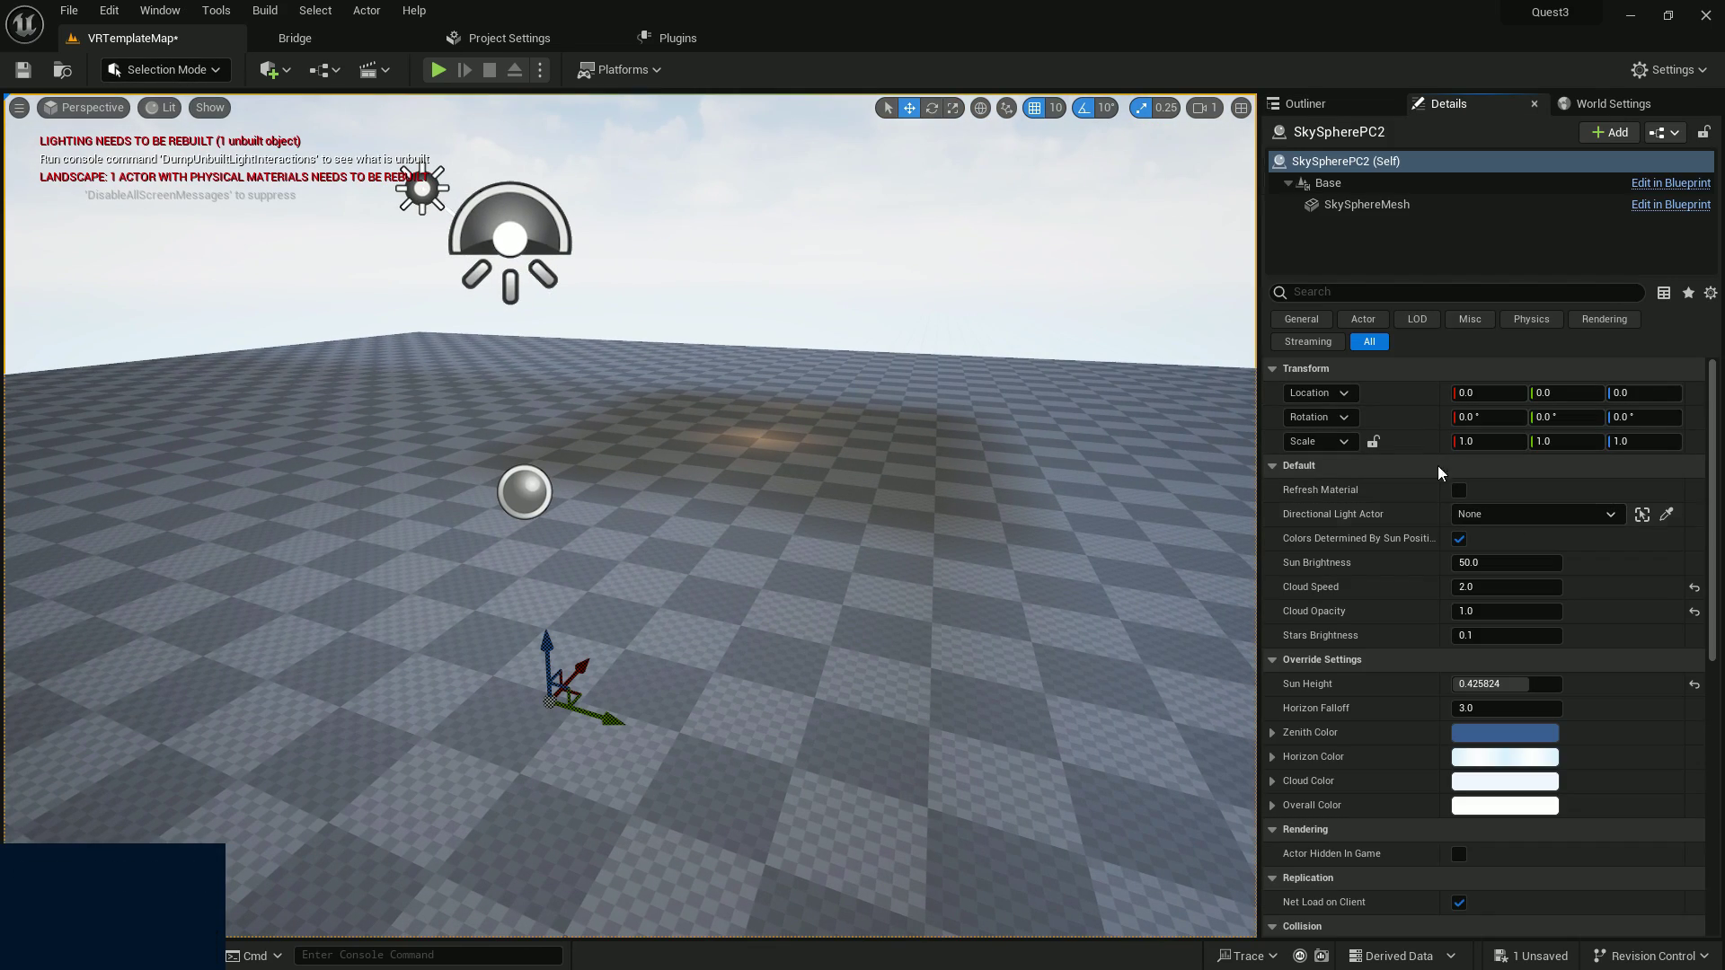
left_click(421, 189)
left_click(616, 515)
key("f")
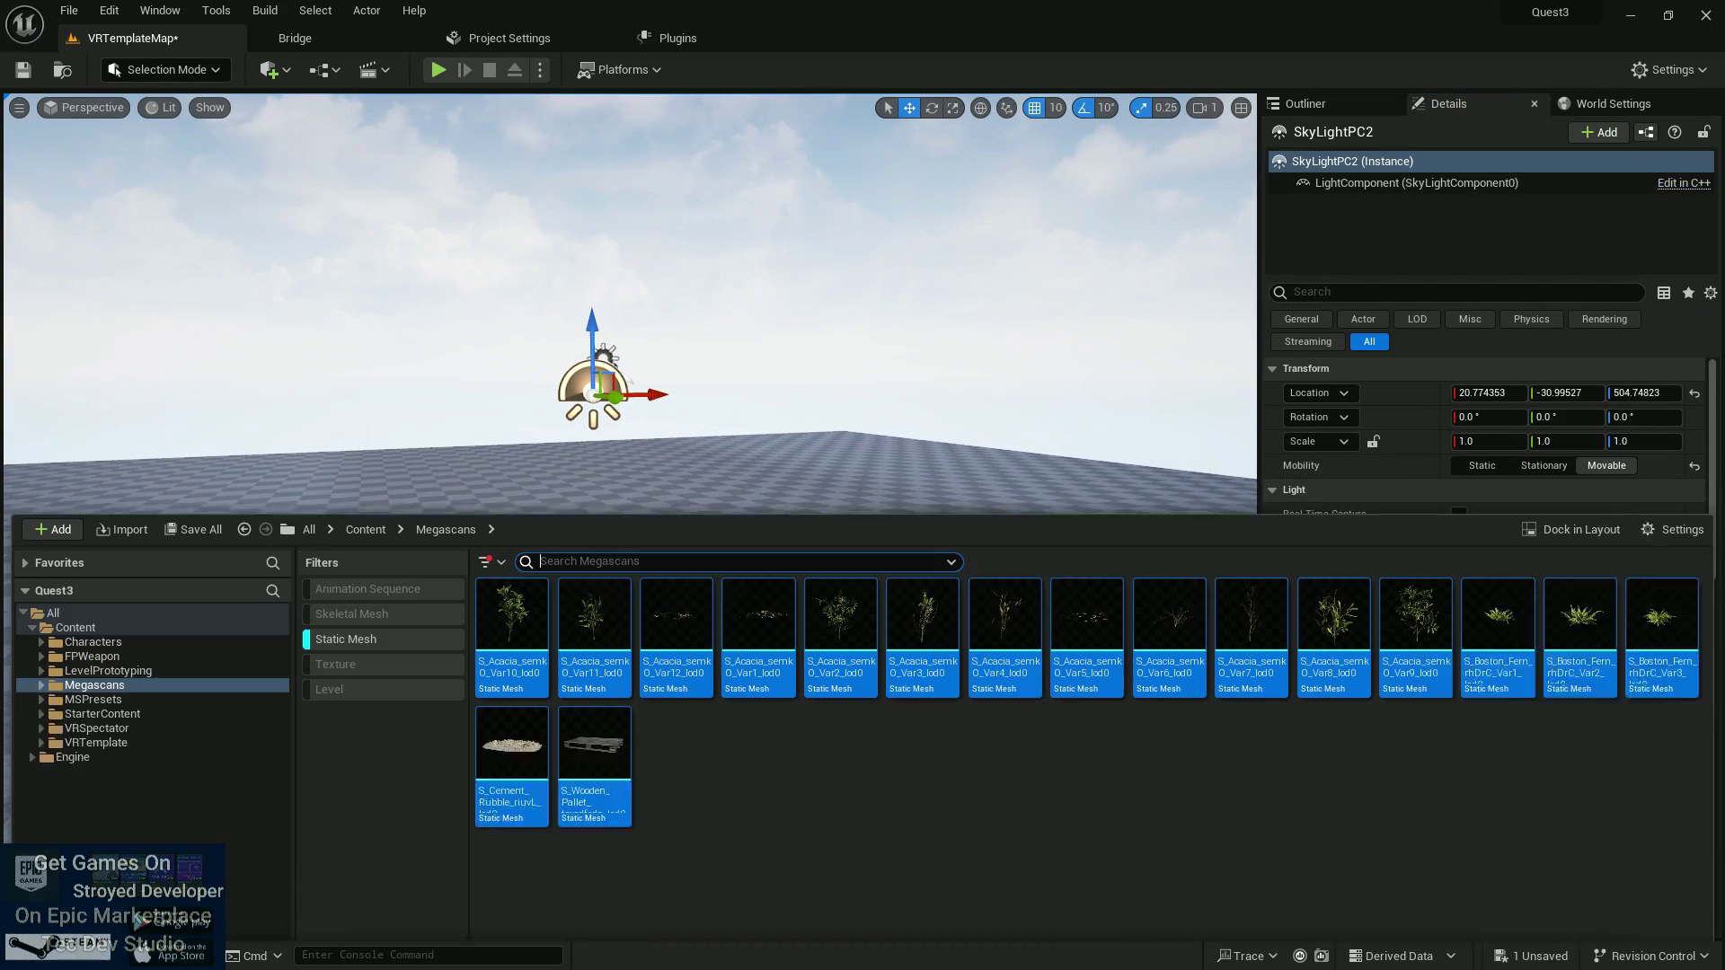
key("ctrl+s")
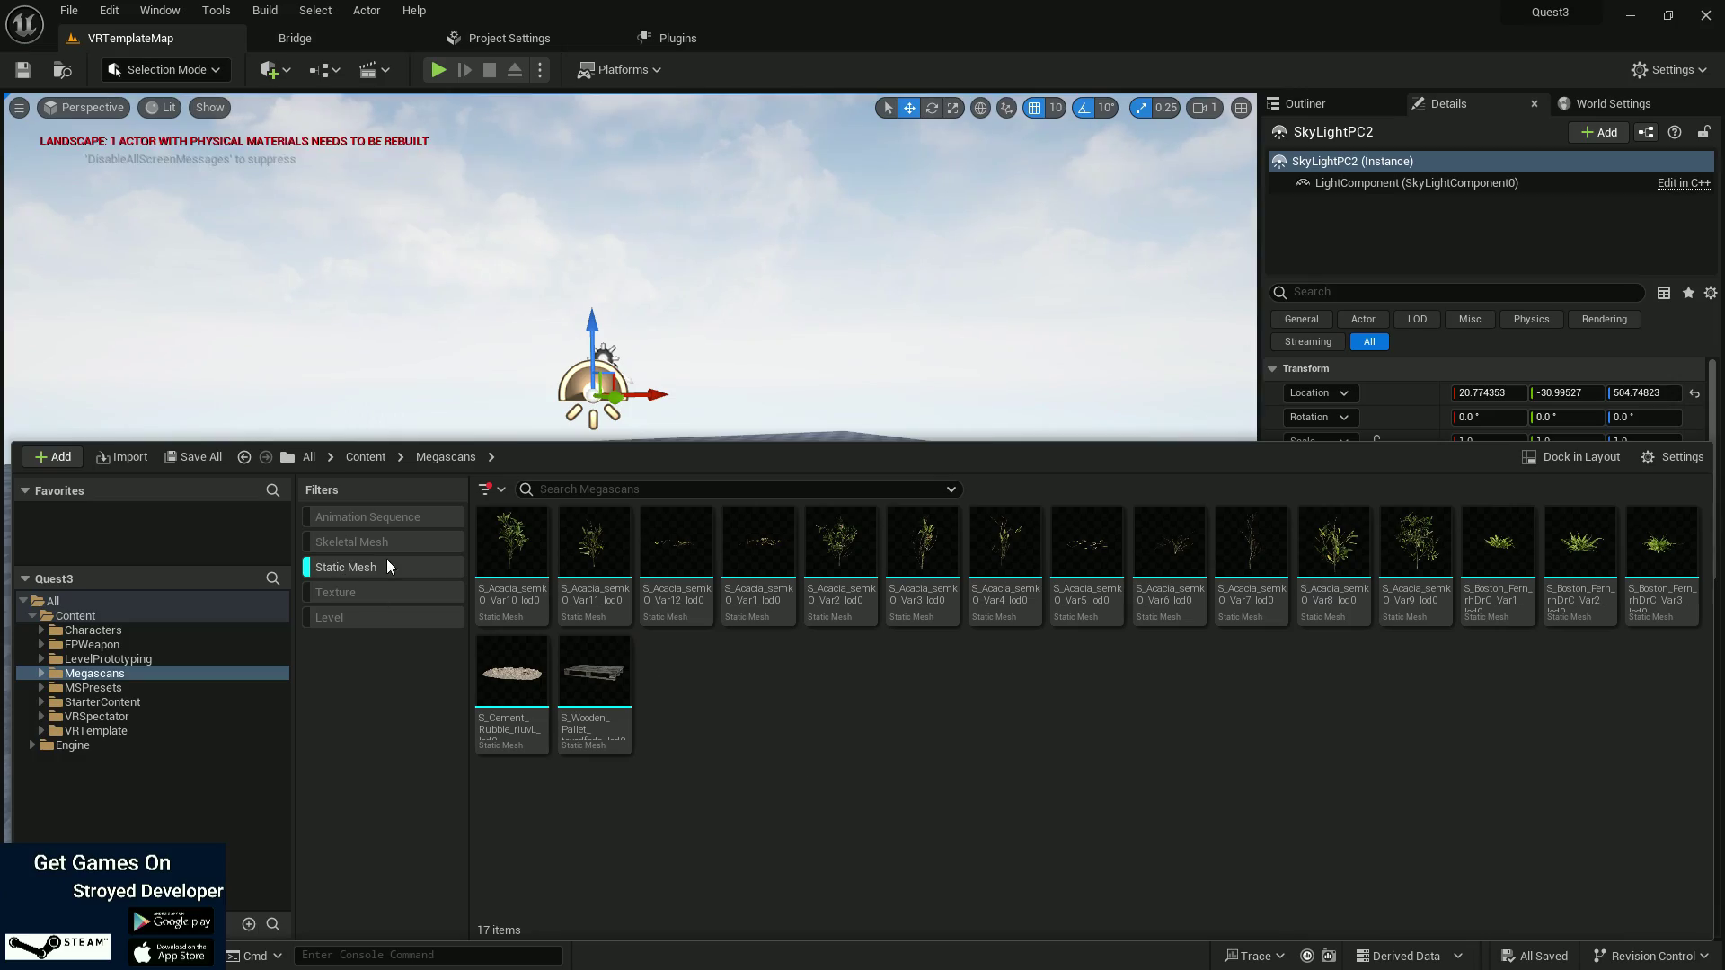
Apply the Megascans Worn Pavement material to the landscape and place a Player Start on it.
left_click(387, 566)
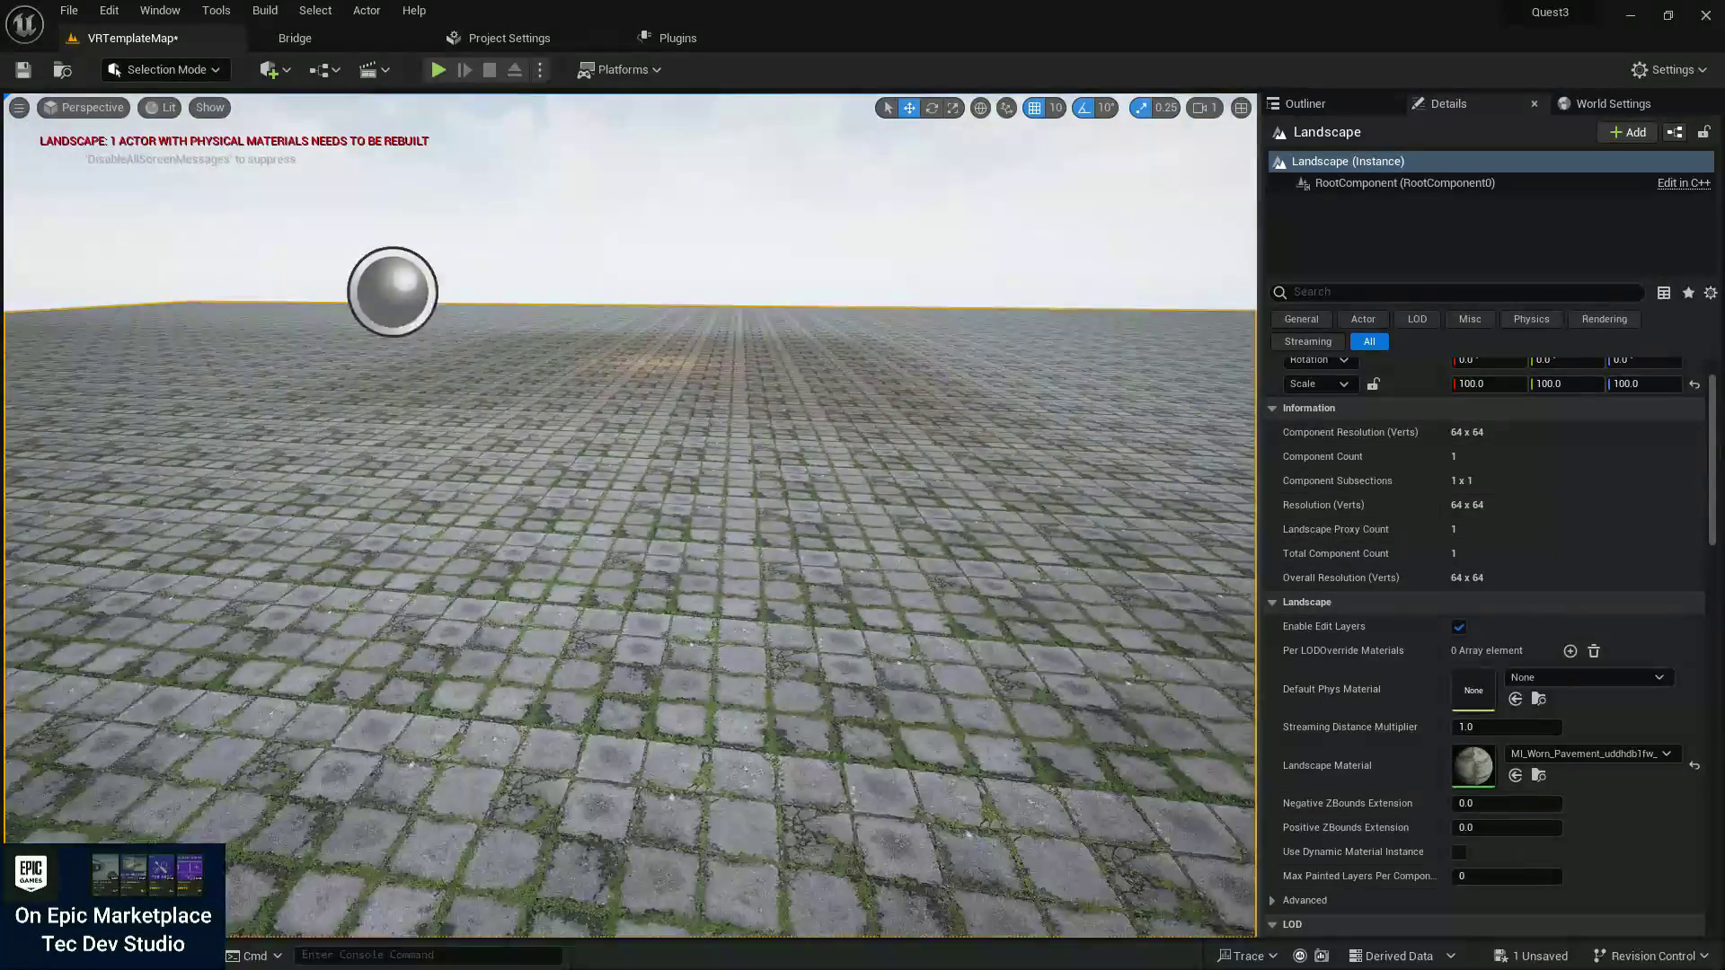
left_click(274, 70)
mouse_move(359, 176)
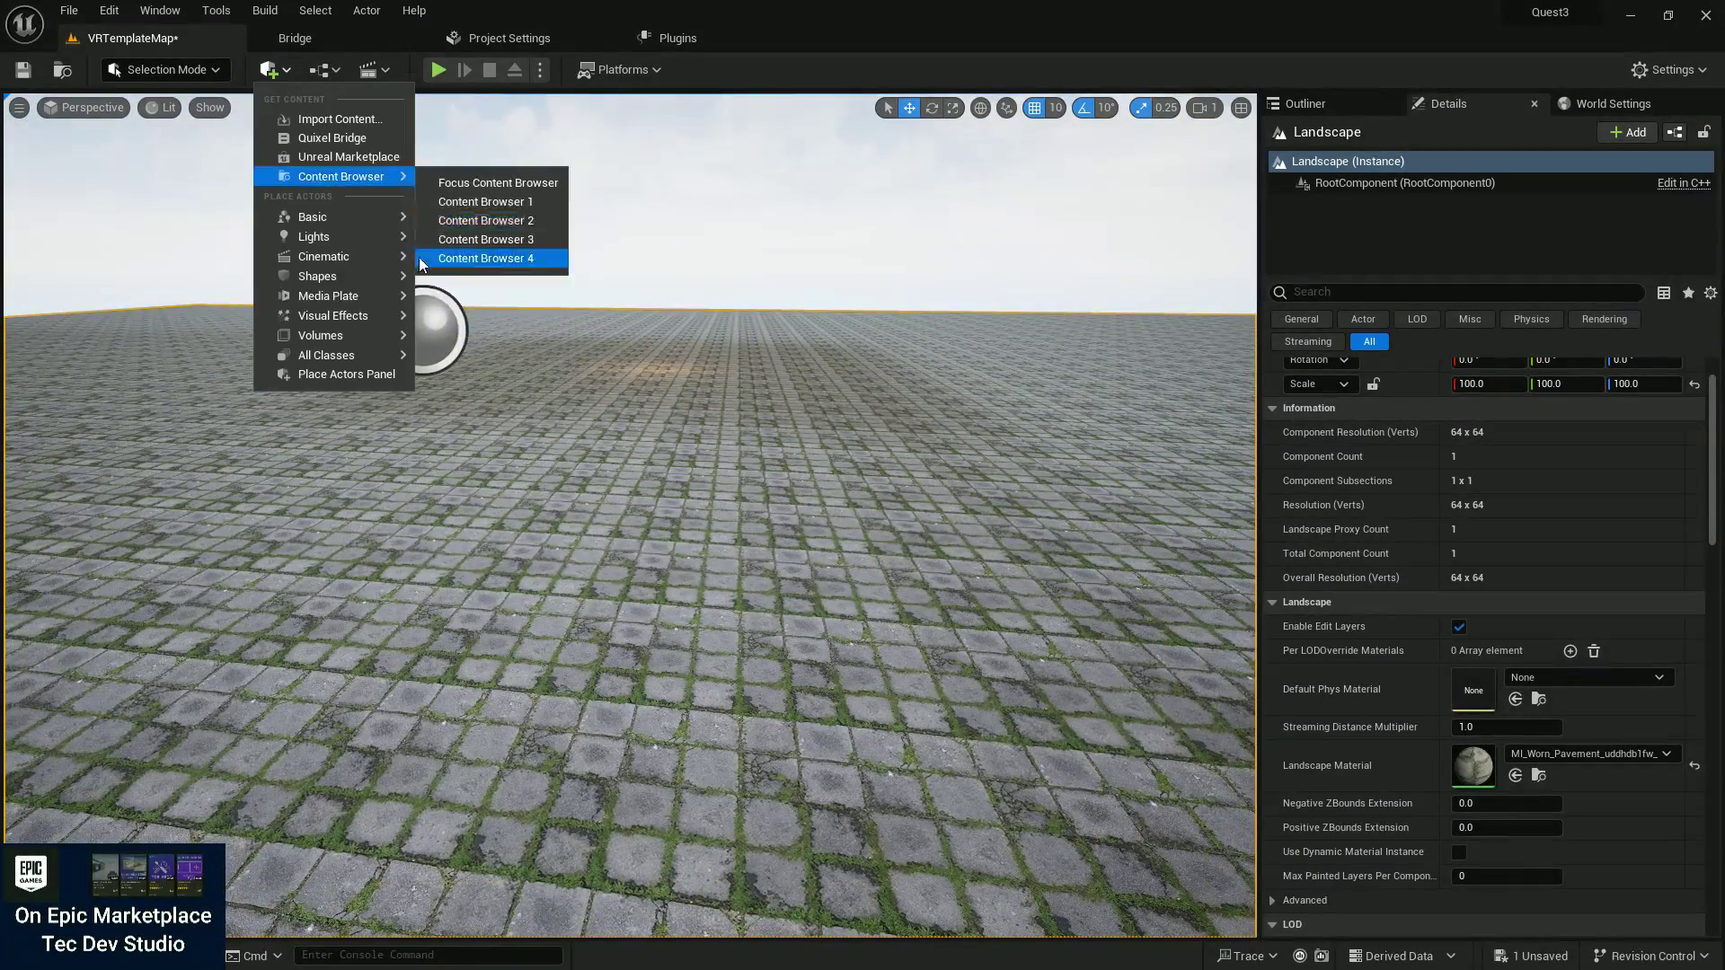
left_click(476, 298)
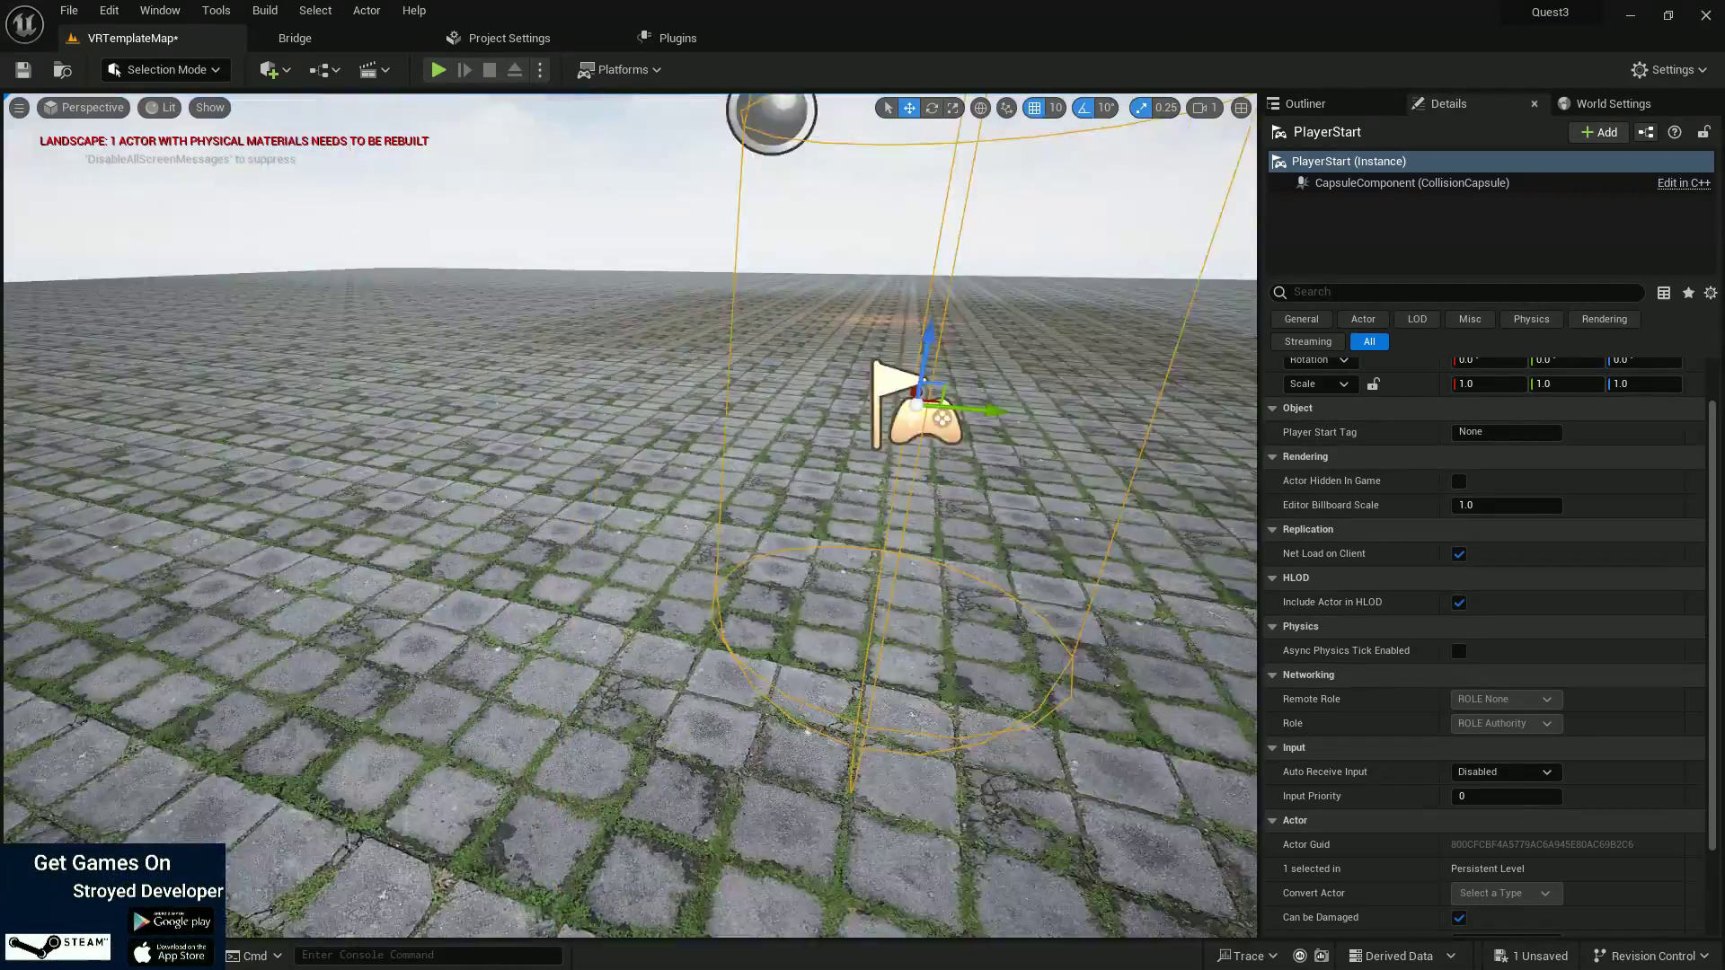
Sculpt low hills around the landscape's edges using a brush size of about 470, and return to Selection mode.
left_click(166, 70)
left_click(162, 116)
double_click(140, 447)
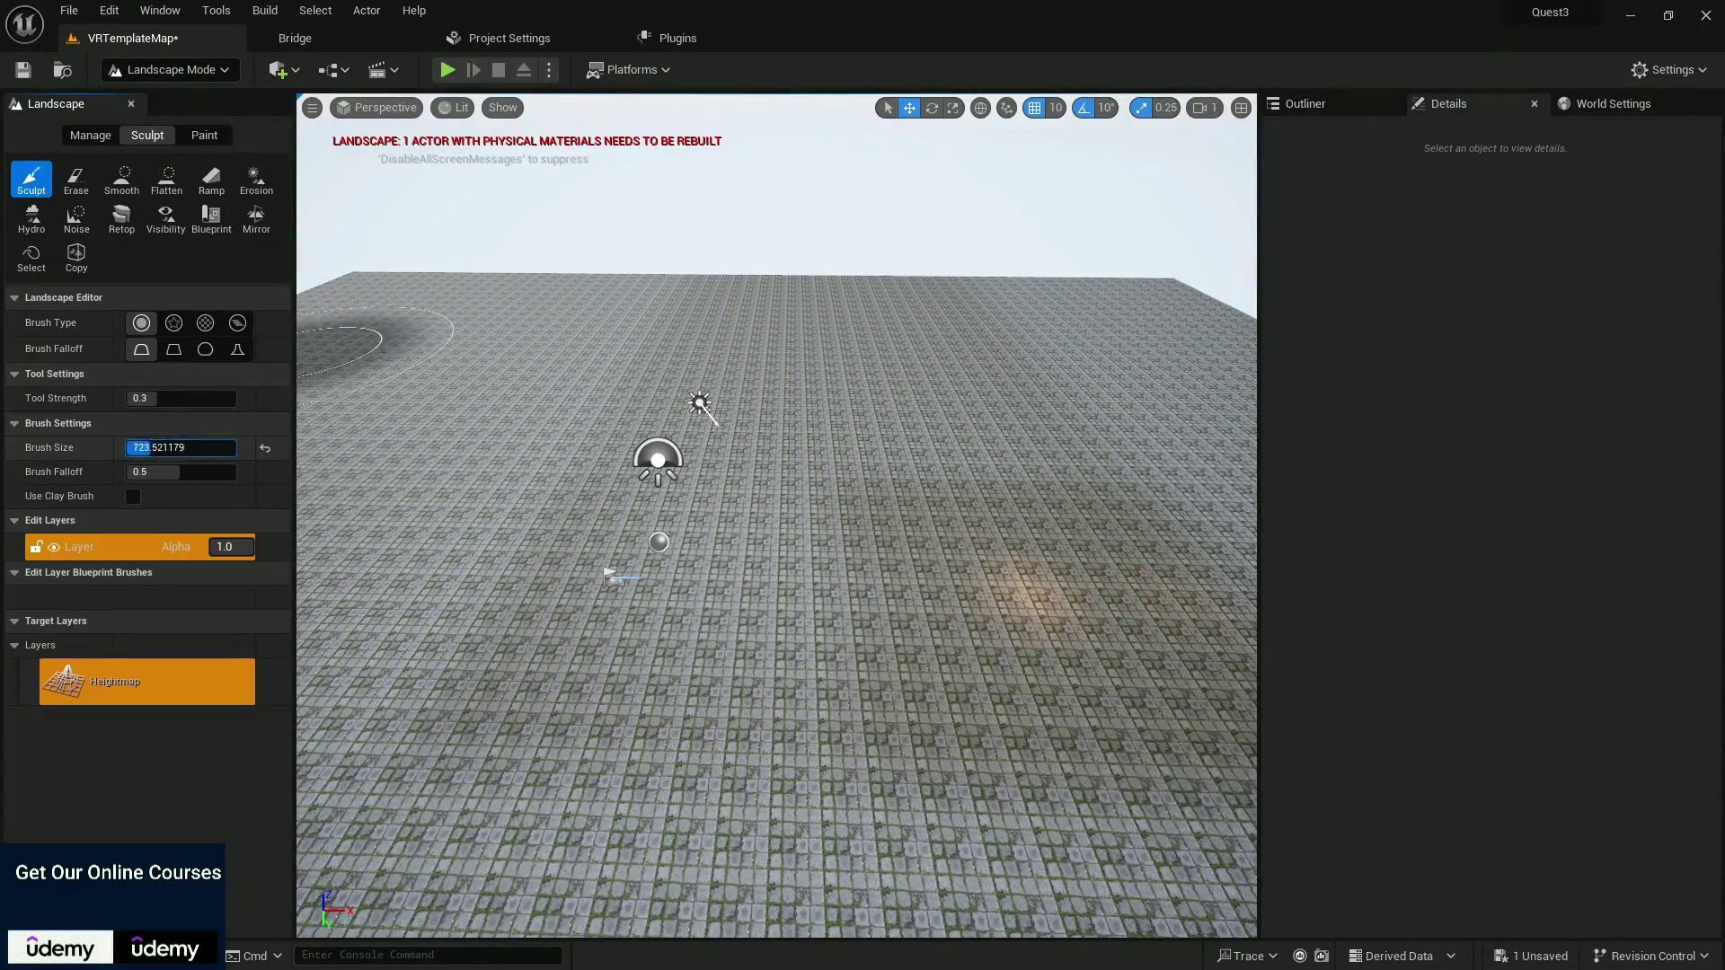
mouse_move(360, 289)
left_mouse_down()
mouse_move(886, 300)
mouse_move(387, 281)
left_mouse_up()
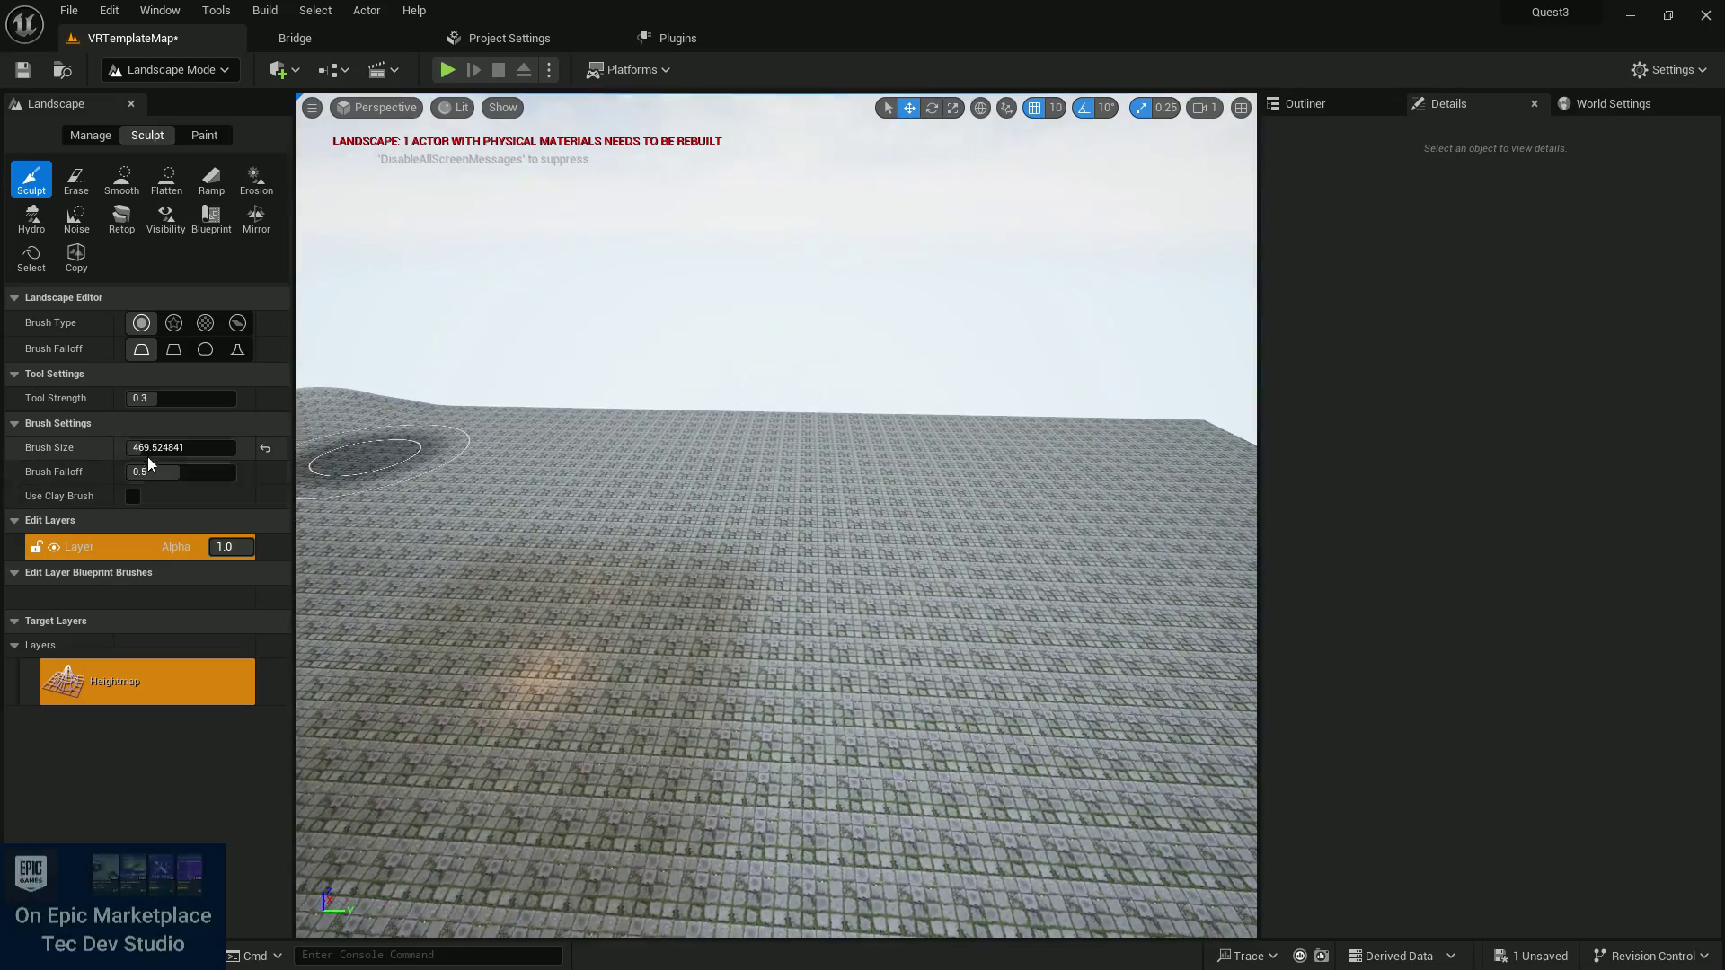
left_click_drag(461, 450, 611, 410)
right_click_drag(580, 404, 791, 467)
left_click(171, 69)
left_click(161, 96)
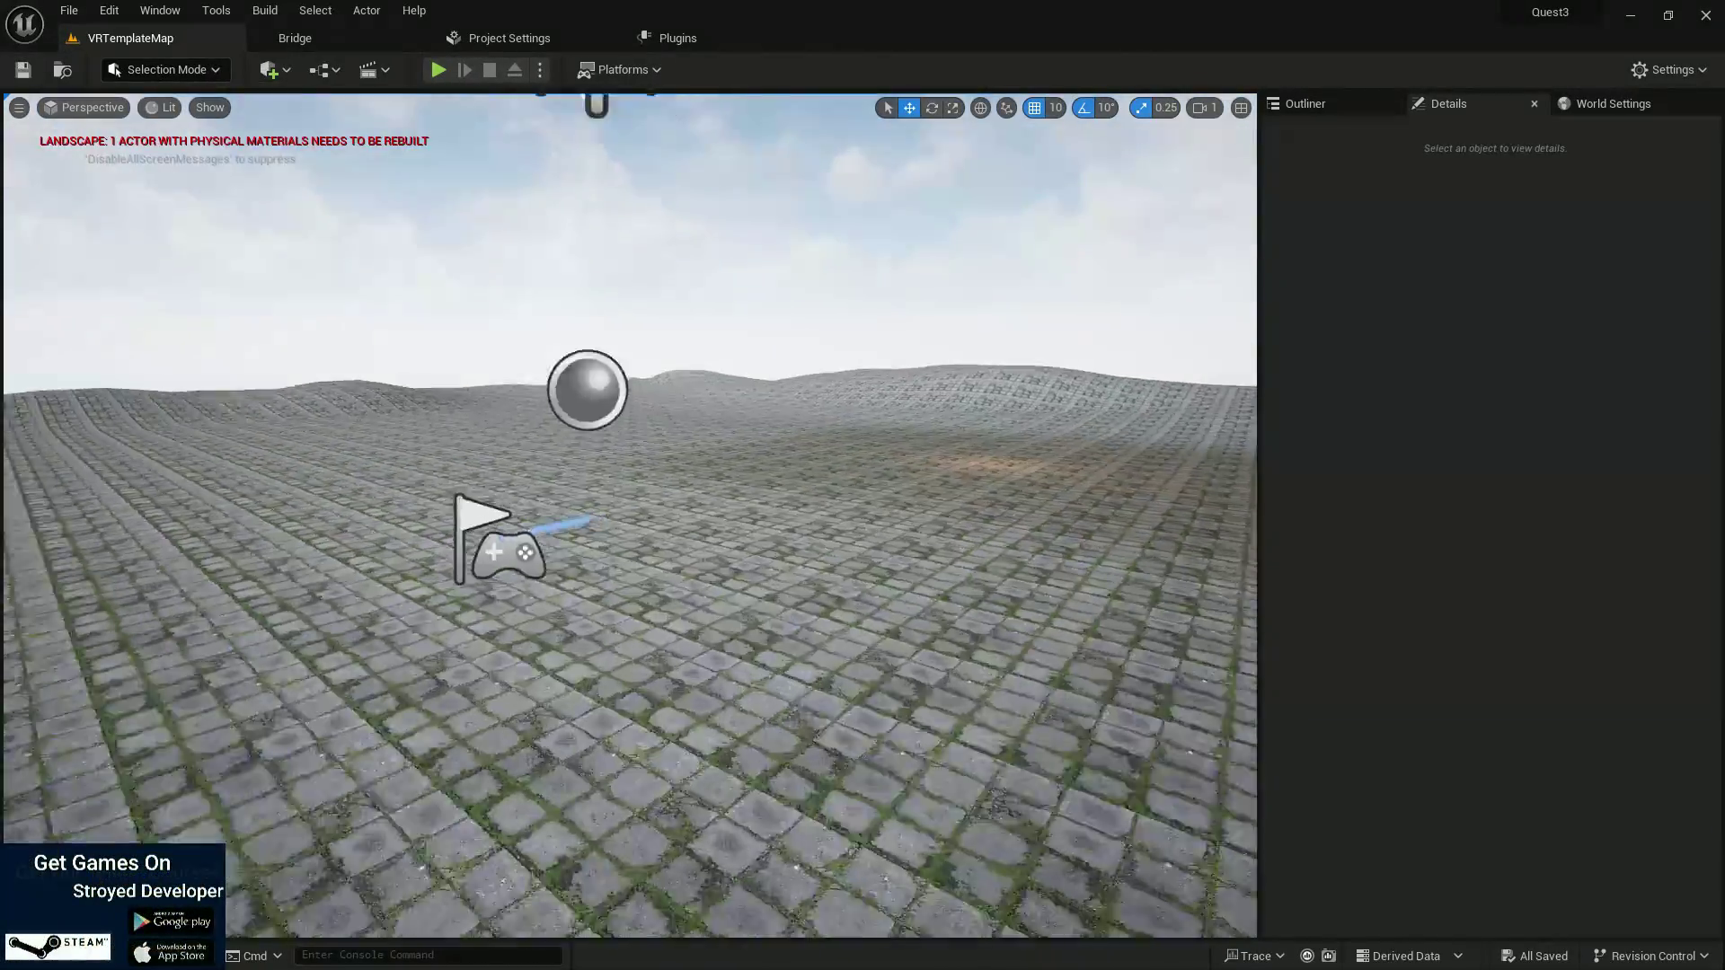
Place a Nav Mesh Bounds Volume and scale it to 39.0, 41.5 and 7.5 to enclose the landscape.
left_click(274, 69)
mouse_move(330, 339)
left_click(542, 343)
key("f")
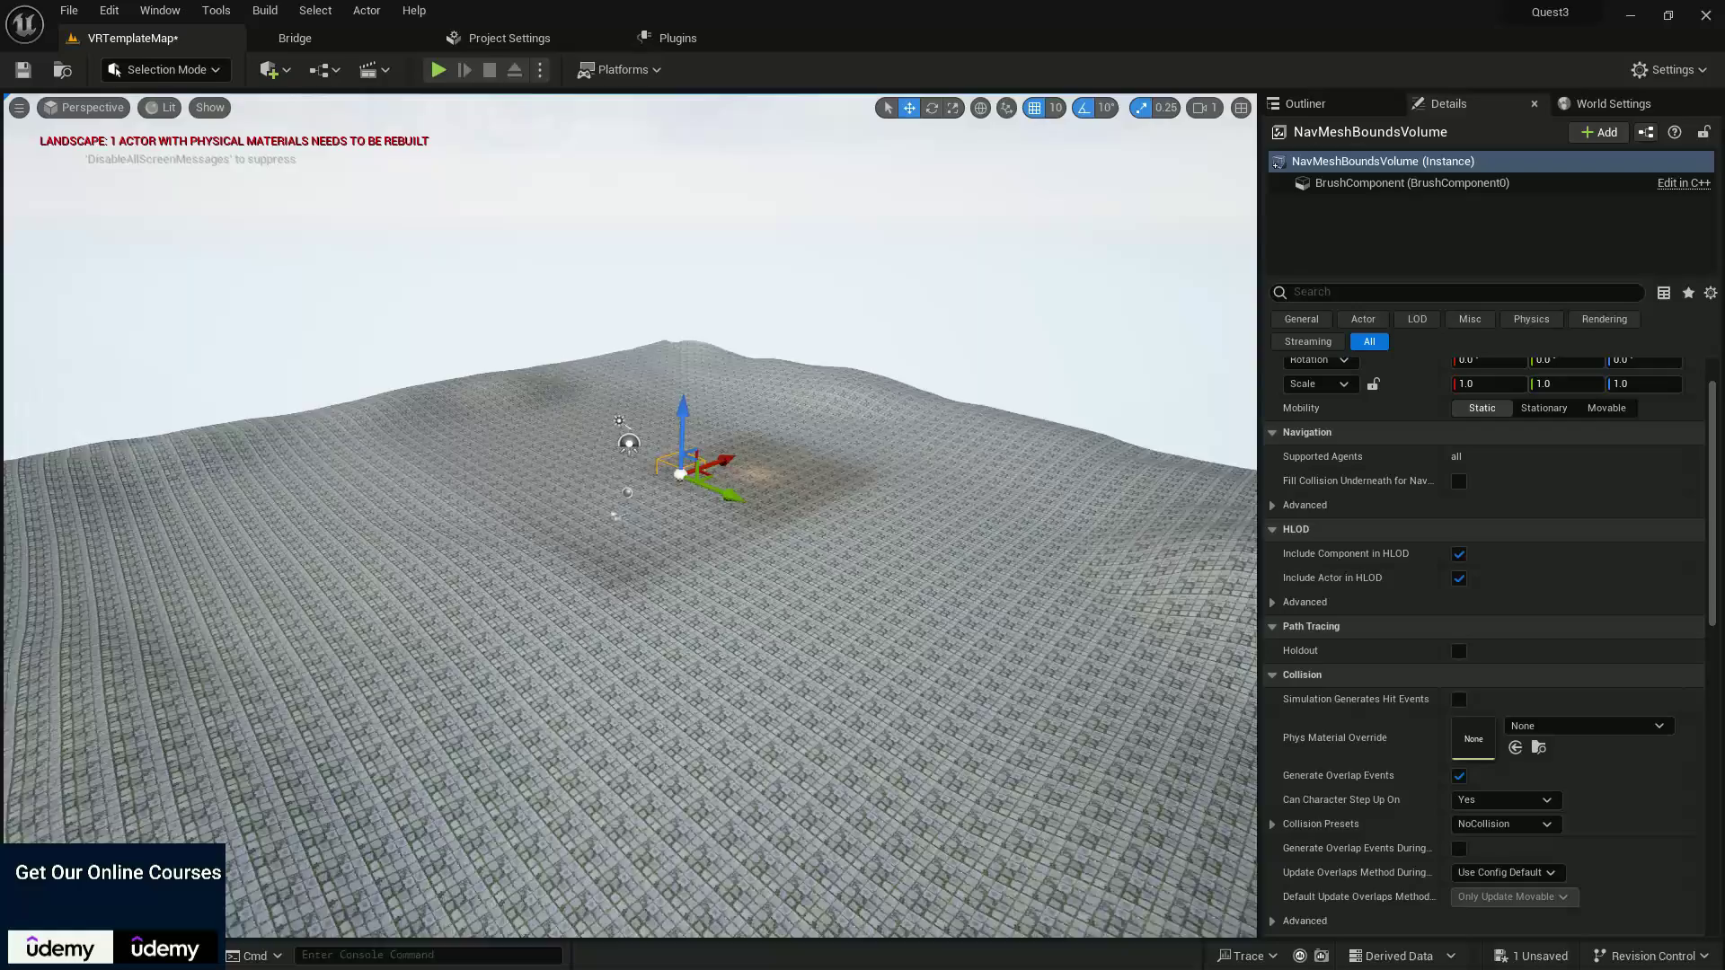
scroll(829, 495, "down", 5)
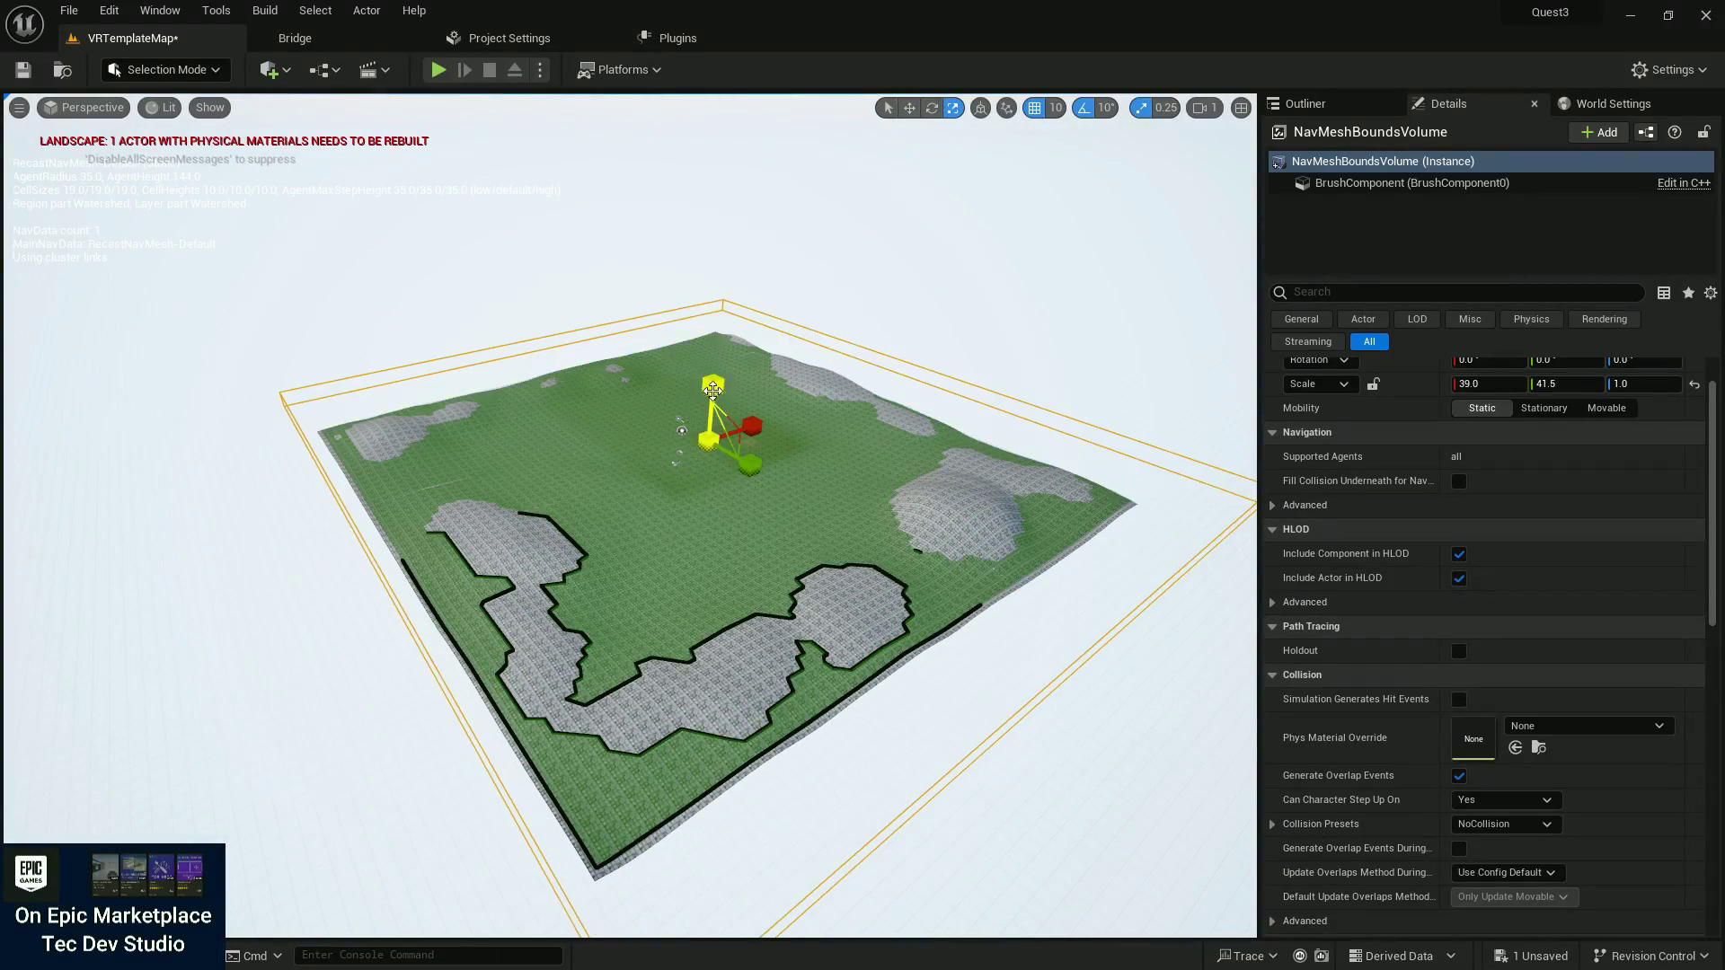
right_click_drag(629, 512, 629, 431)
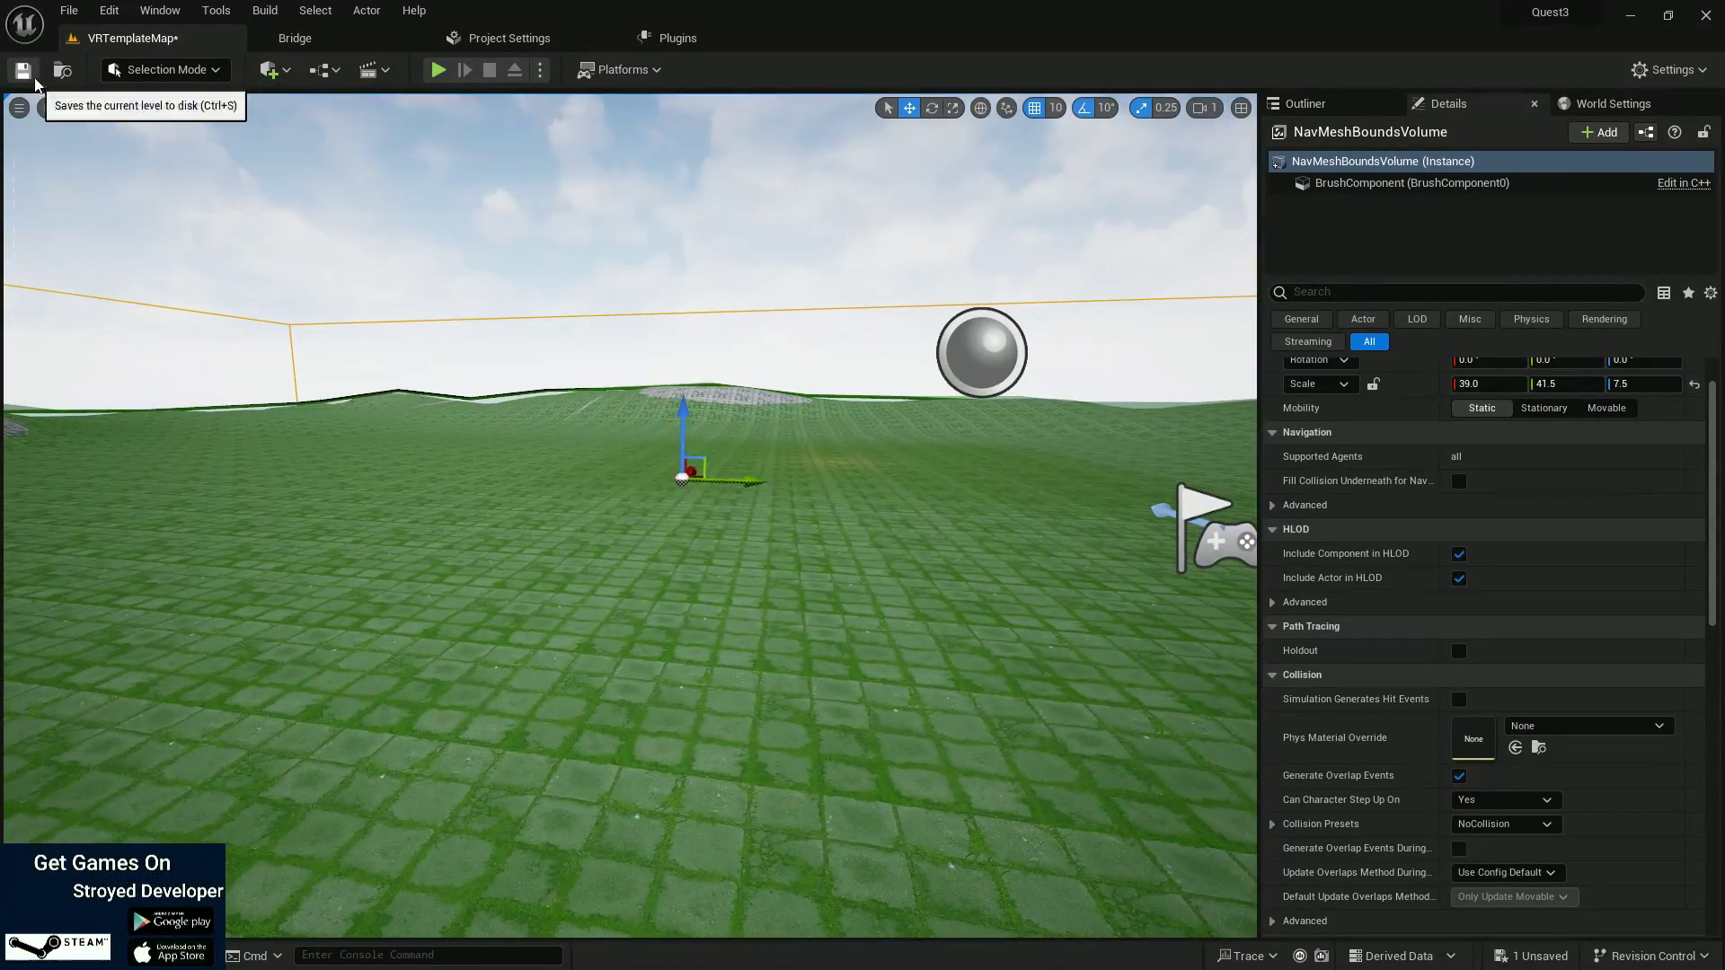
Save the level and hide the navigation mesh display.
left_click(22, 69)
key("p")
right_click_drag(629, 485, 737, 476)
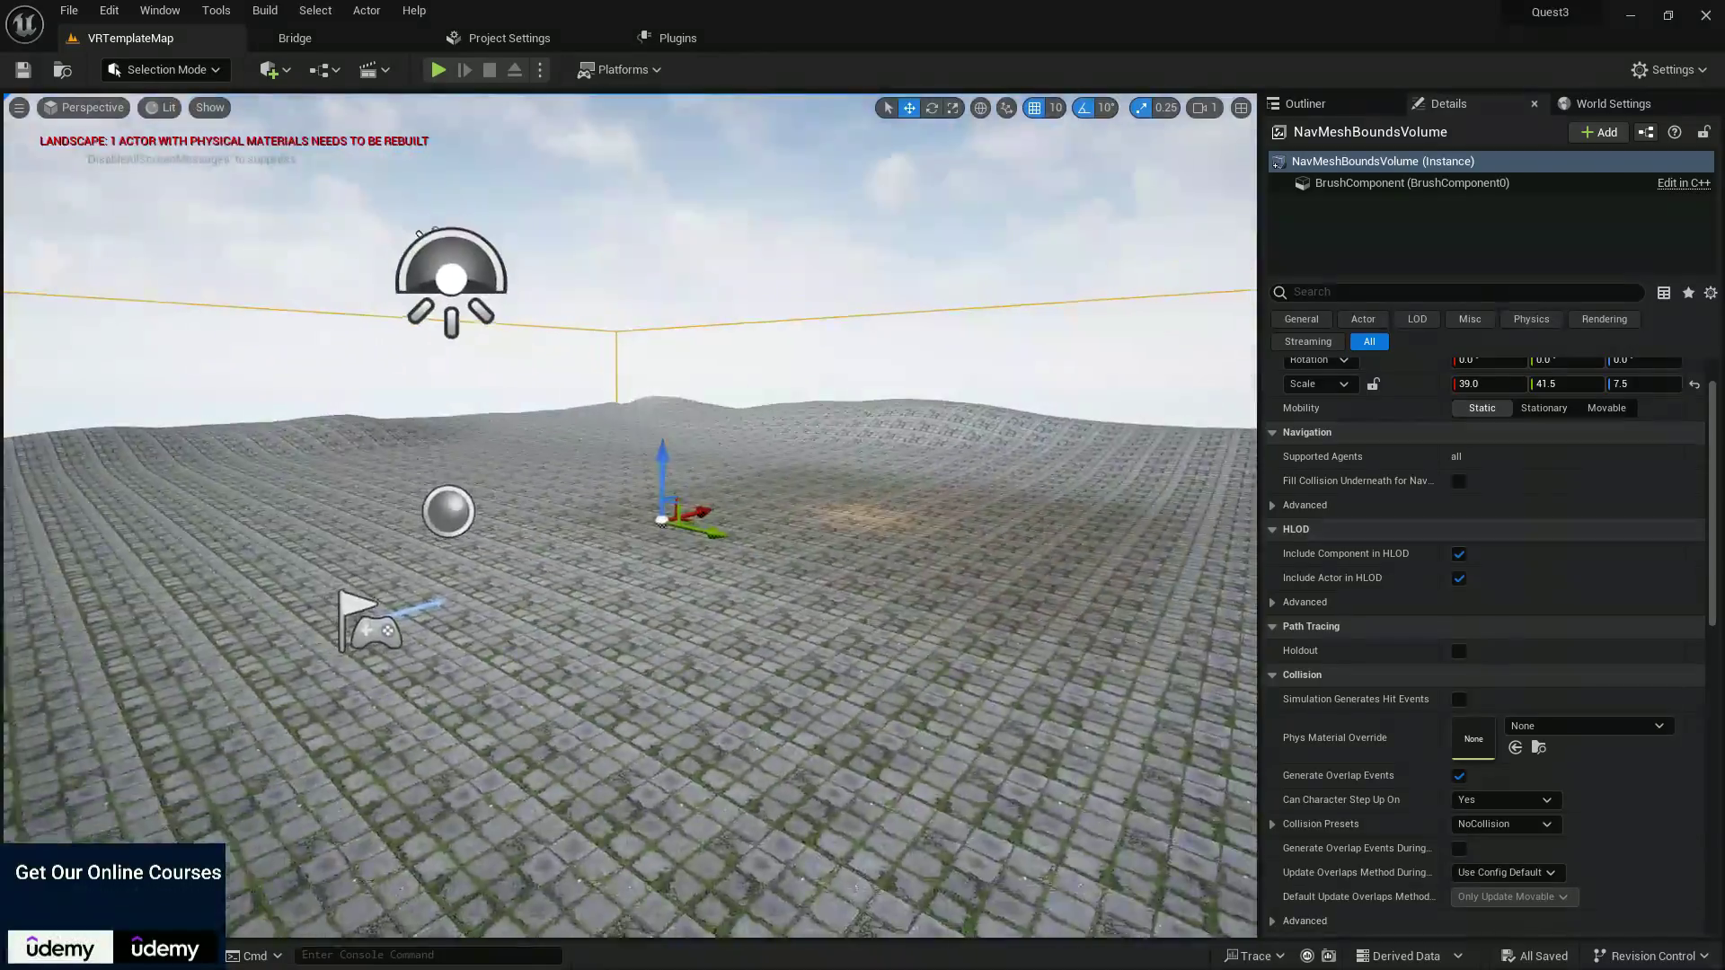
Place the Megascans wooden pallet mesh on the paved landscape.
key("ctrl+space")
left_click_drag(515, 697, 557, 598)
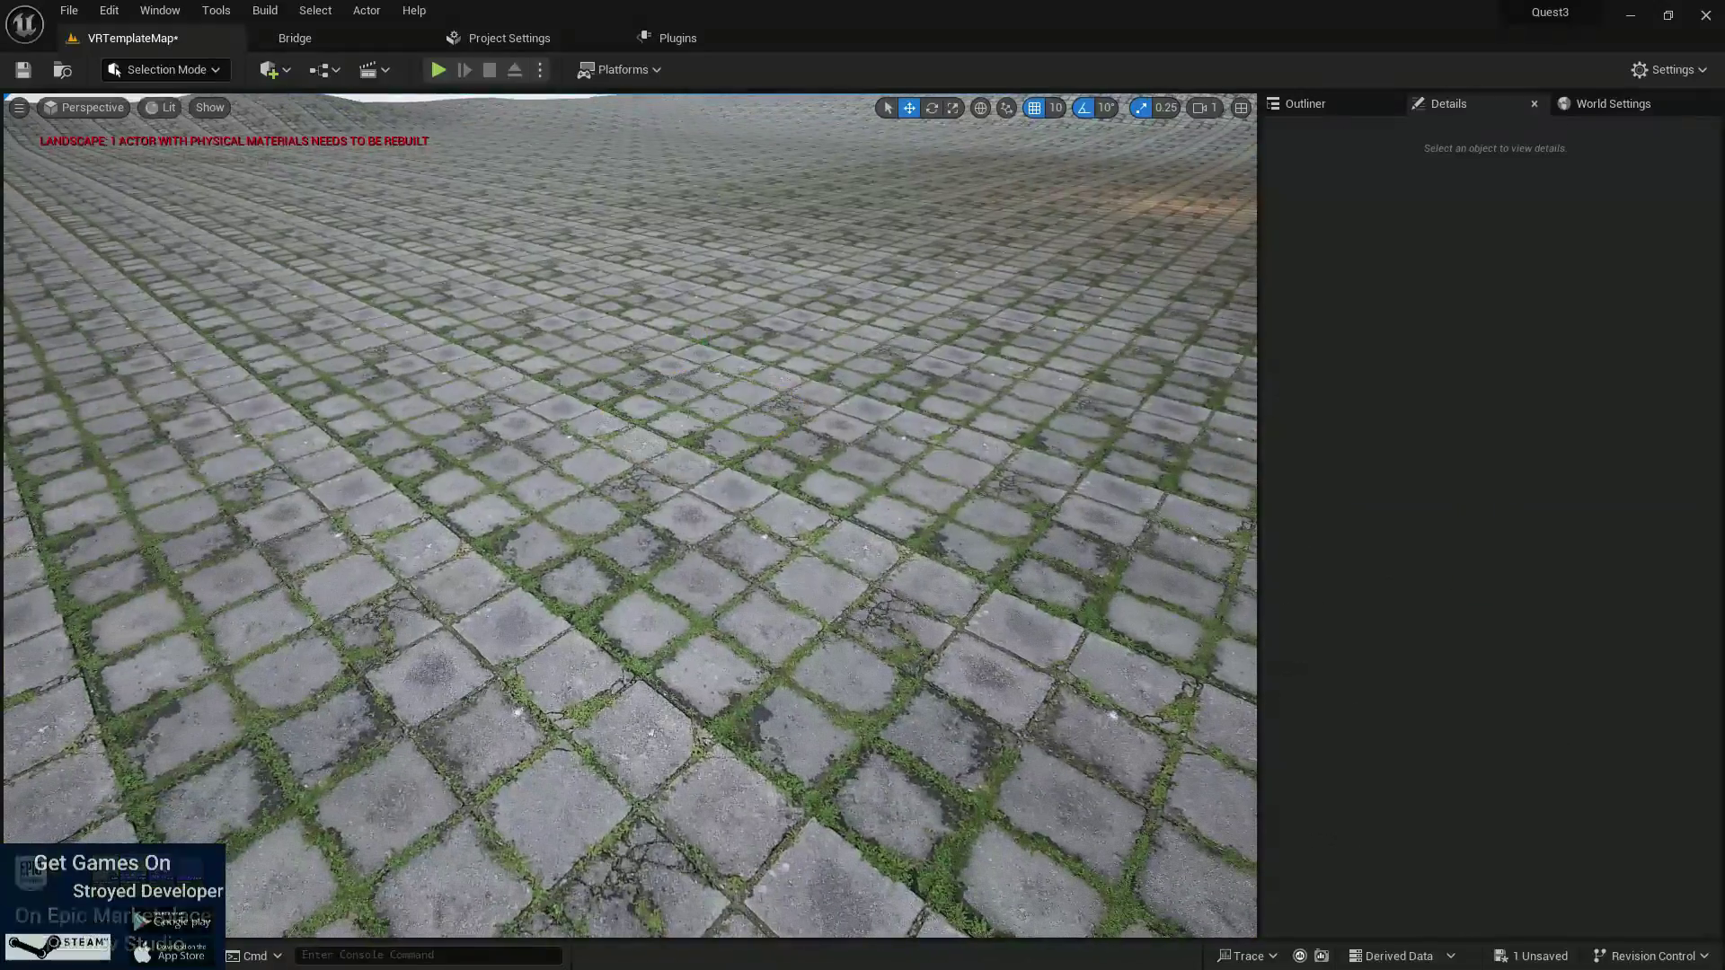
left_click(166, 70)
key("ctrl+space")
left_click_drag(597, 678, 504, 588)
Add a second wooden pallet, tilt it by 10 degrees and lean it on the first one.
key("ctrl+space")
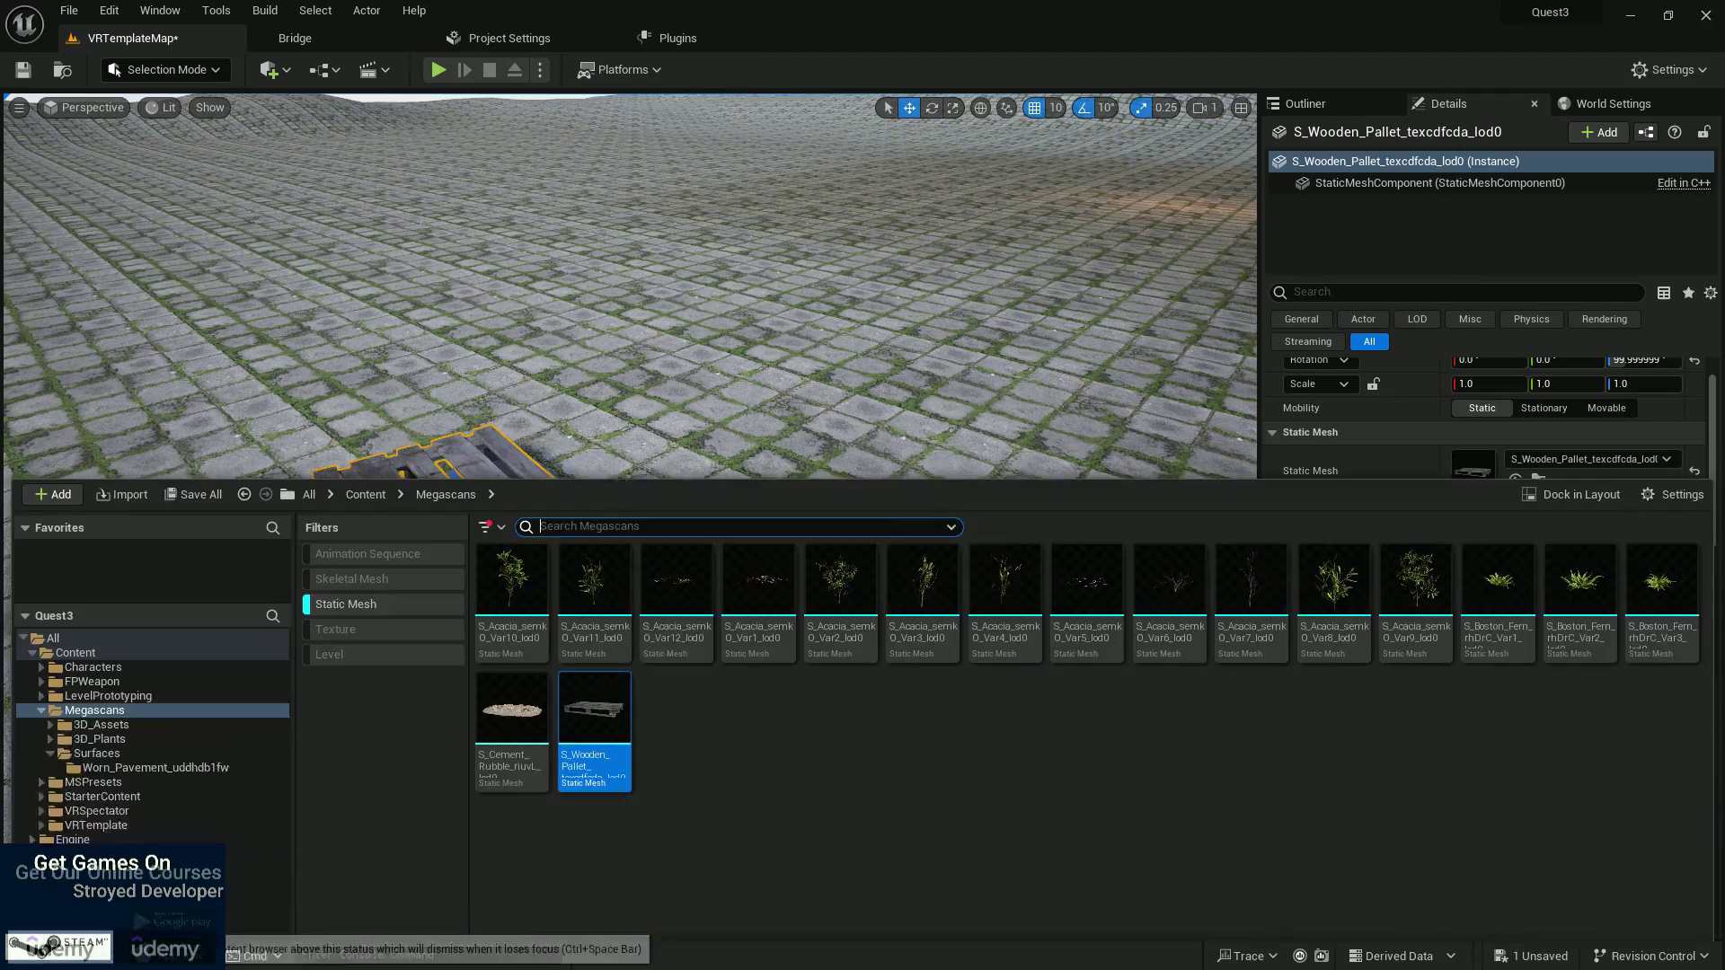
left_click_drag(586, 760, 504, 539)
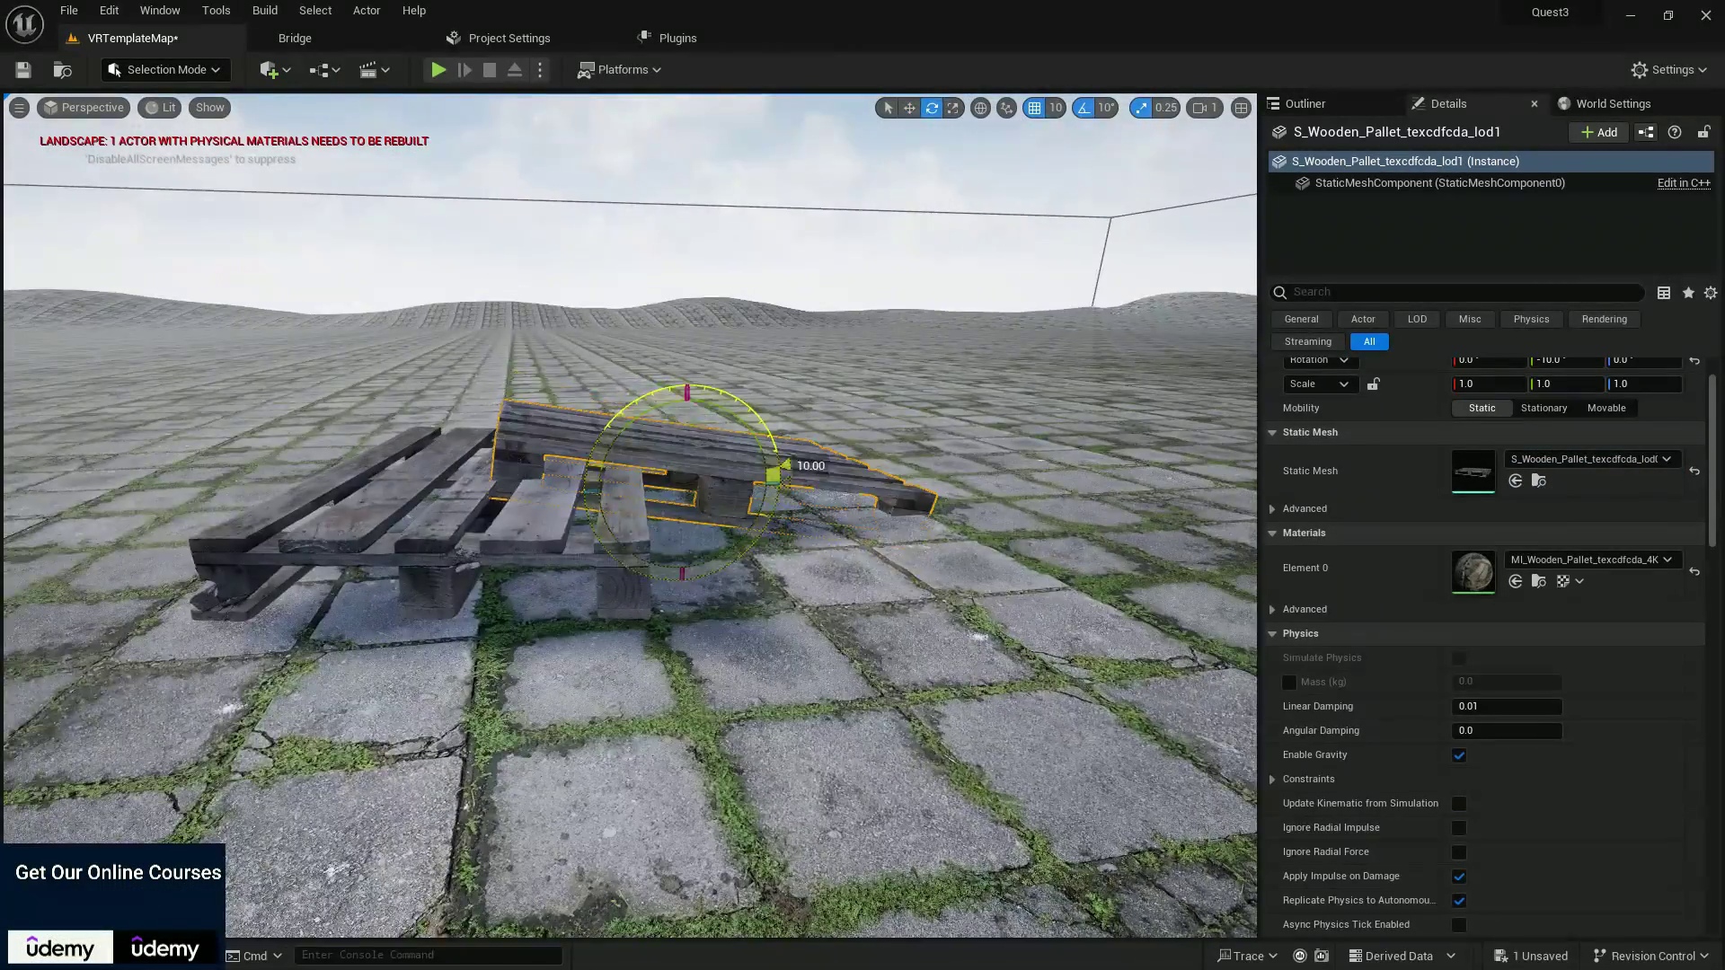
key("w")
key("f")
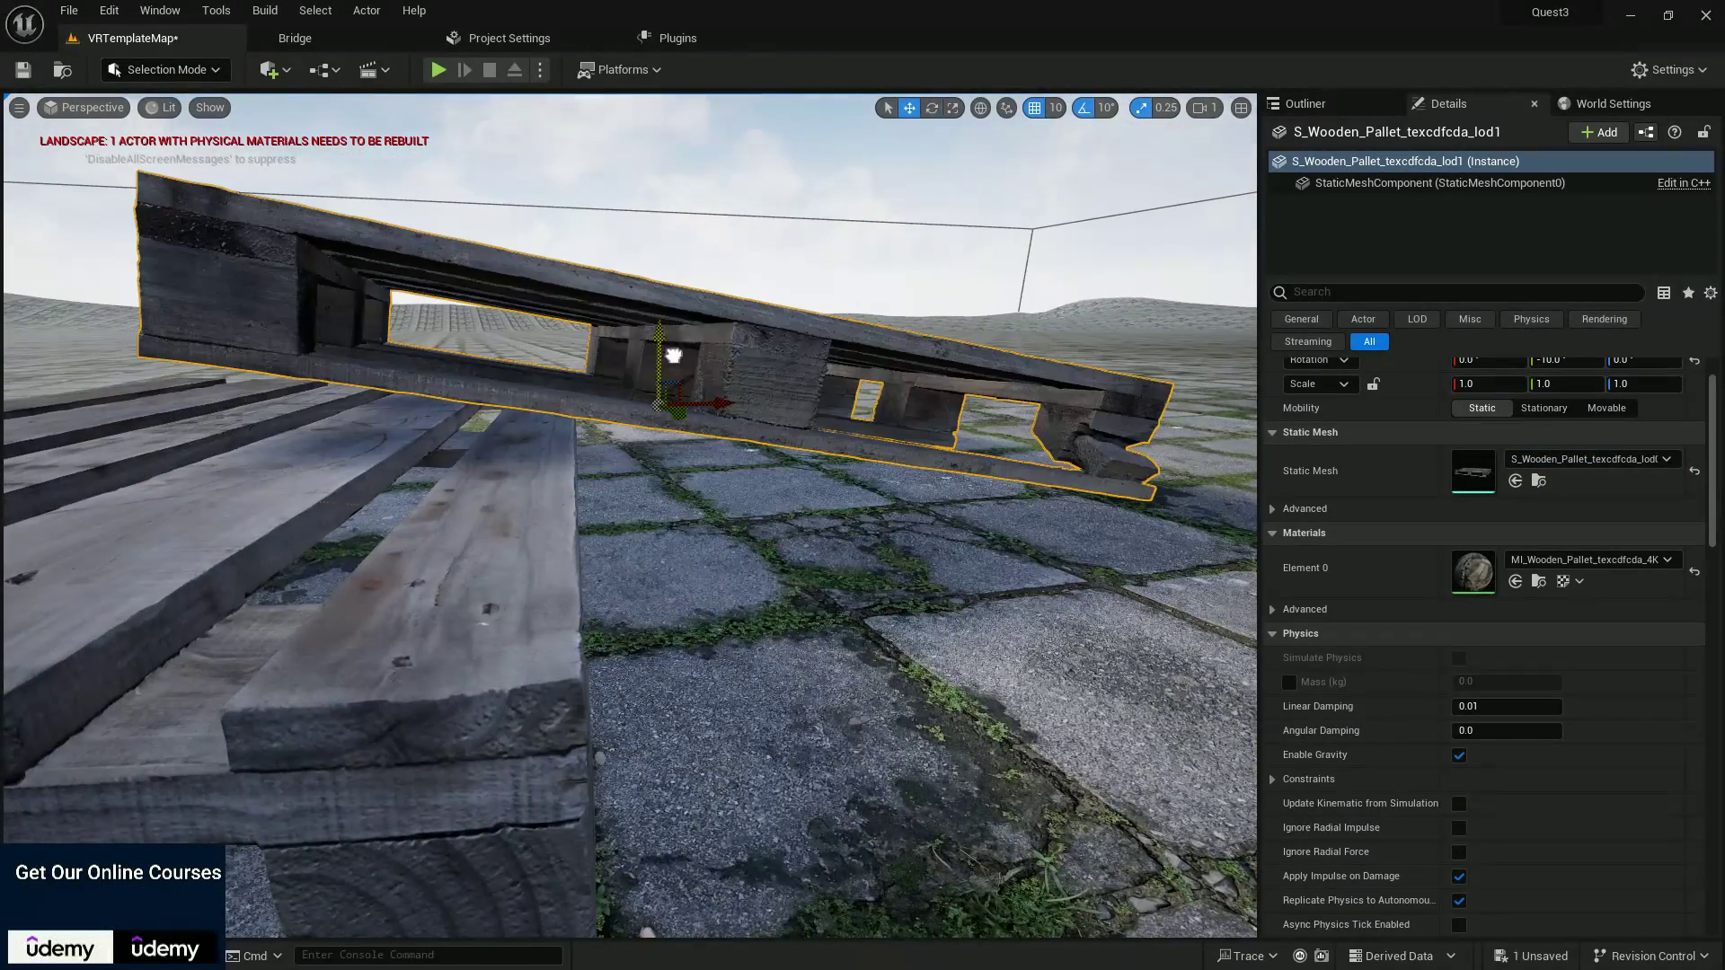
left_click_drag(674, 354, 721, 367)
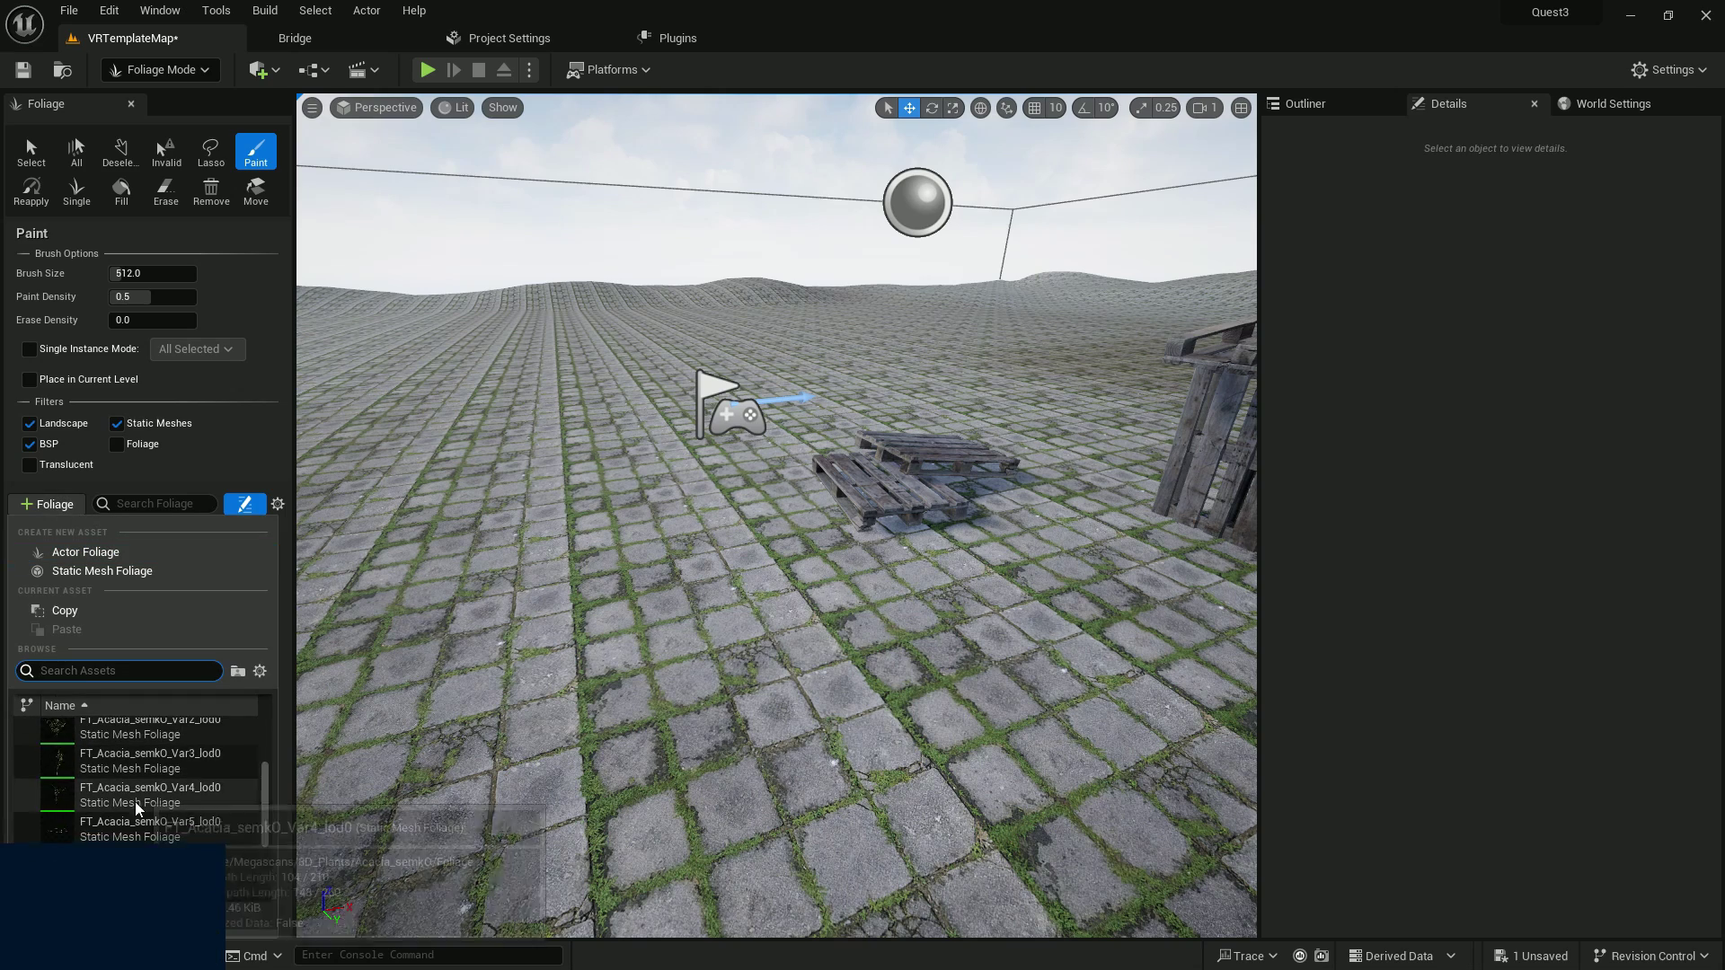
Add the S_Cement_Rubble mesh as a foliage type and limit the painting filters to Landscape only.
left_click(160, 10)
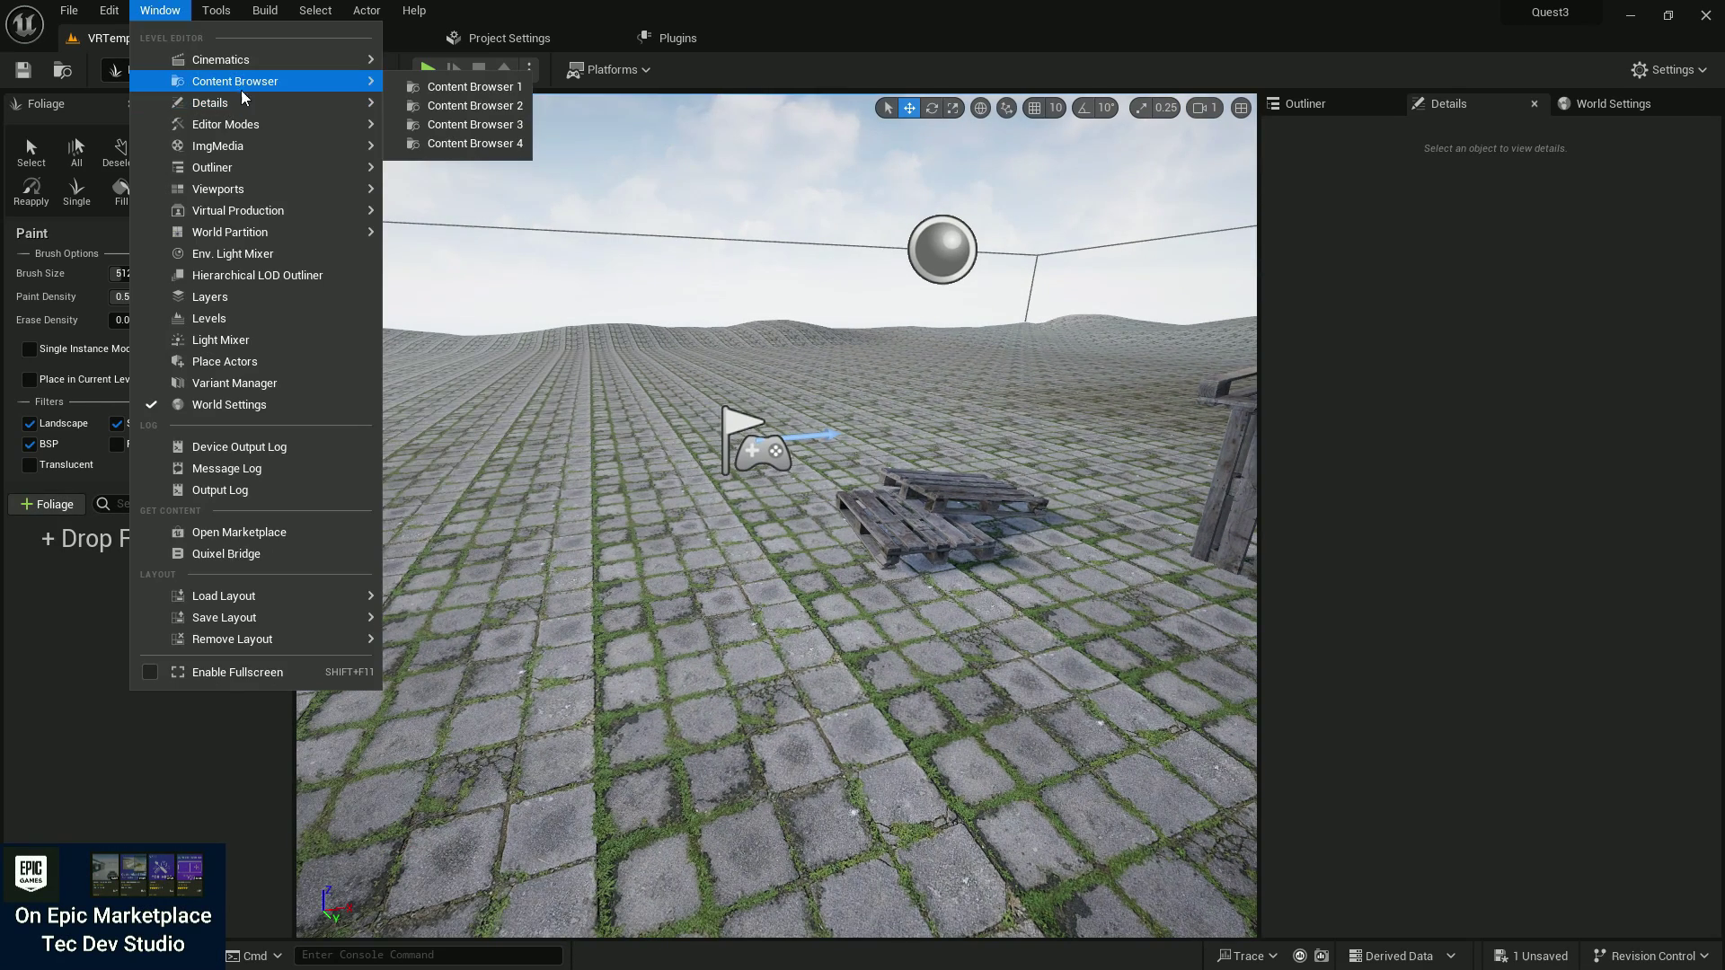
key("Escape")
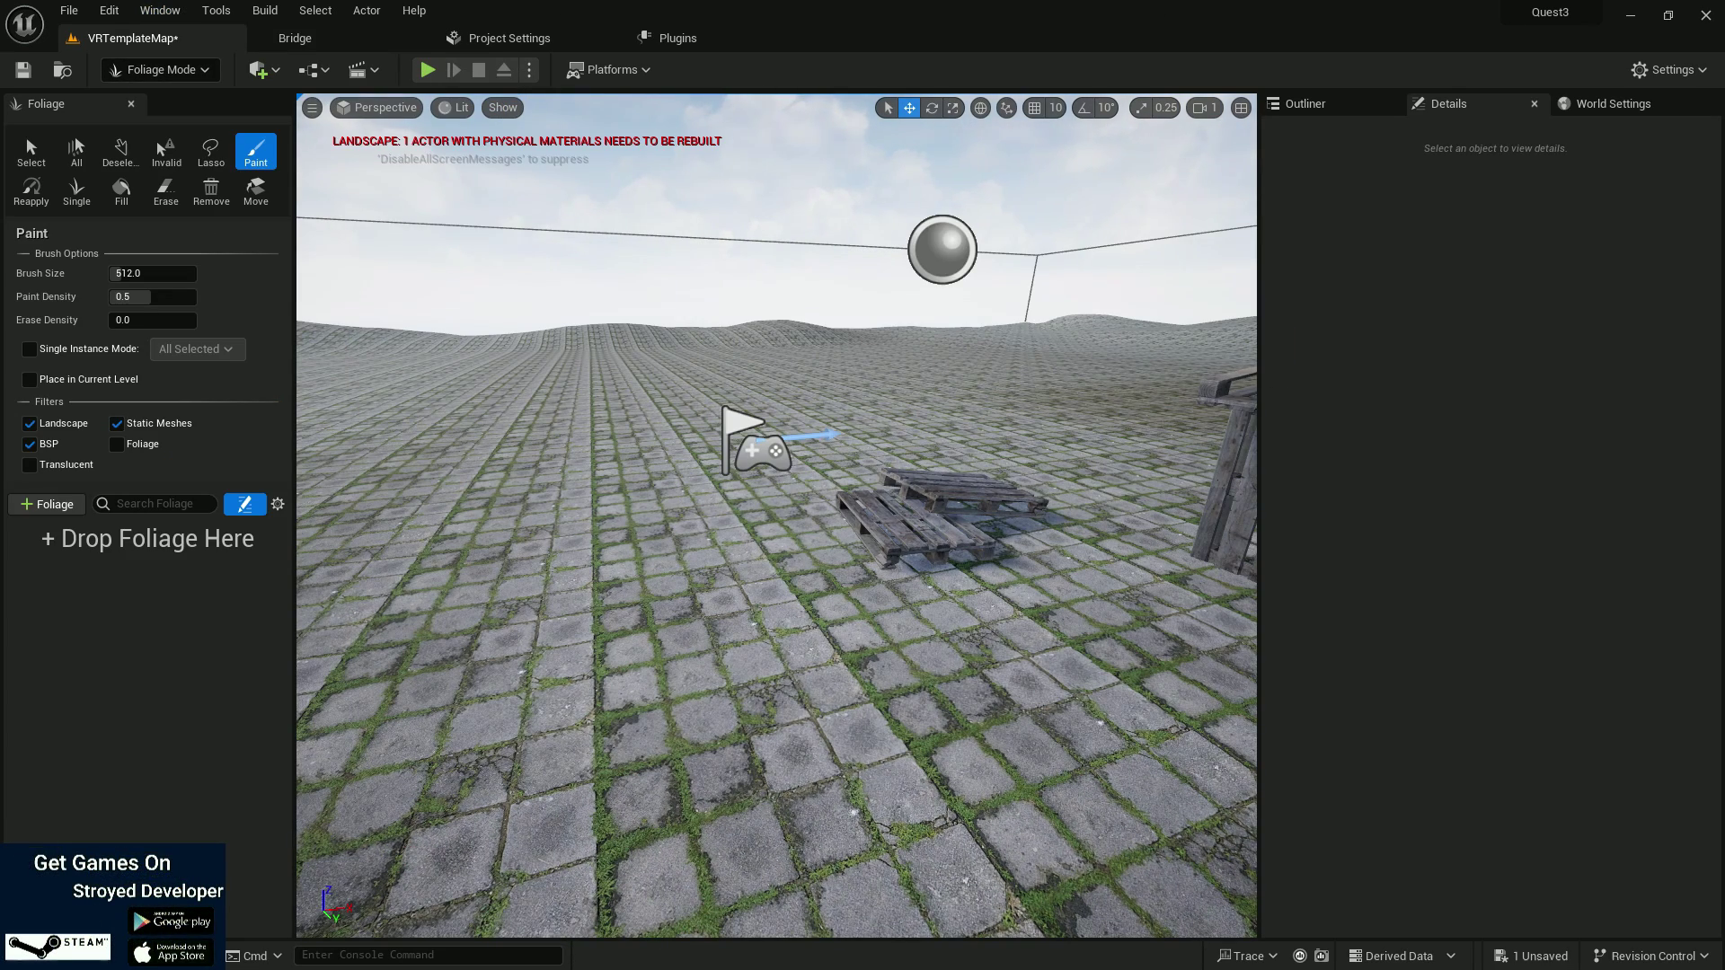
left_click_drag(36, 611, 54, 575)
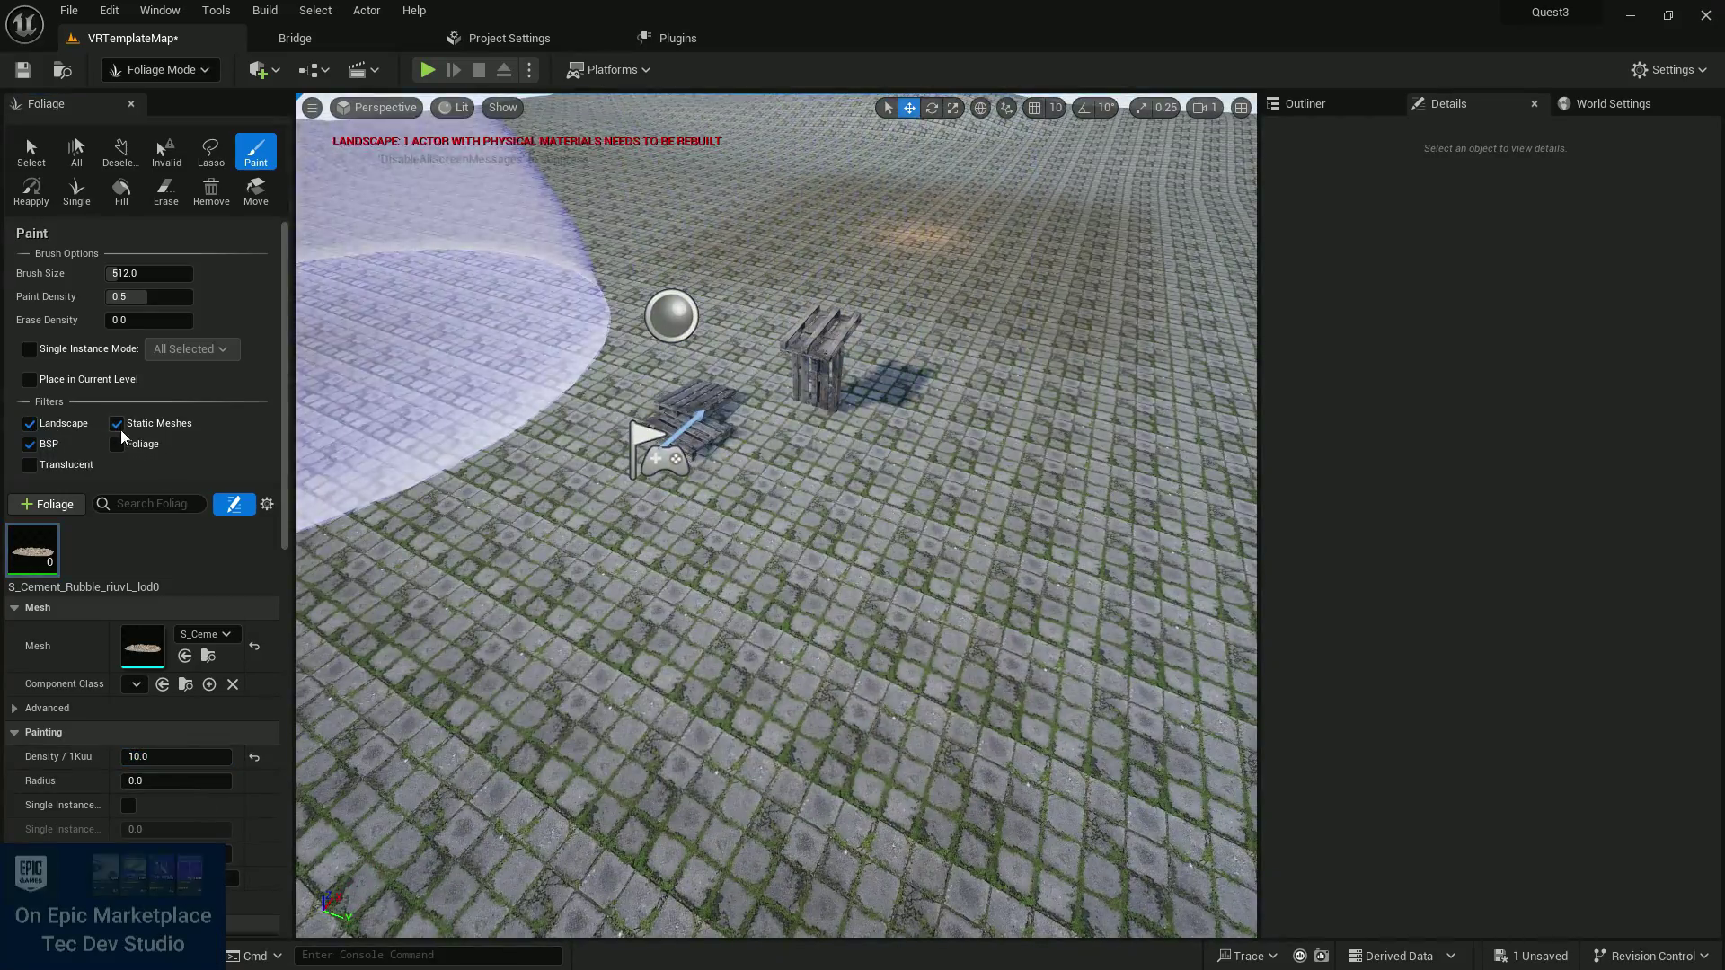
left_click(30, 444)
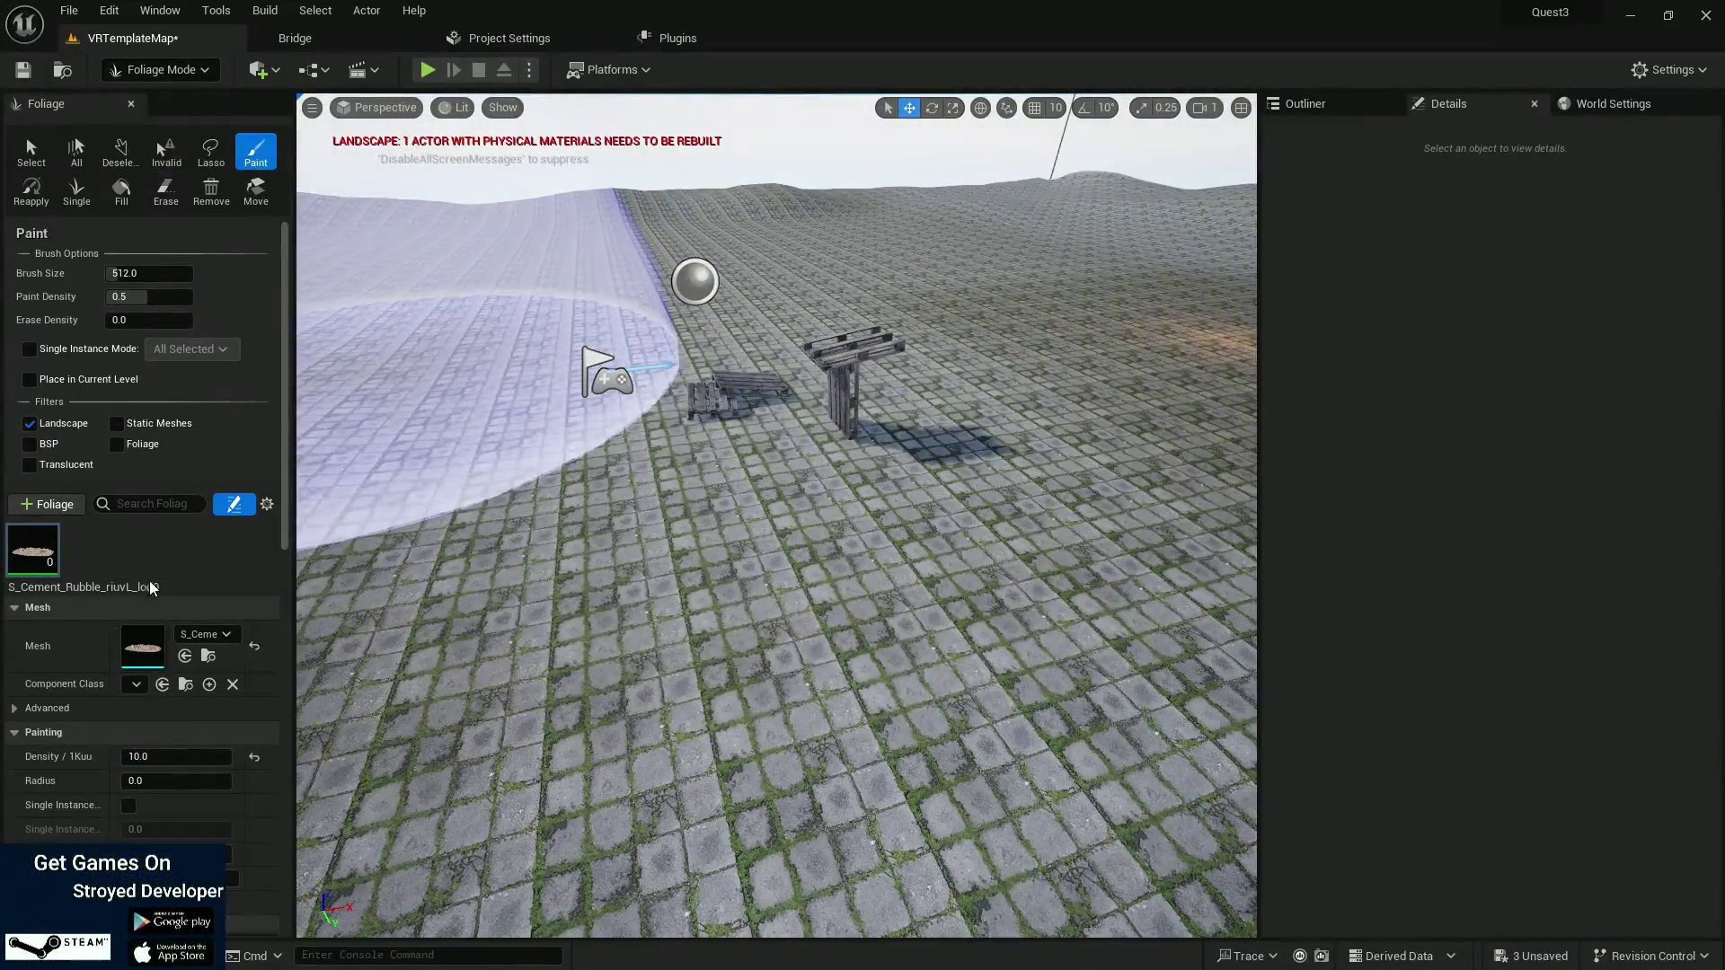
Set the cement rubble's painting density to 100 and the foliage brush size to 300.
left_click(176, 757)
type("100")
key("Return")
left_click(144, 274)
type("300")
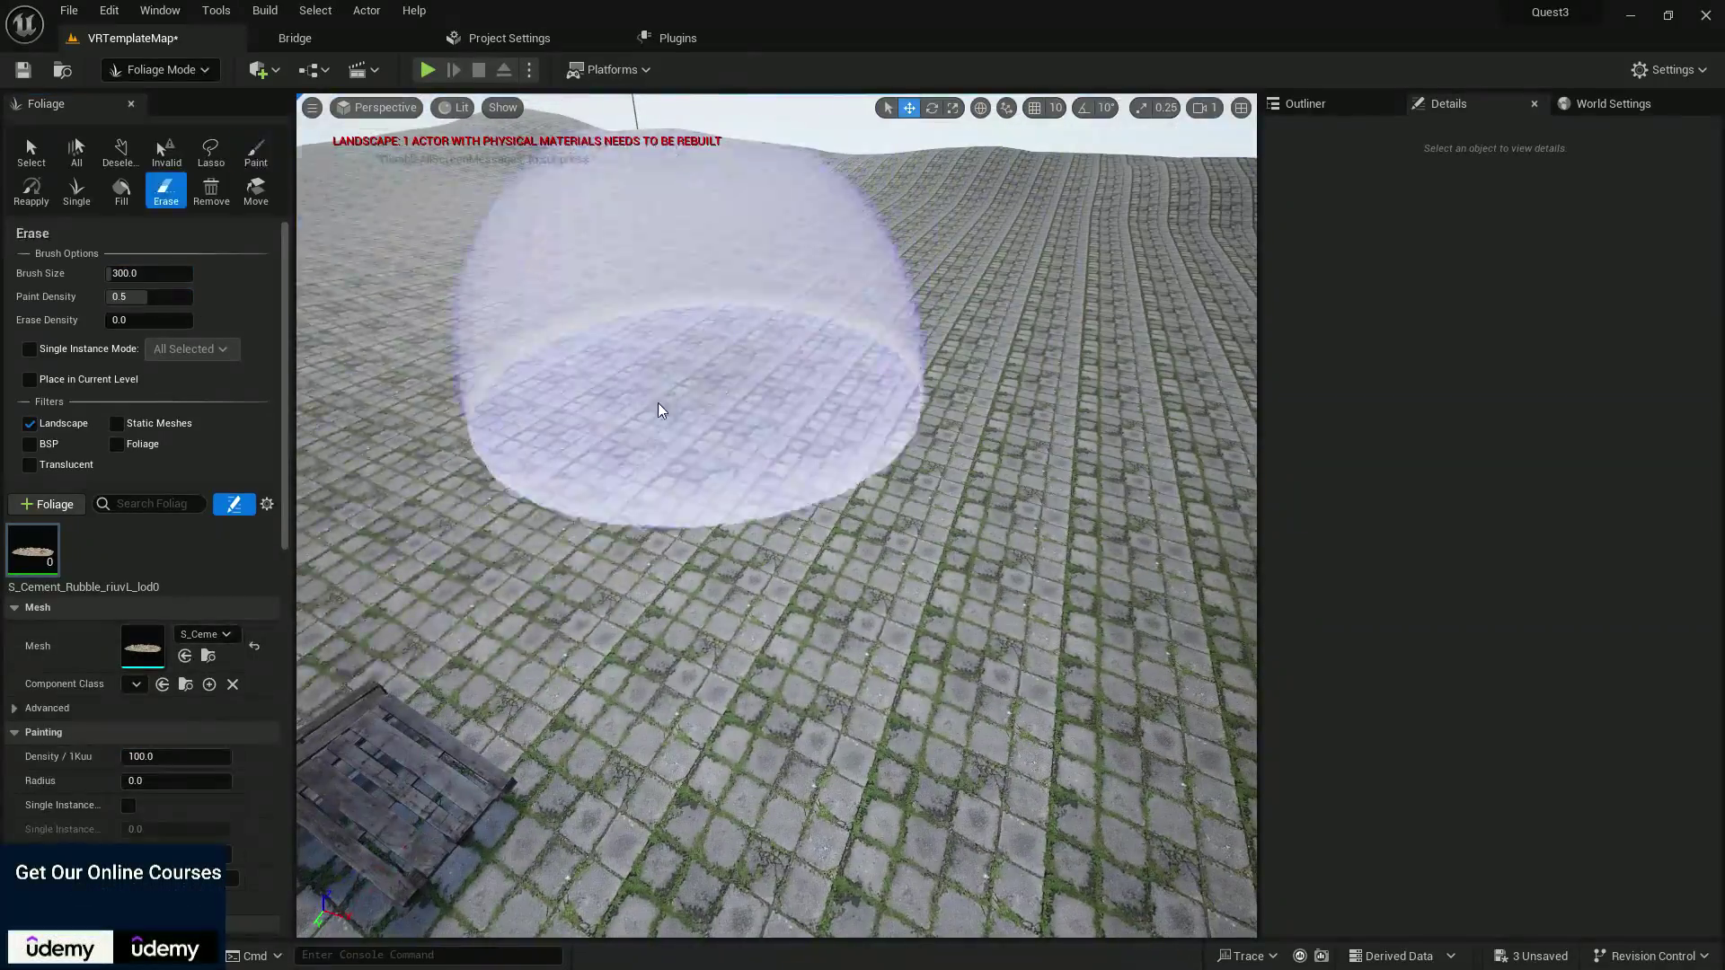
Raise the cement rubble's density to 800 and paint it over the landscape beside the wooden pallets.
left_click(182, 753)
type("800")
key("Return")
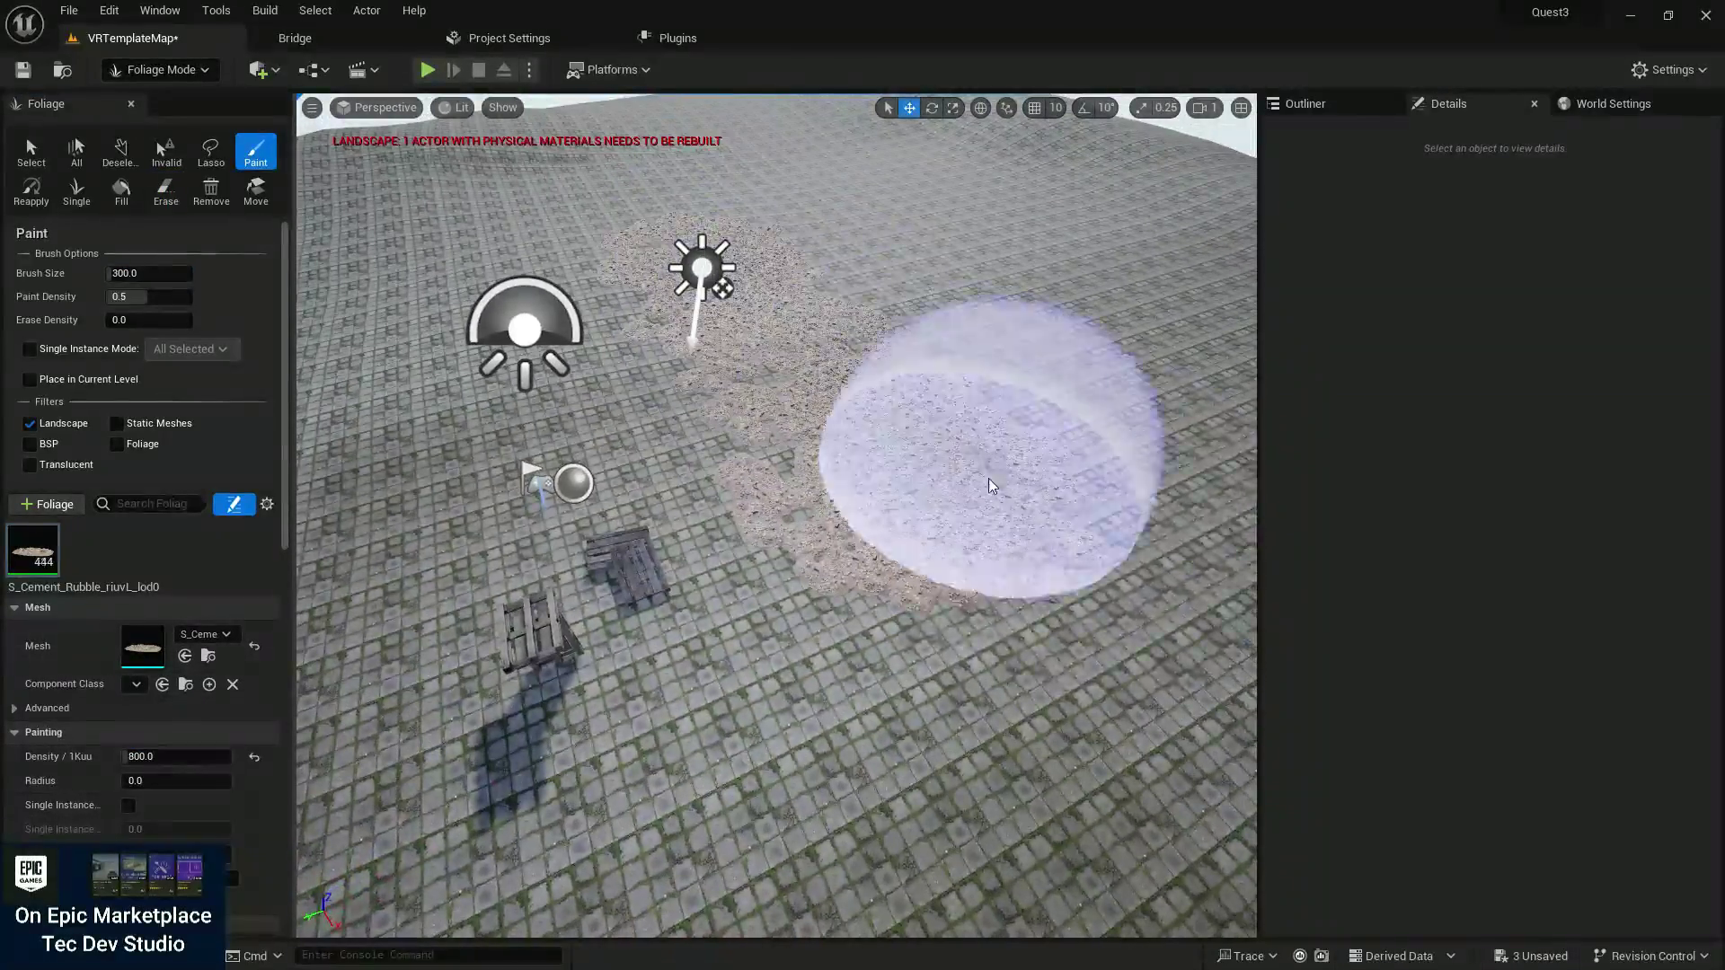
left_click_drag(995, 474, 971, 457)
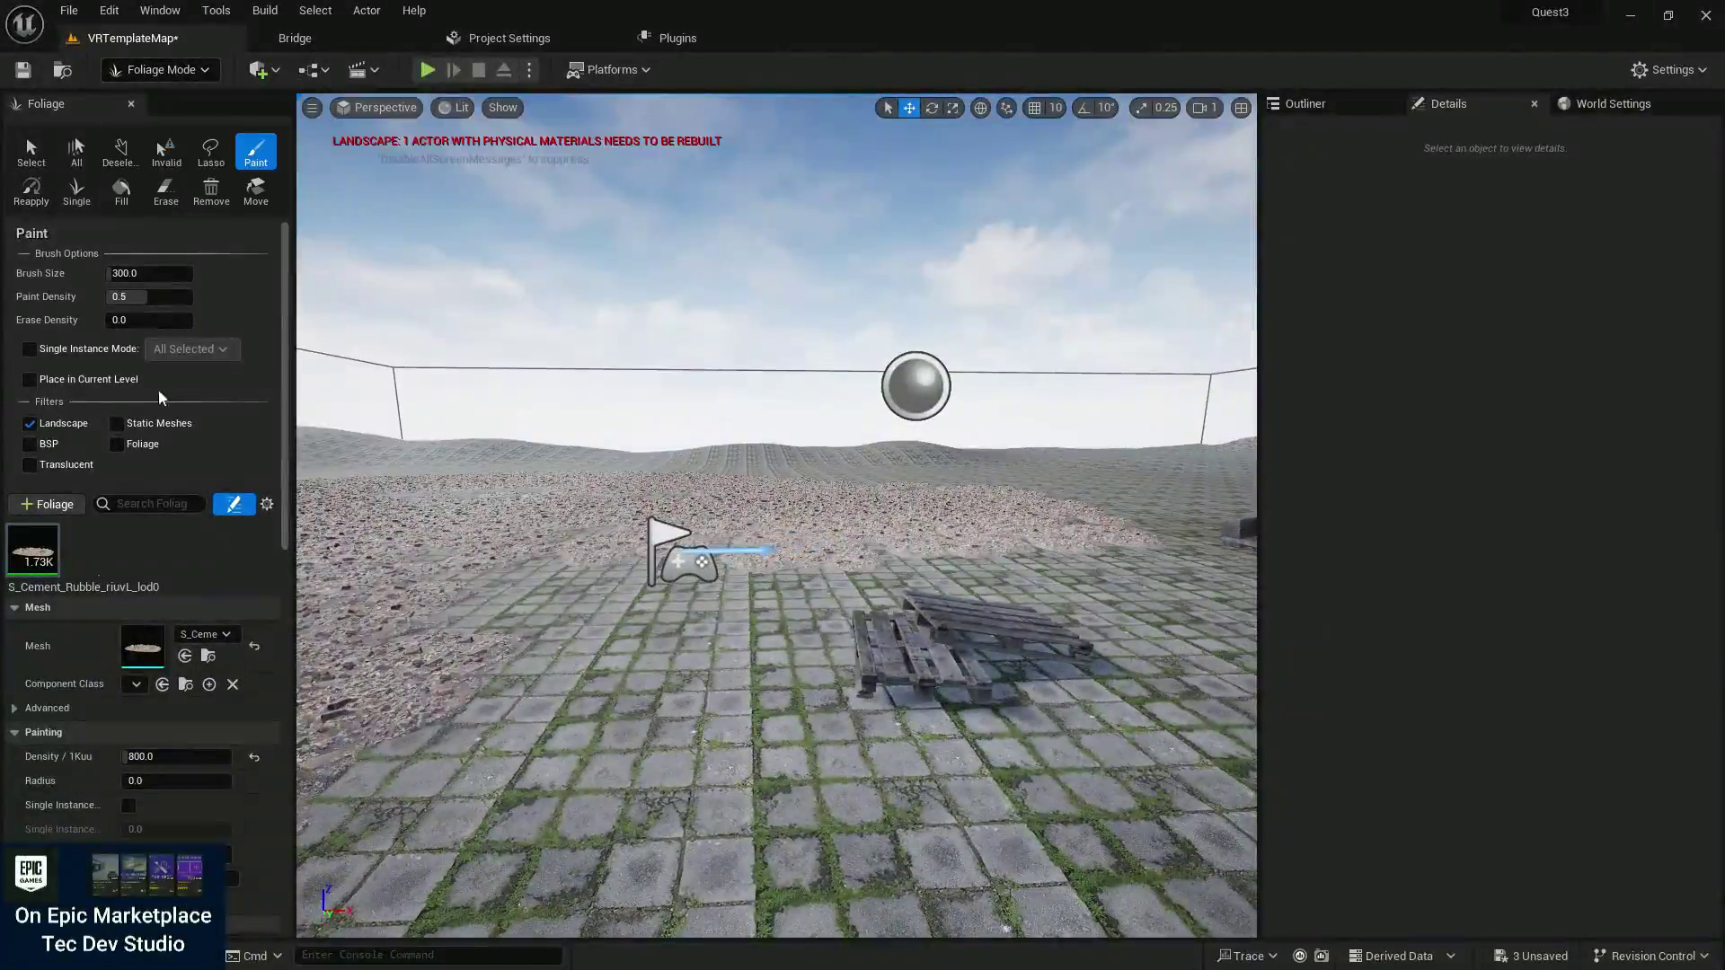
Add all twelve Acacia foliage types, paint them around the pallets with a brush size of 100, and save everything.
key("ctrl+space")
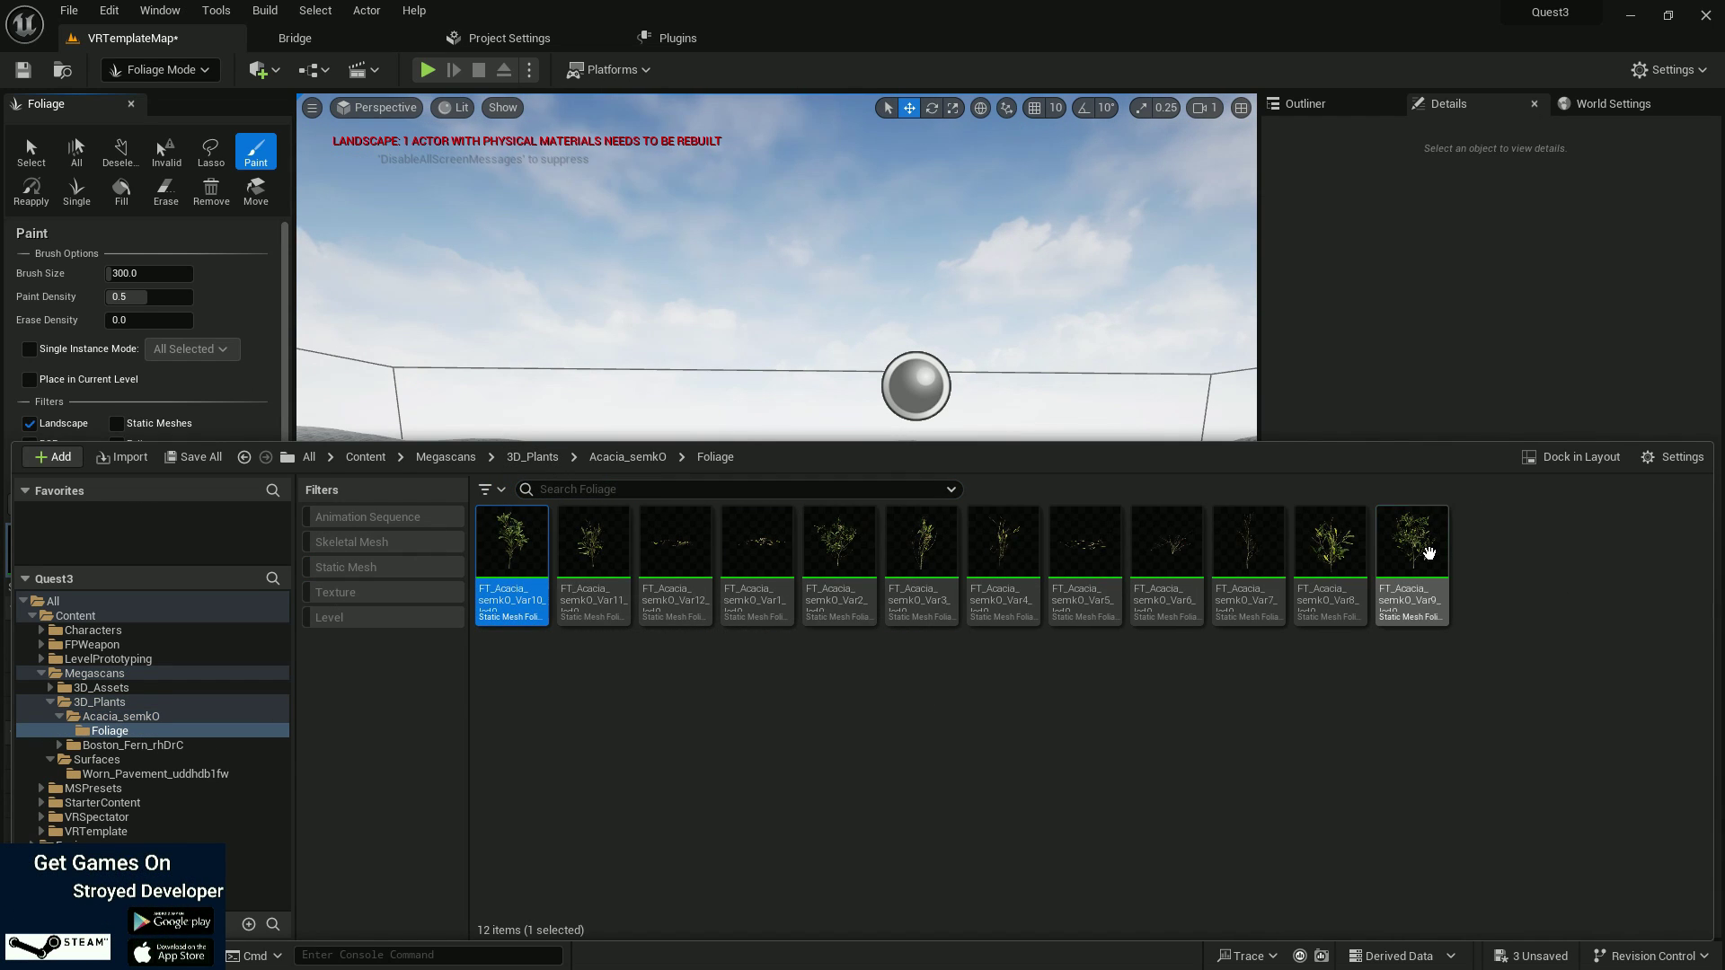
left_click(1428, 552, "shift")
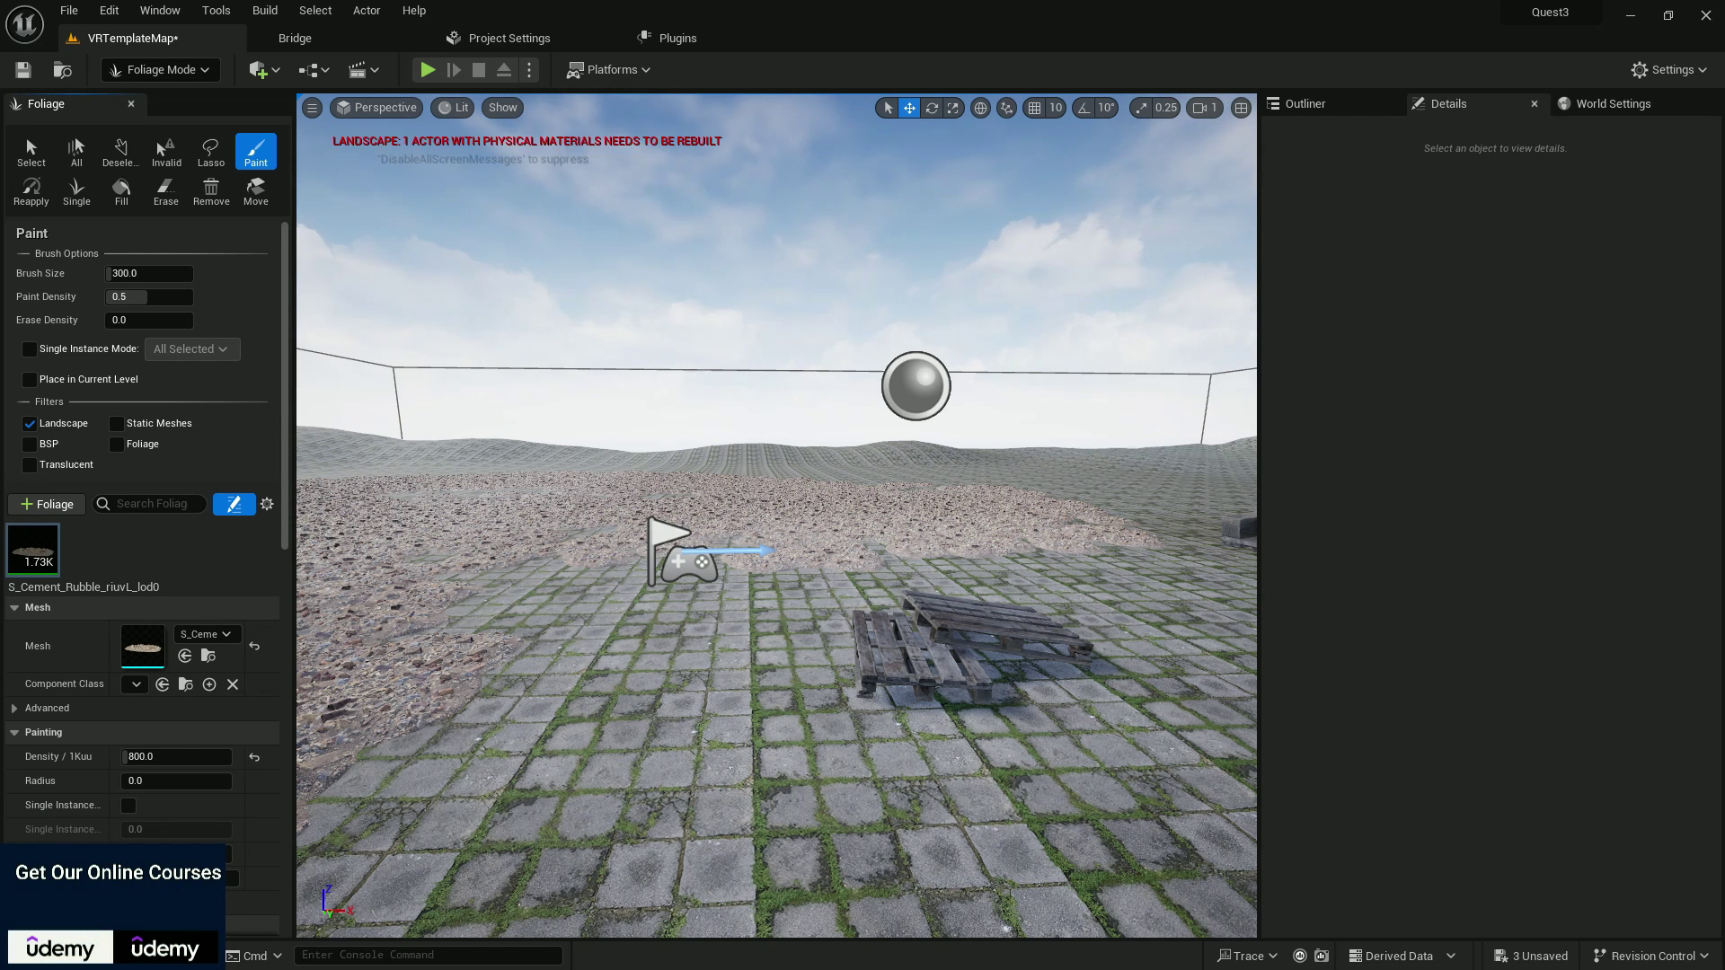
left_click_drag(135, 539, 108, 557)
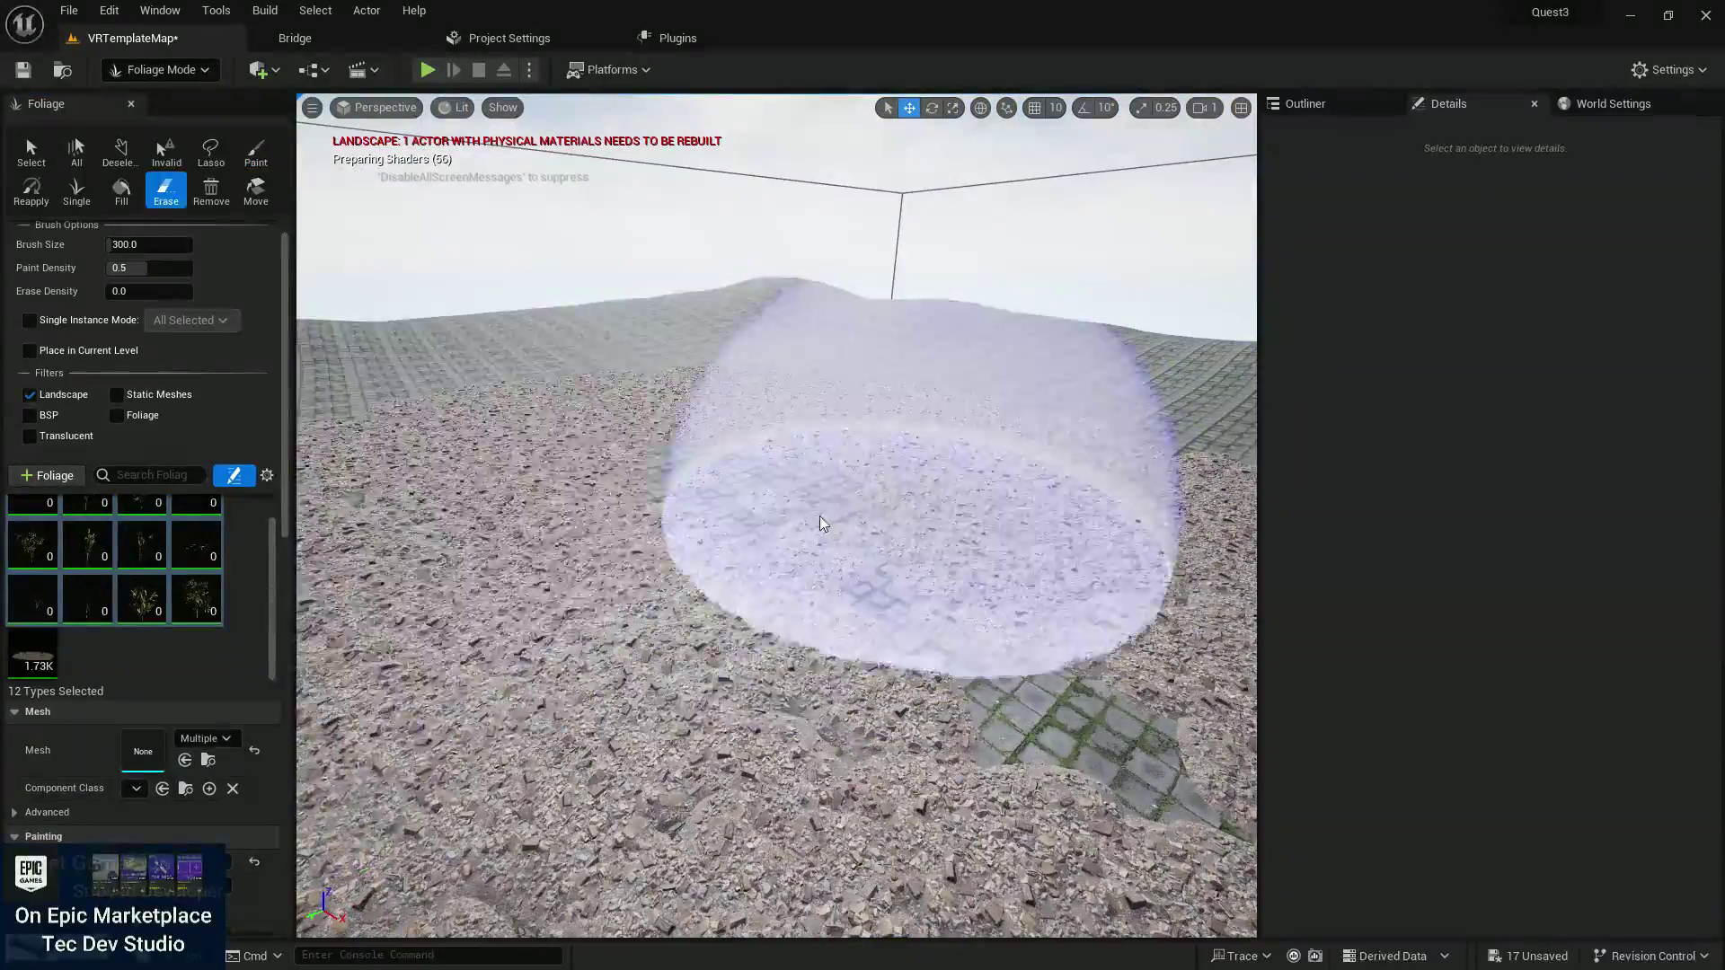
left_click(256, 153)
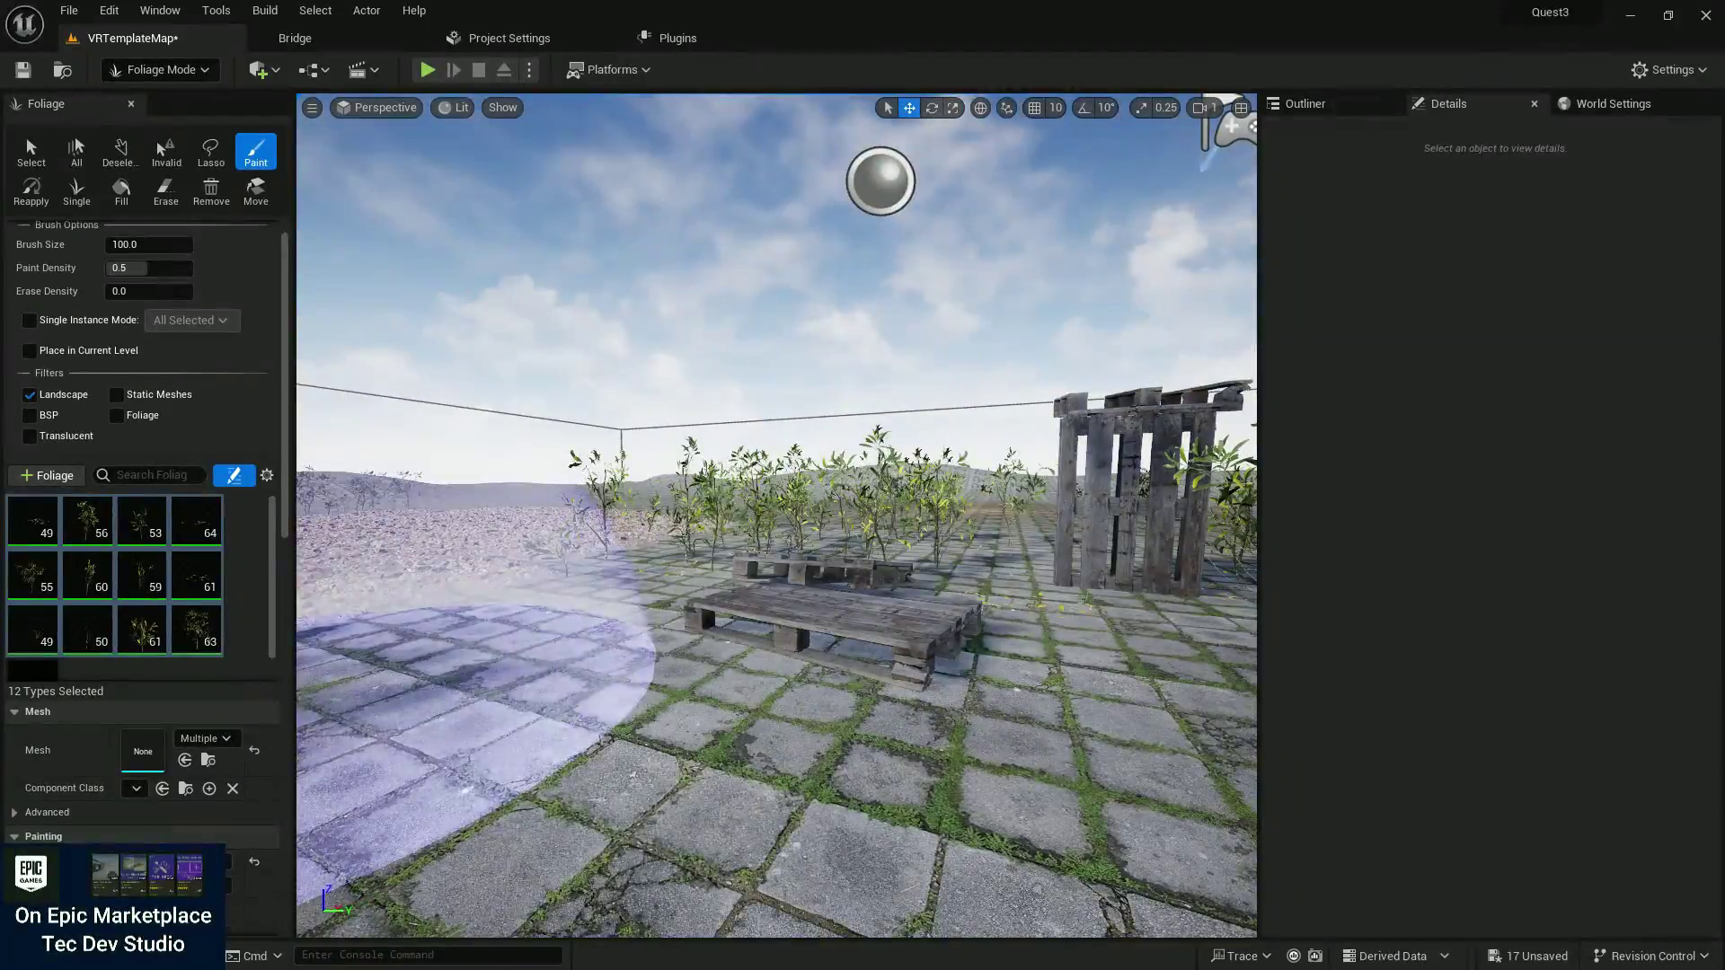
key("ctrl+shift+s")
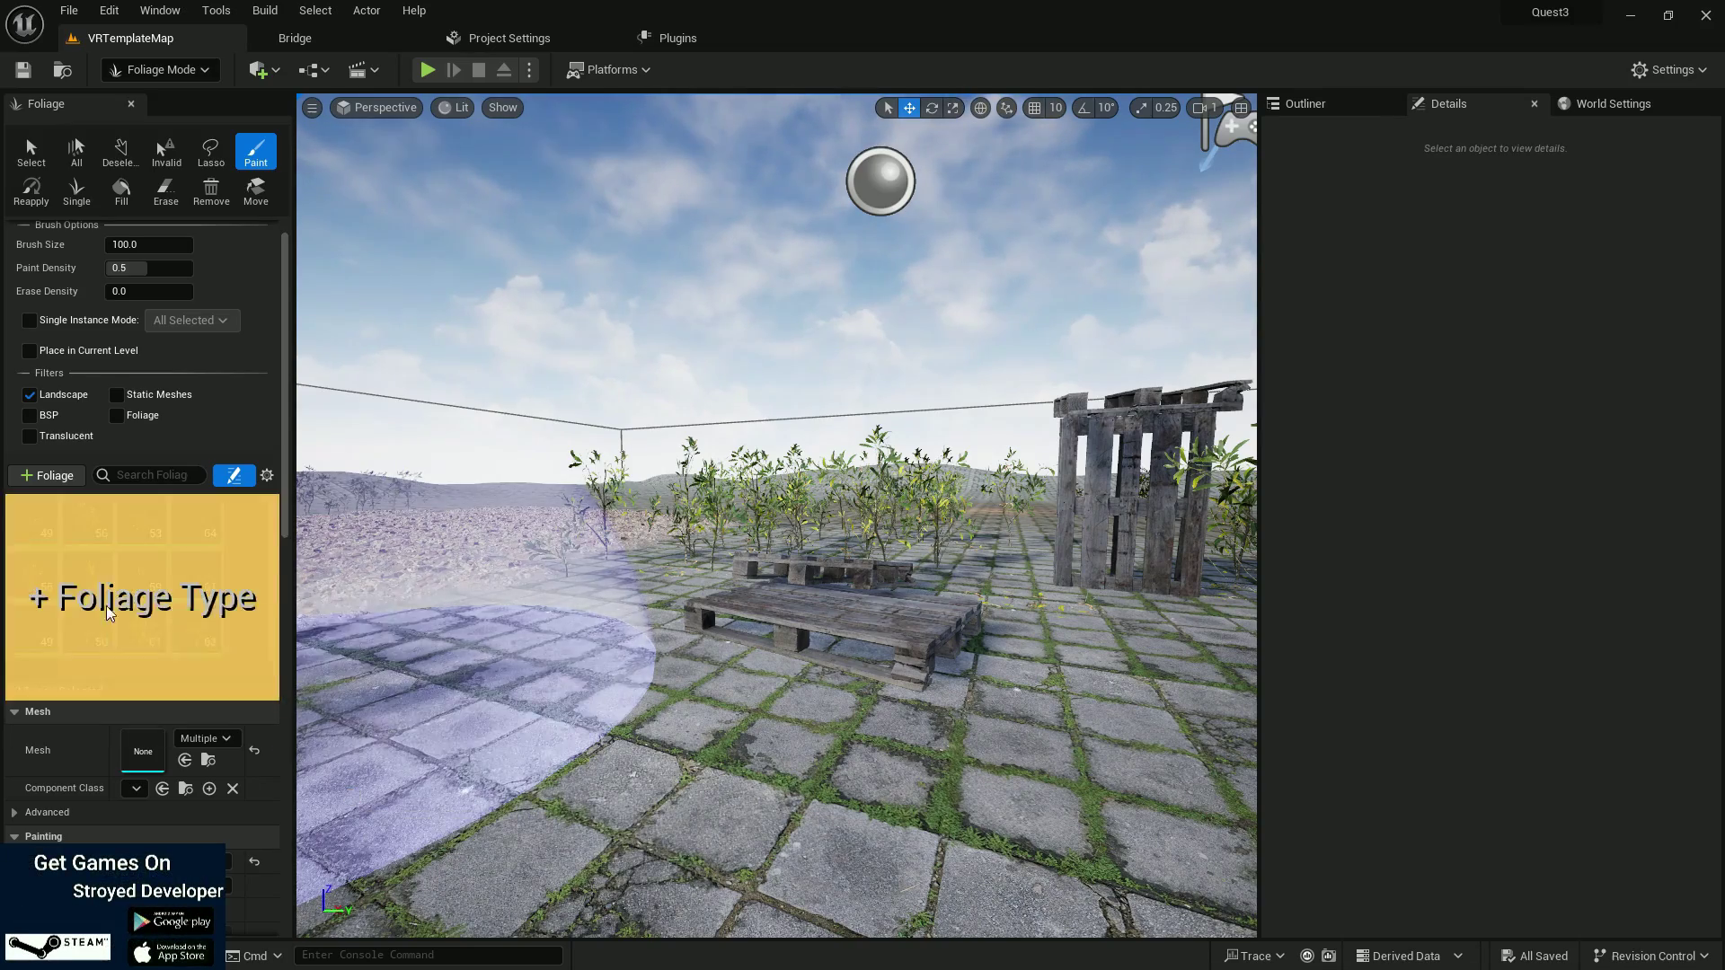
Add the three Boston Fern foliage types and paint ferns across the pavement and rubble around the pallets.
left_click_drag(135, 575, 179, 593)
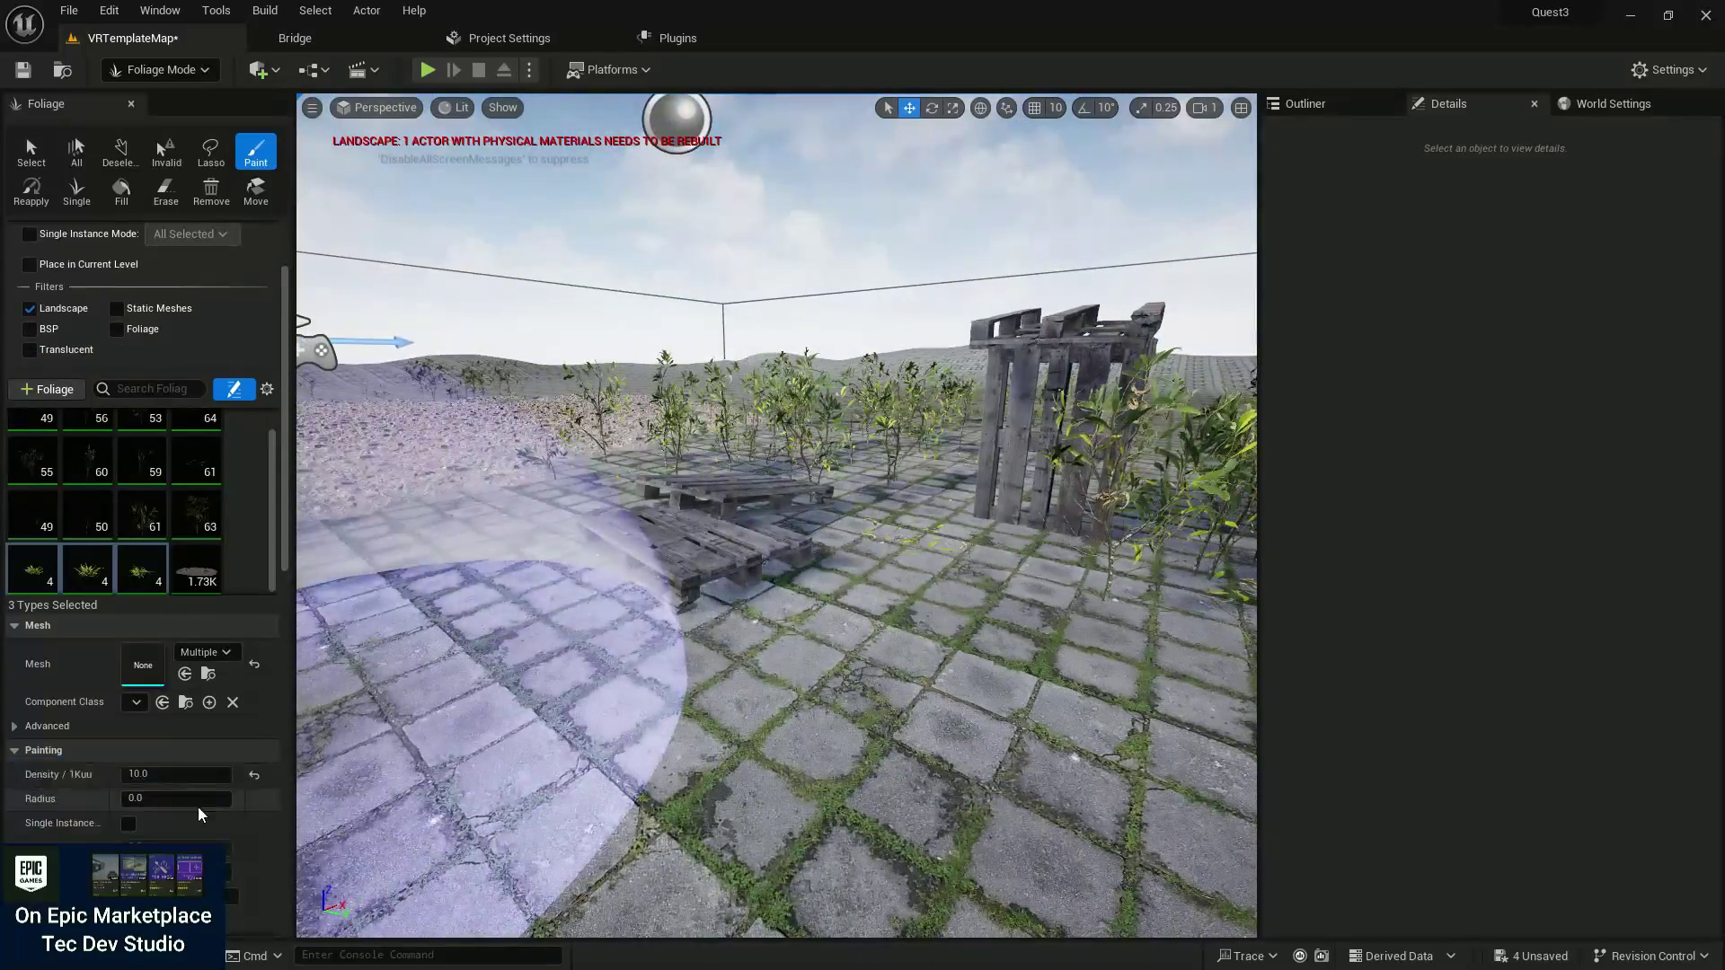
scroll(199, 814, "down", 1)
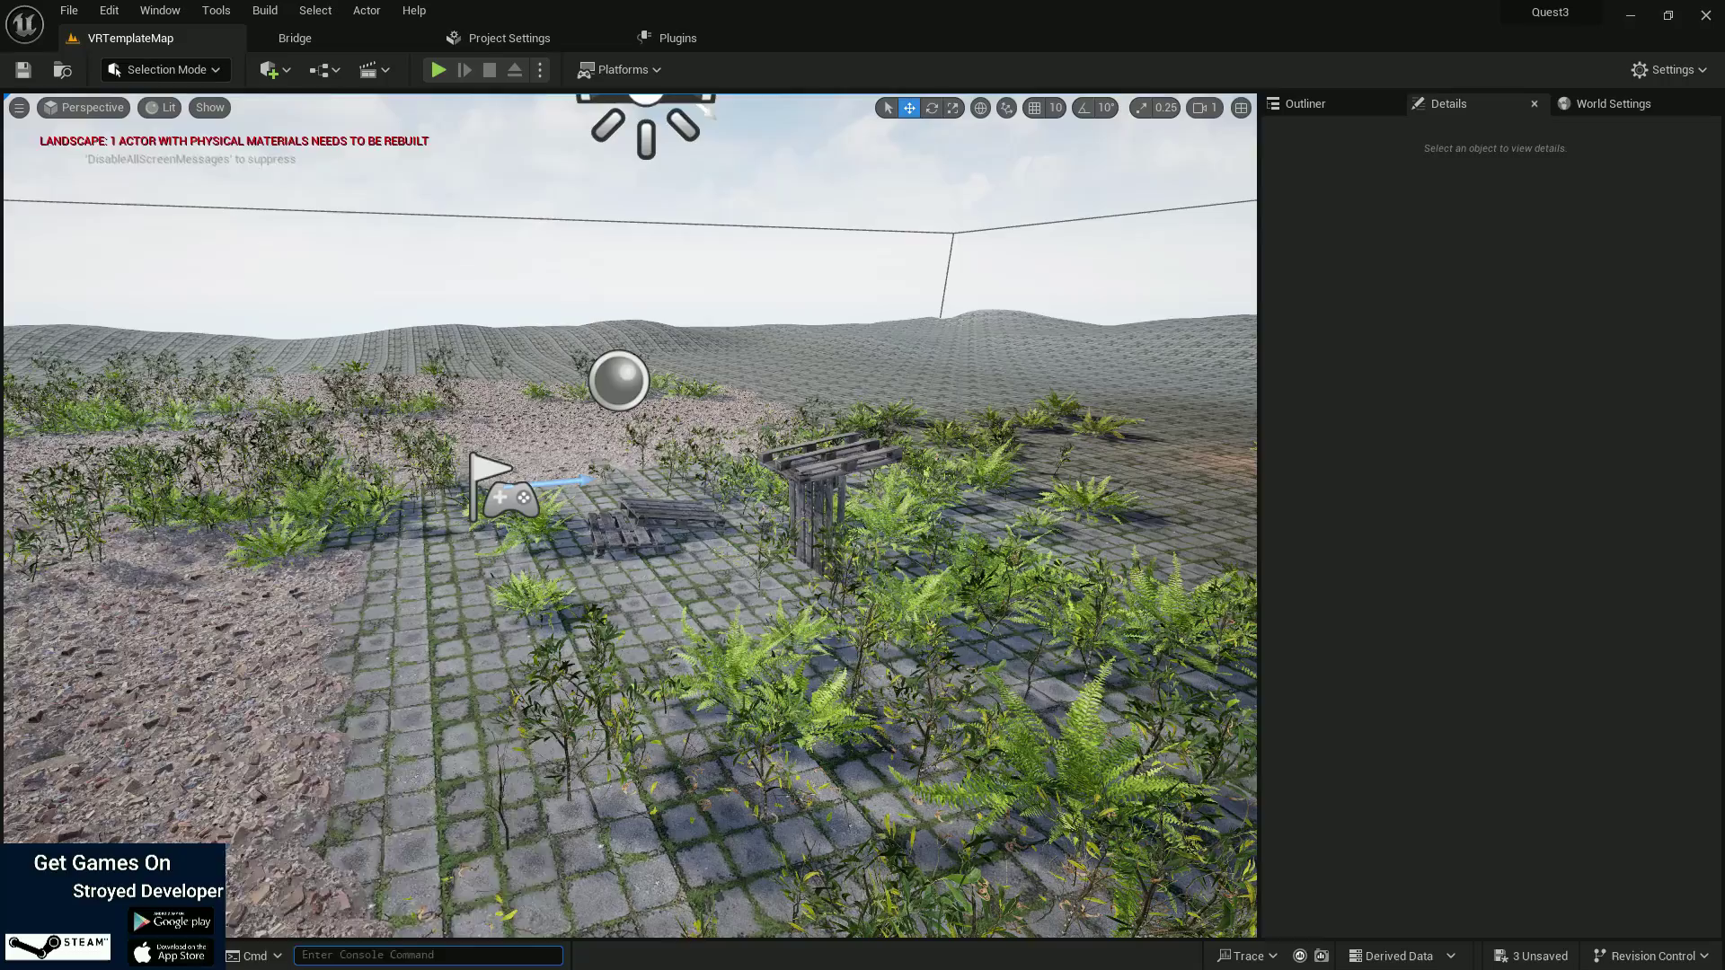
Run the console command "stat unit" to display the viewport's performance timings.
type("stat unit")
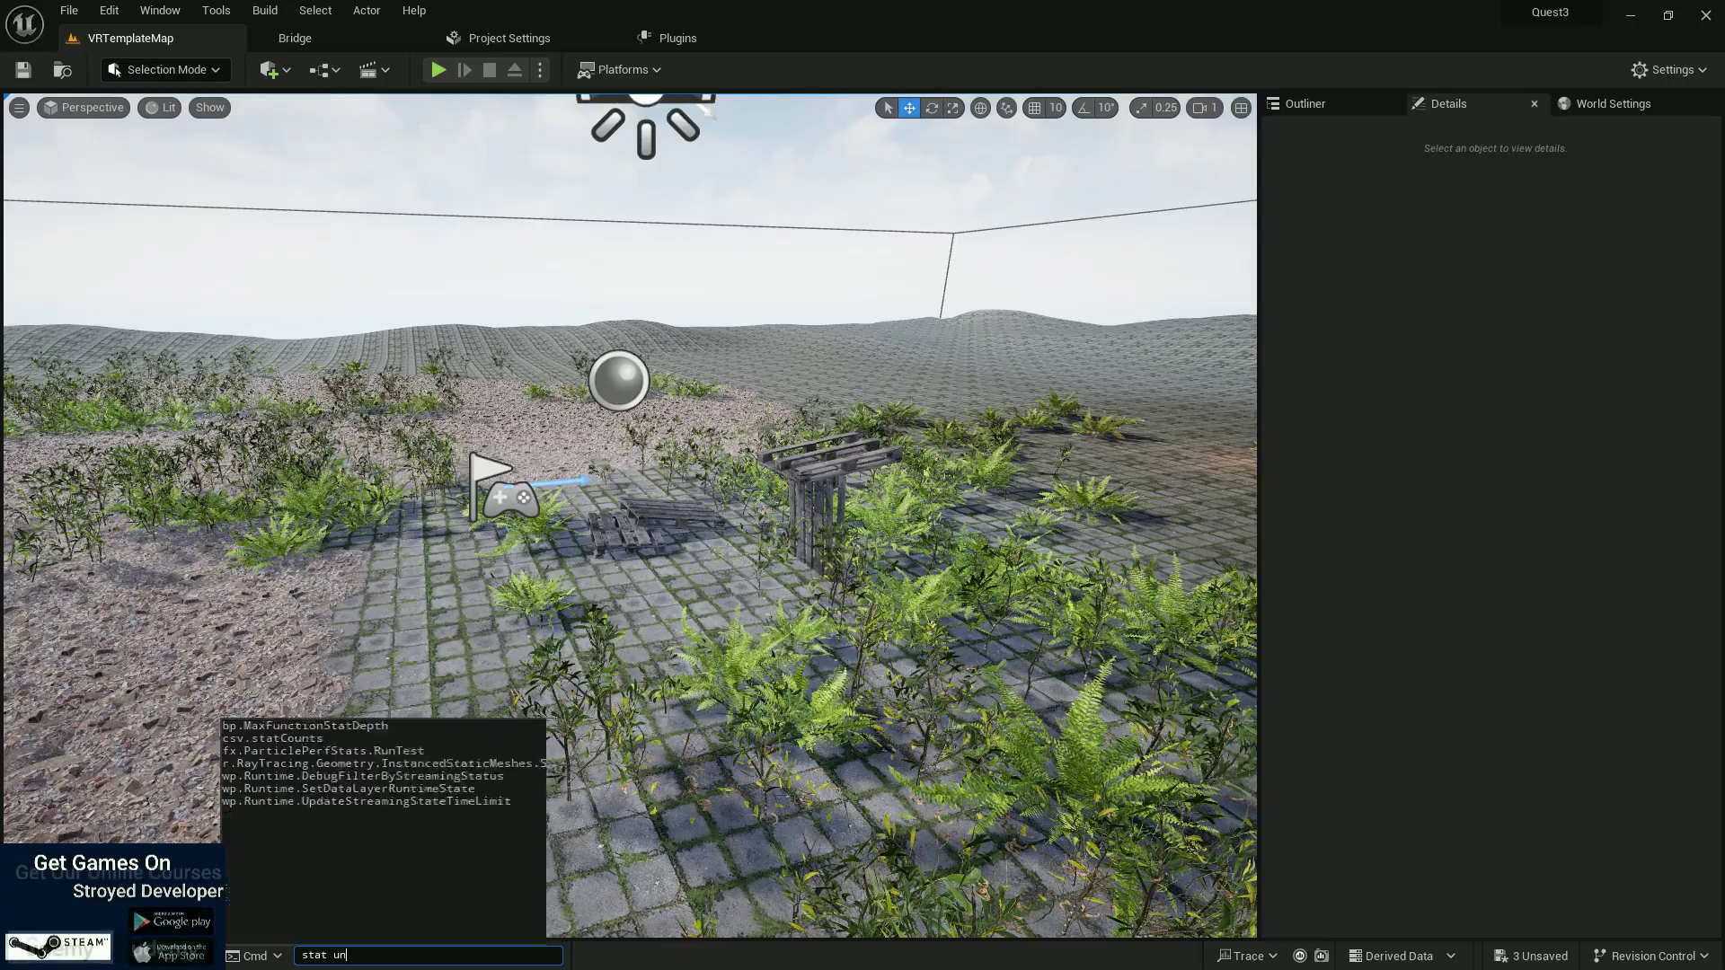
key("Return")
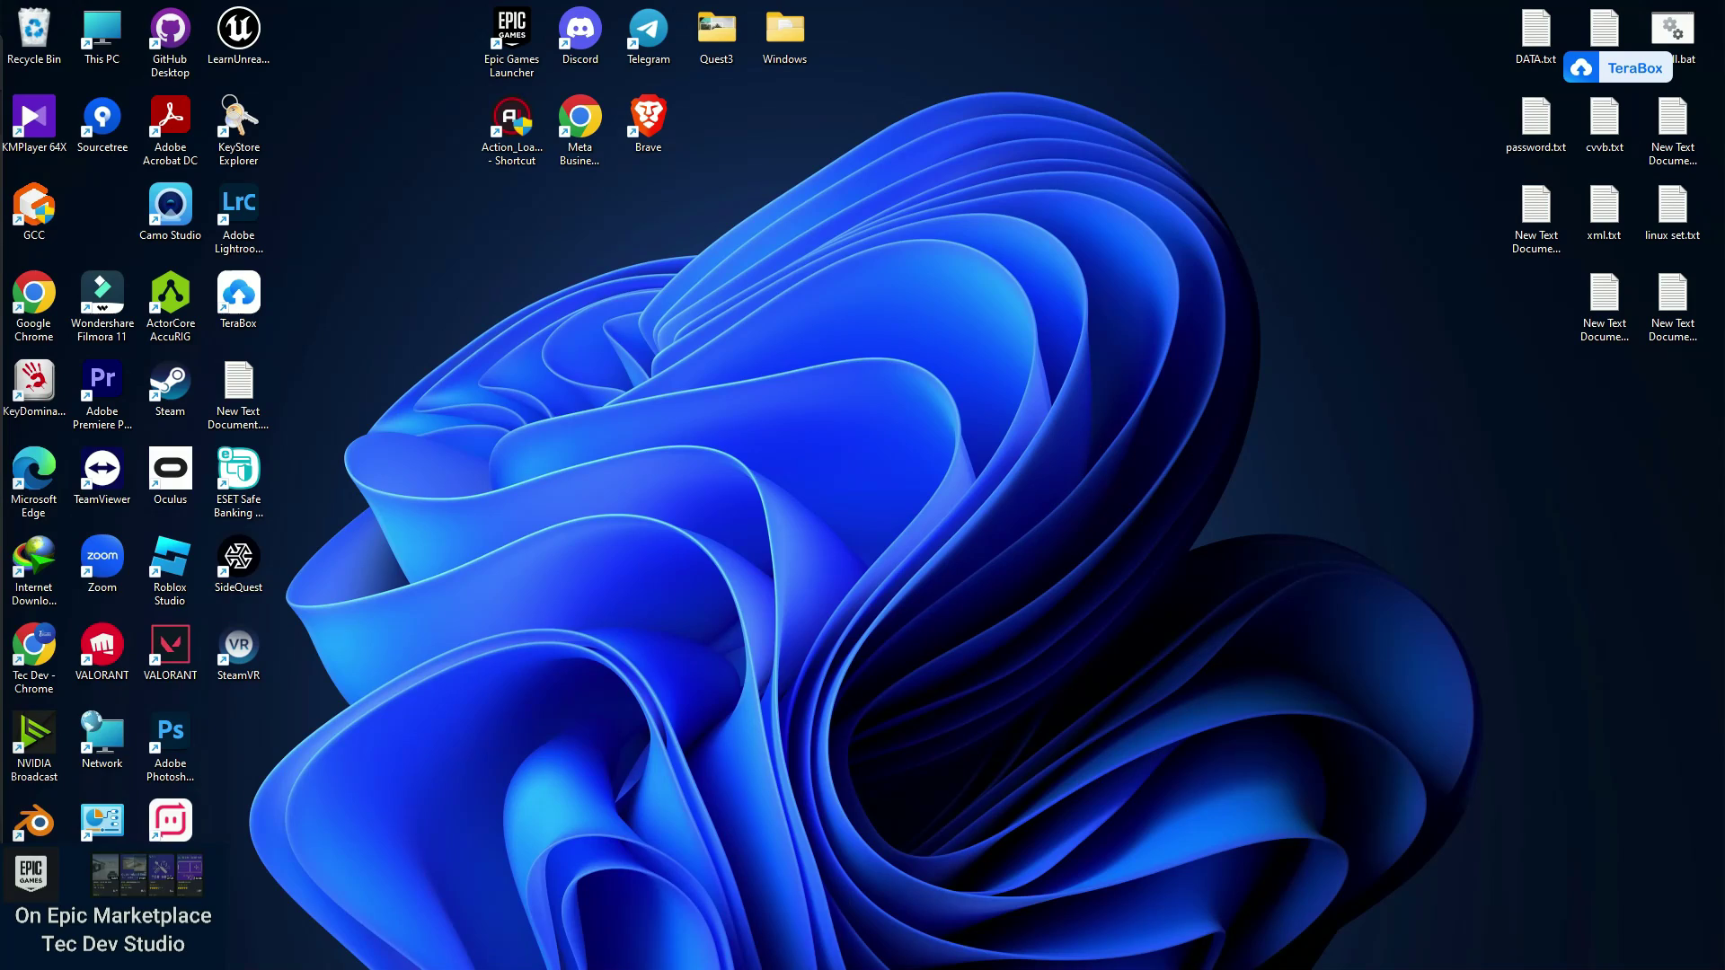
Switch to the Unreal Editor and run the level in VR Preview mode.
mouse_move(1239, 962)
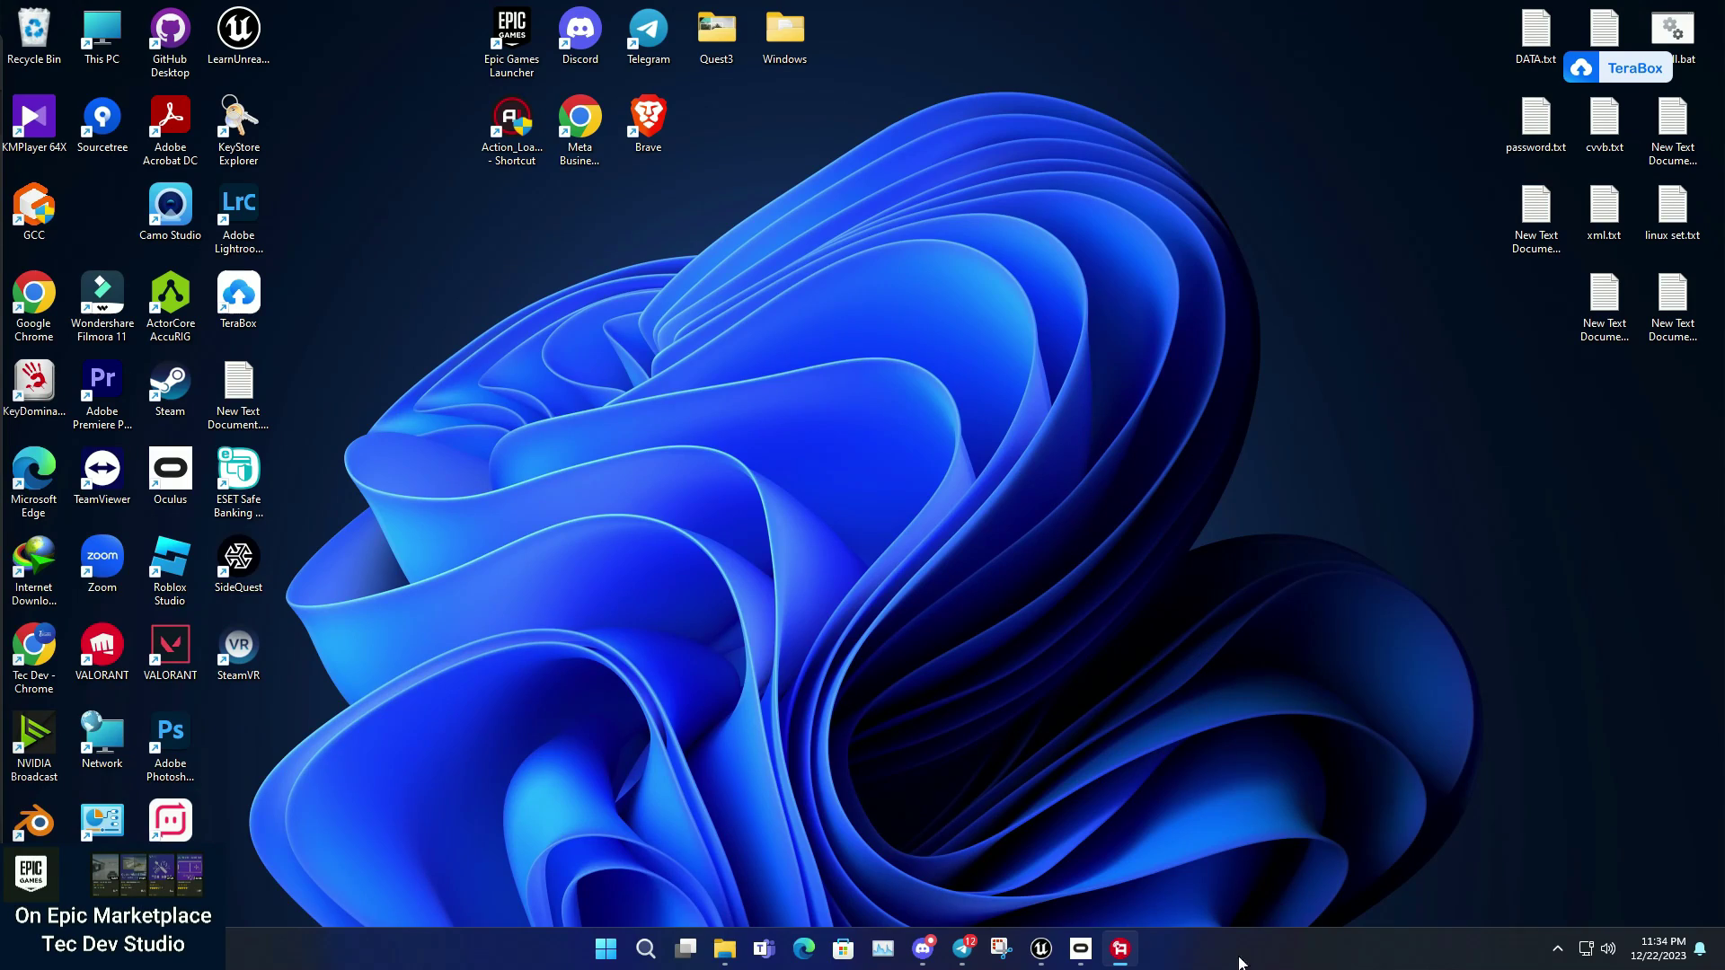
left_click(1042, 949)
left_click(539, 69)
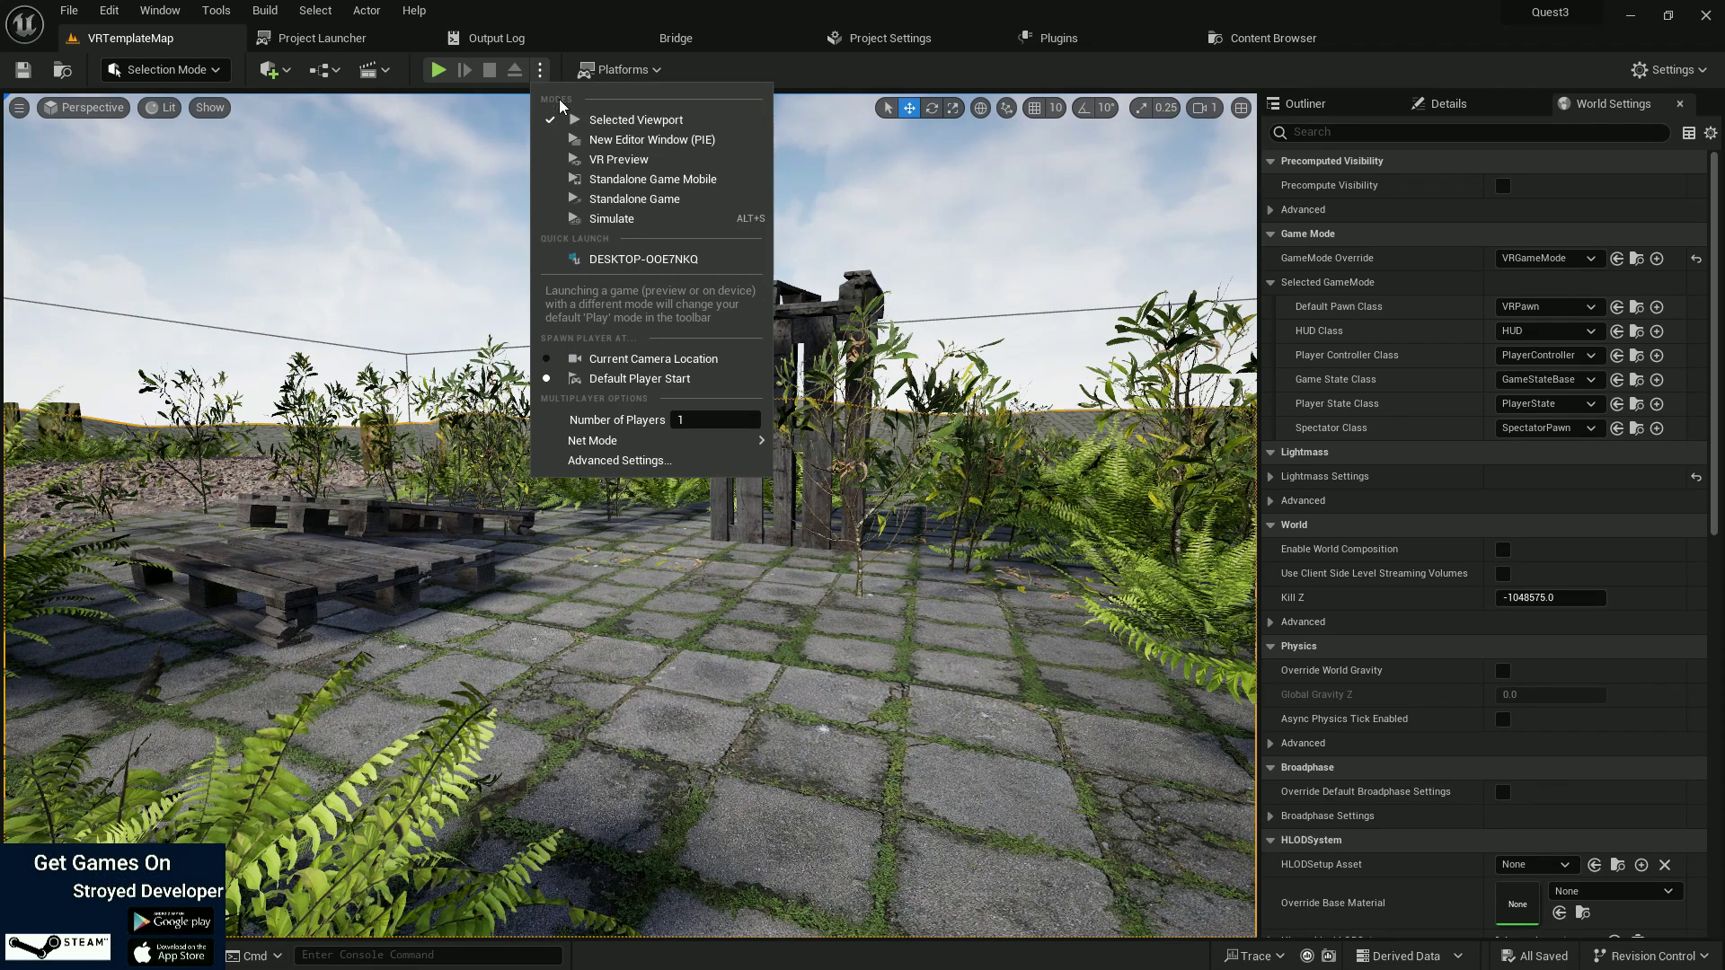
left_click(618, 159)
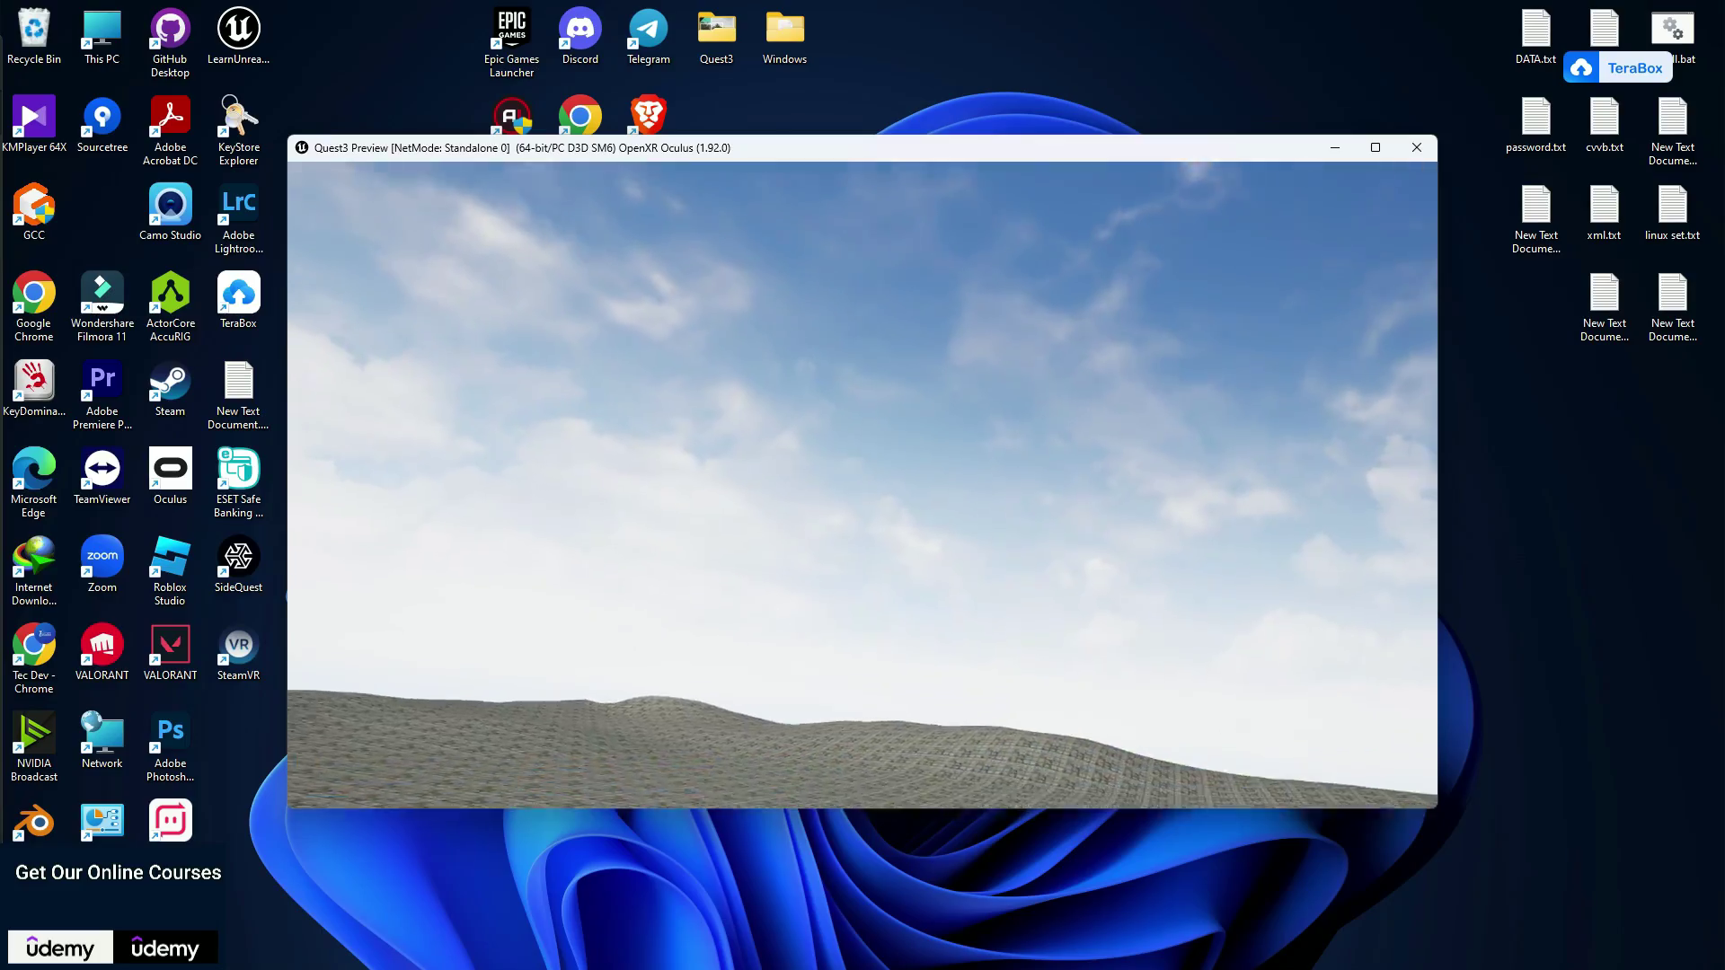